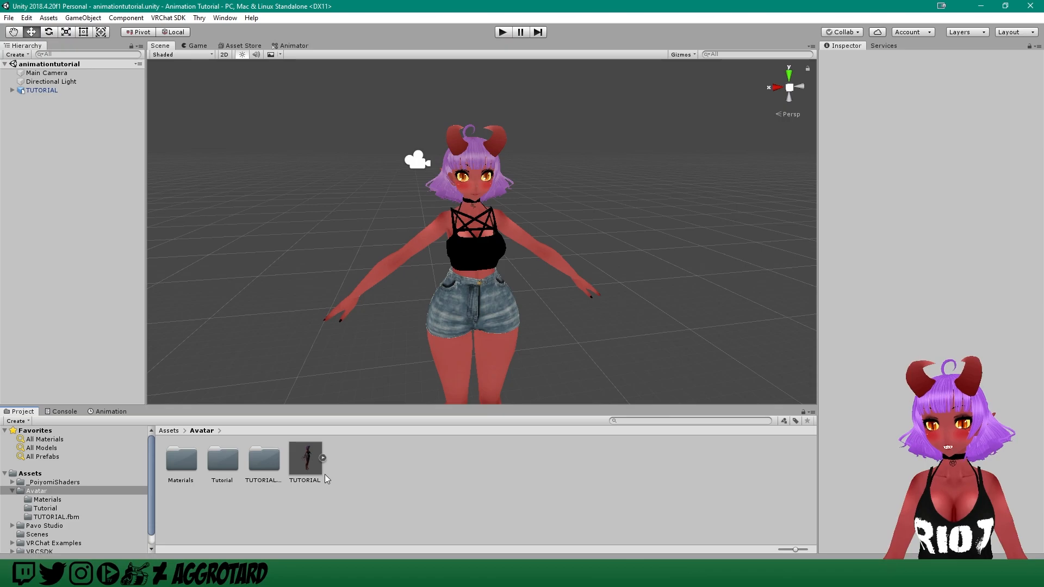
click(51, 89)
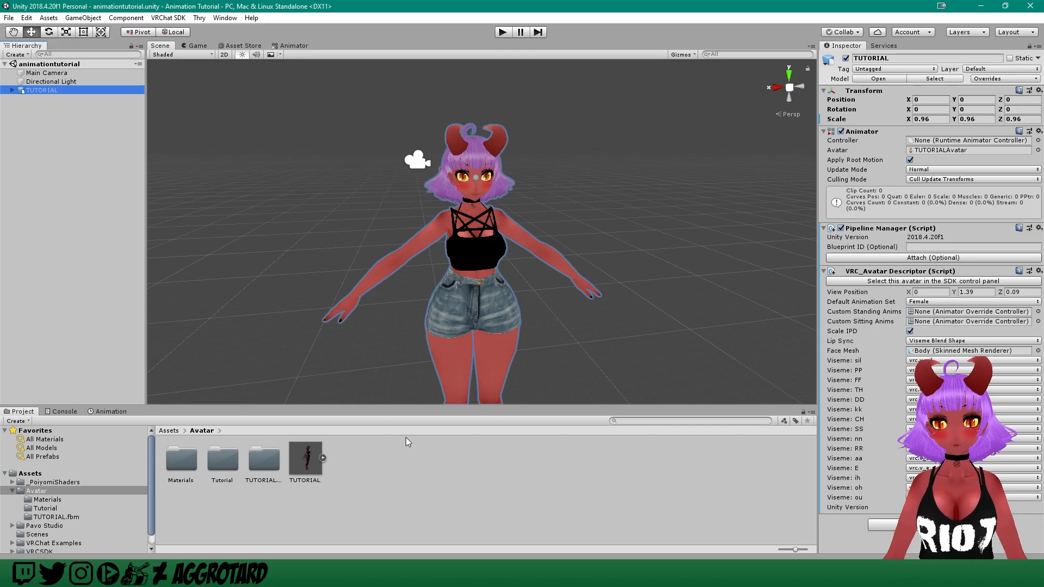
click(430, 485)
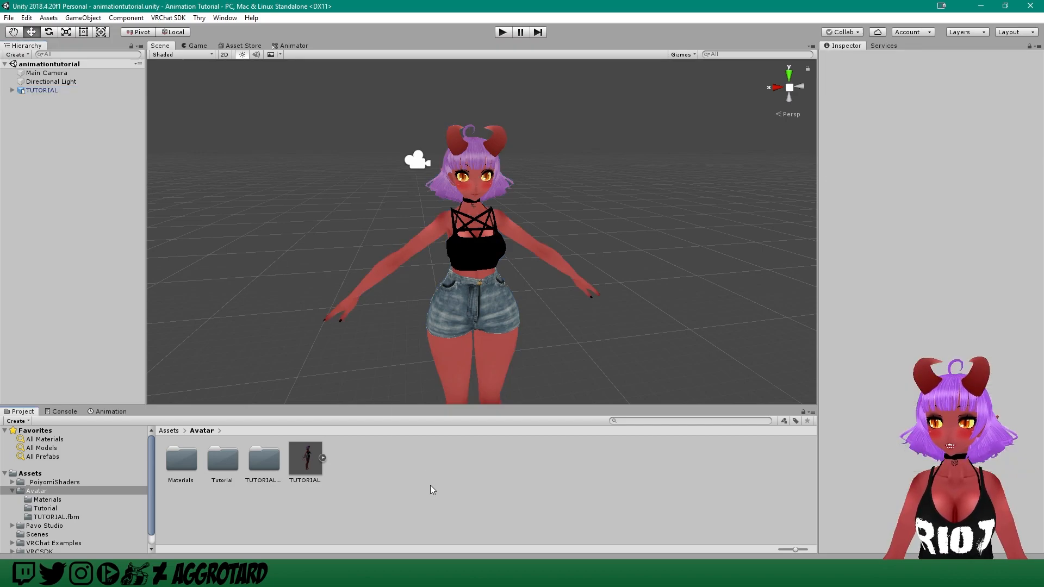
- Create a folder named Animations inside the Avatar folder and open it
click(35, 491)
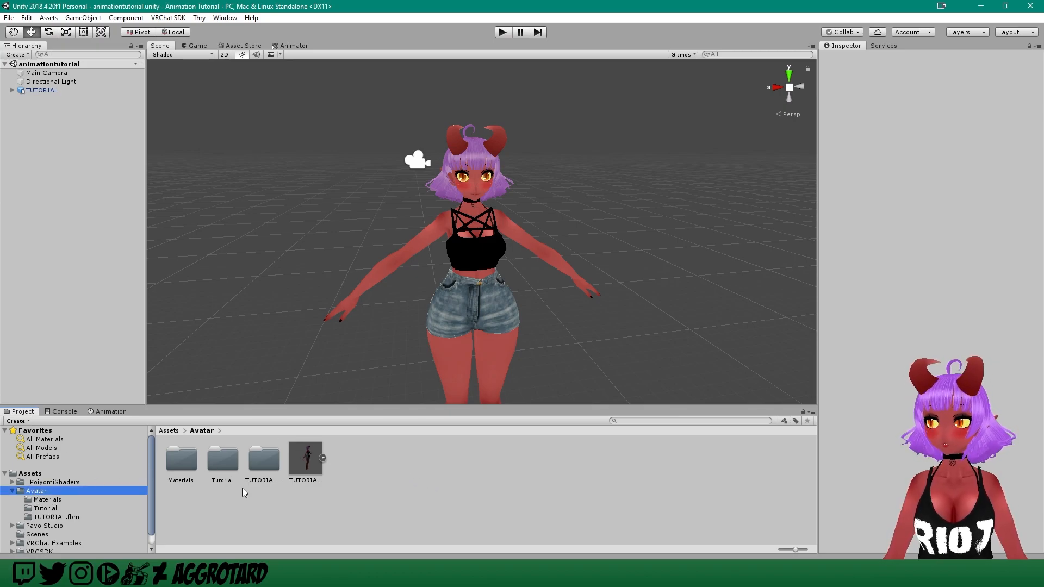
right_click(255, 503)
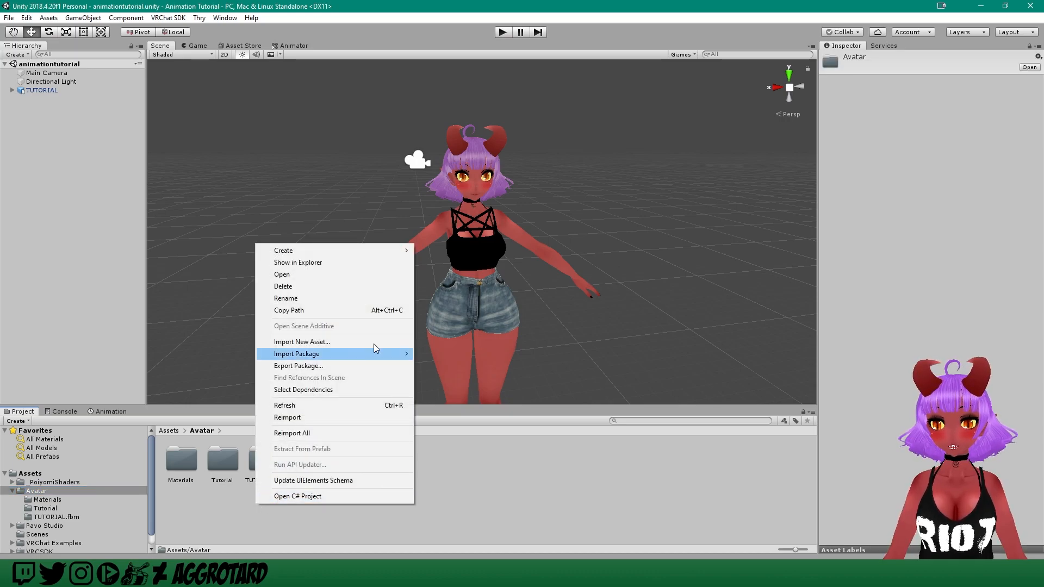
mouse_move(358, 253)
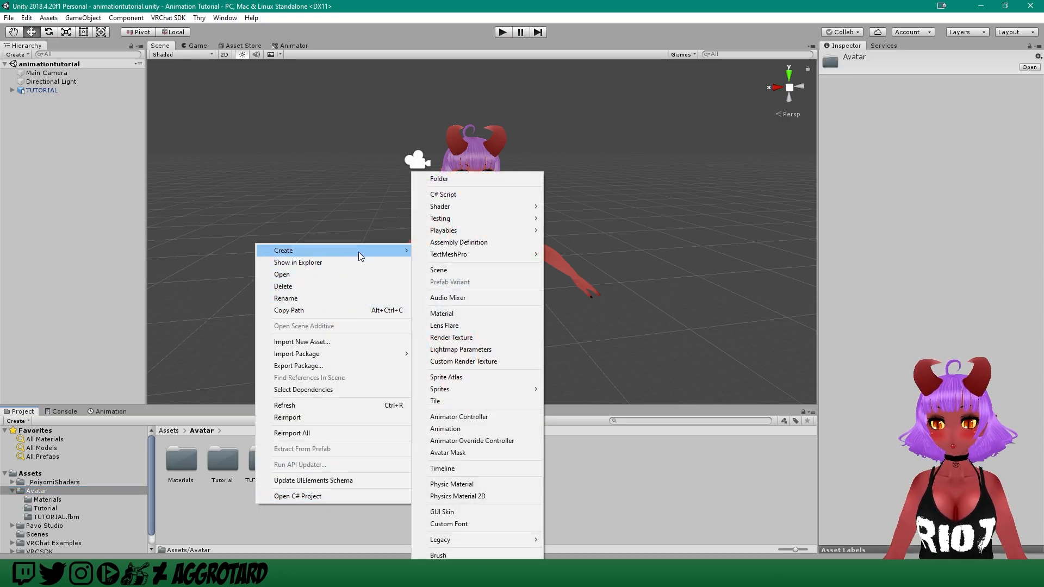
click(476, 178)
text(Animations)
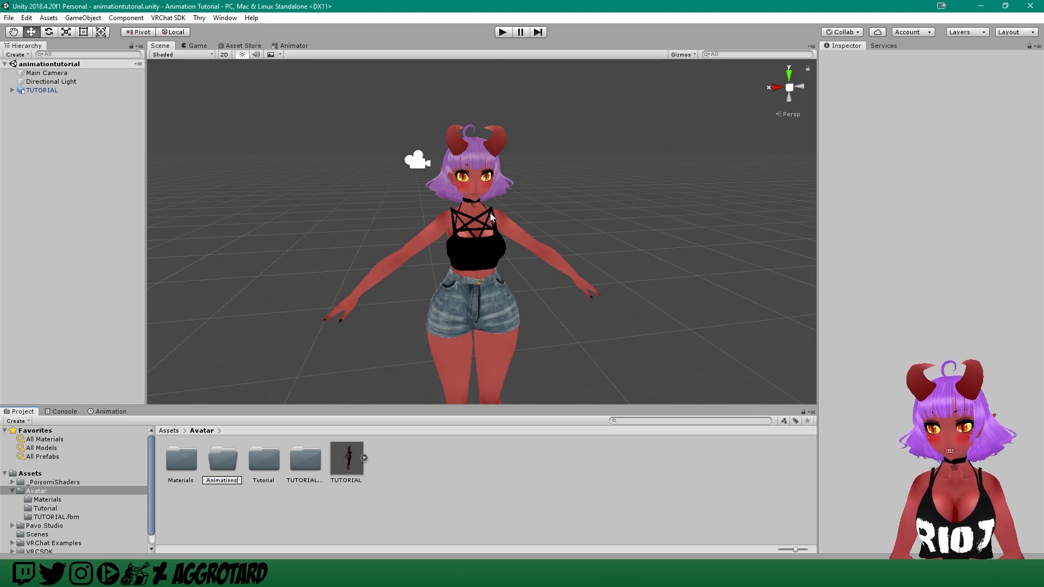
key(Return)
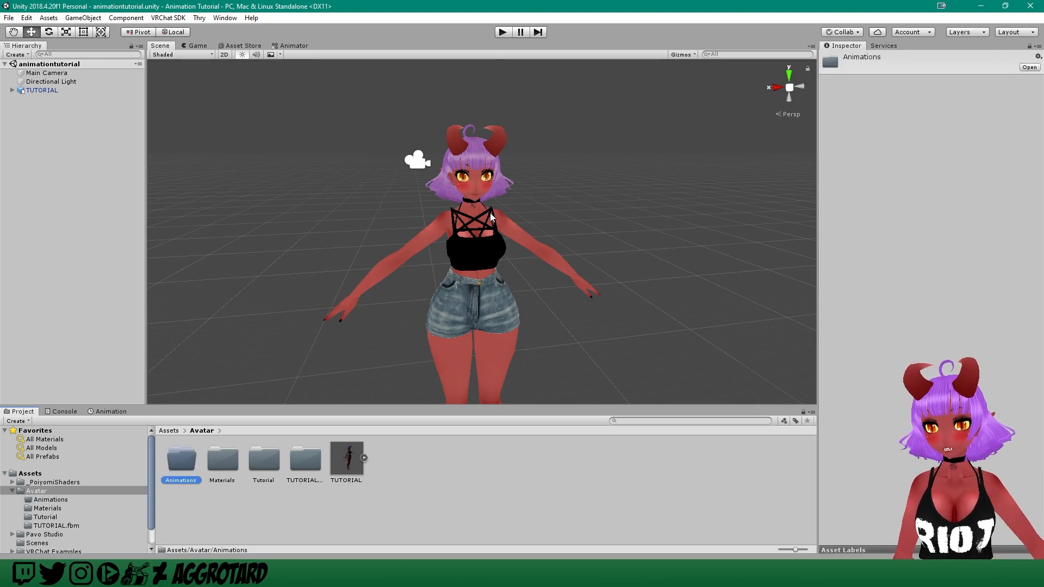
double_click(186, 459)
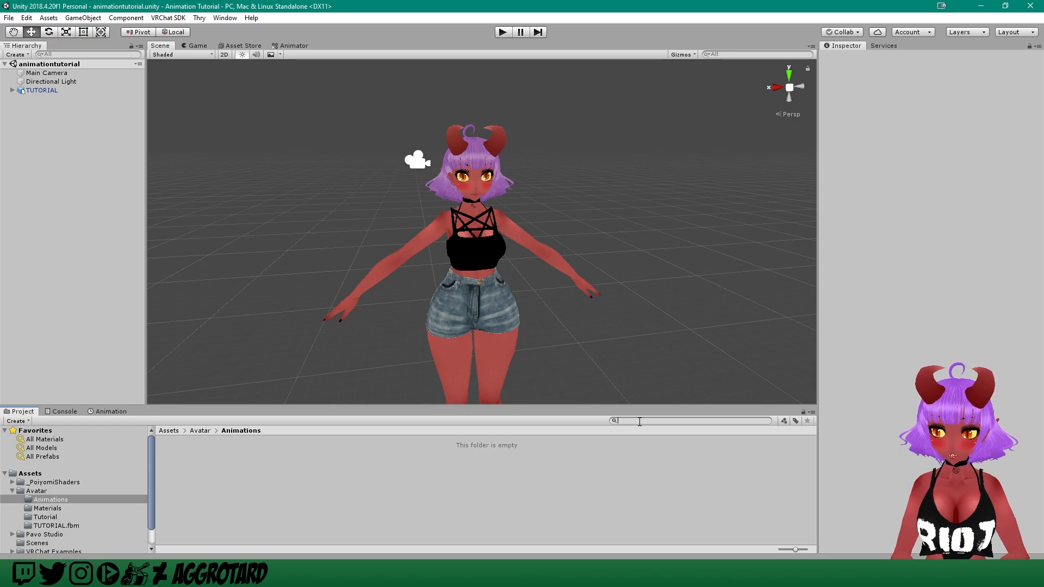
- Search the project assets for "custom" and duplicate the CustomOverrideEmpty override controller
text(custom)
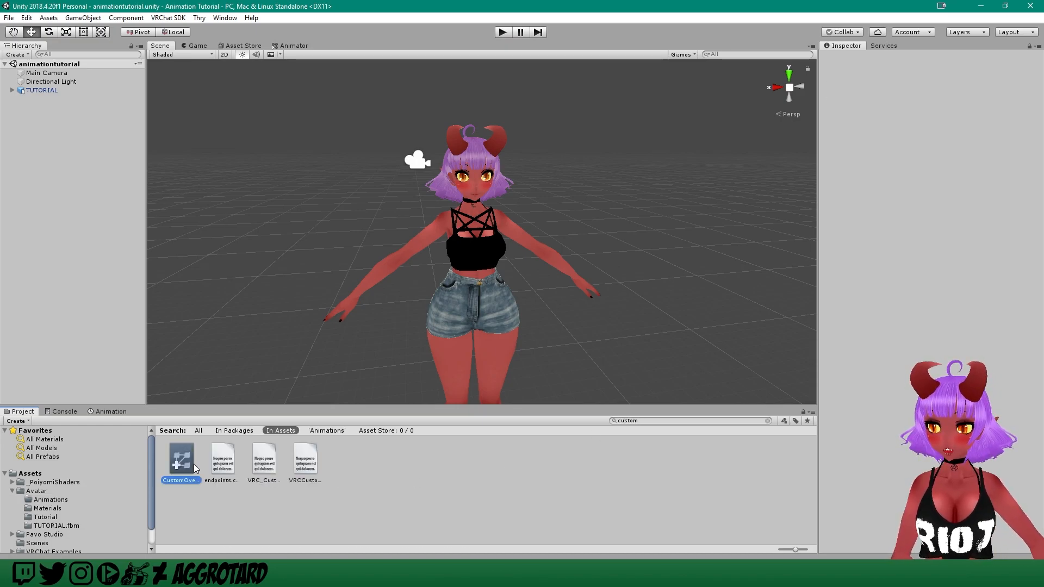
click(190, 466)
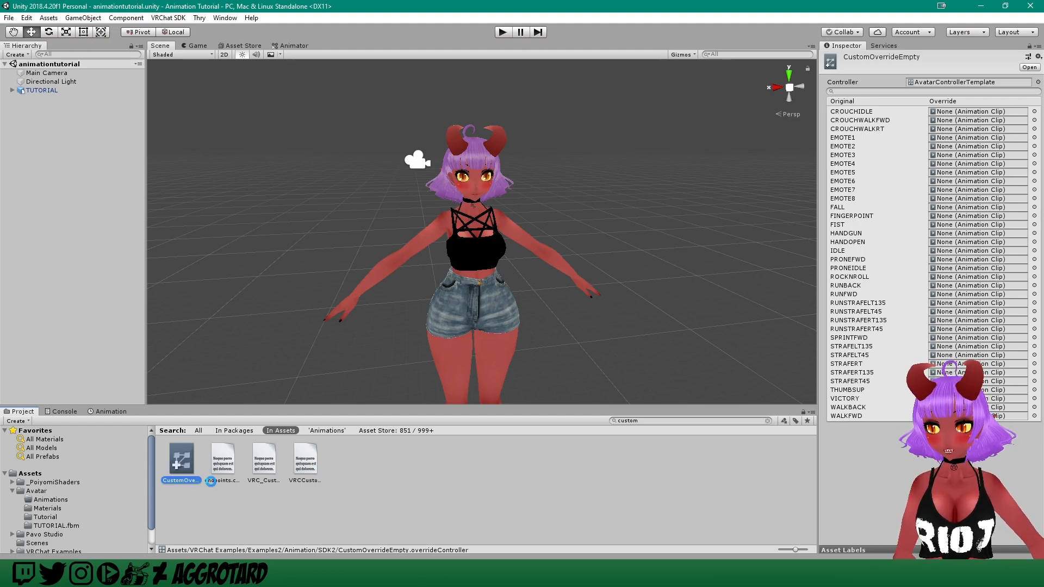
key(ctrl+d)
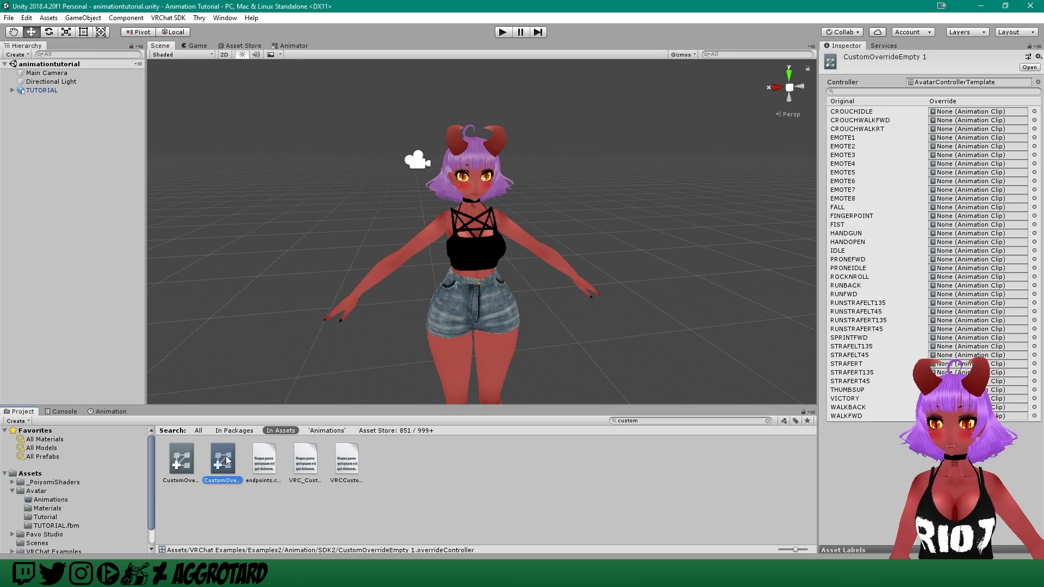
- Move the duplicated override controller into the Avatar folder and rename it Tutorial
drag(192, 481, 43, 492)
click(43, 492)
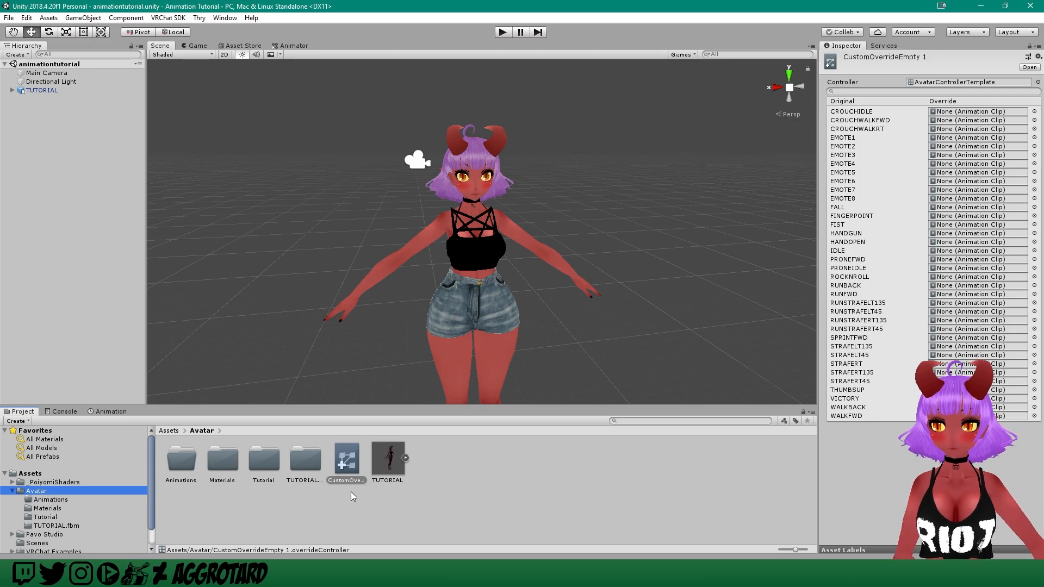
right_click(349, 476)
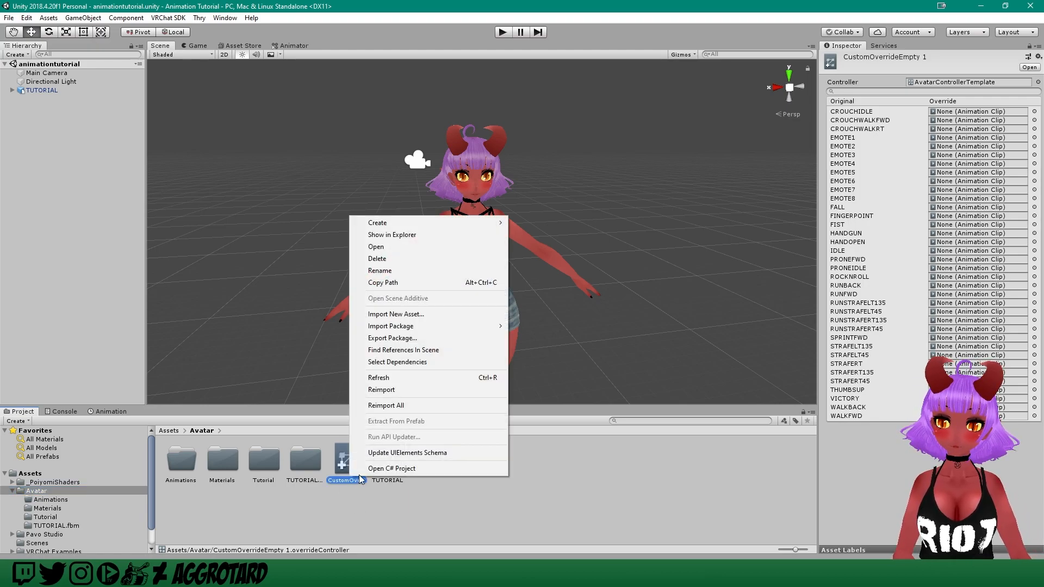
click(409, 270)
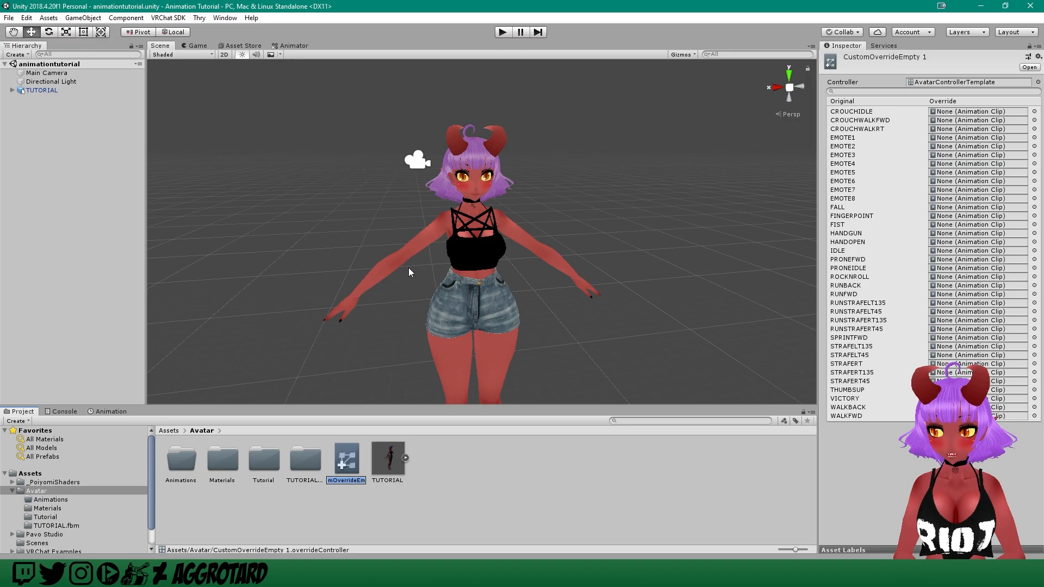
text(Tutorial)
key(Return)
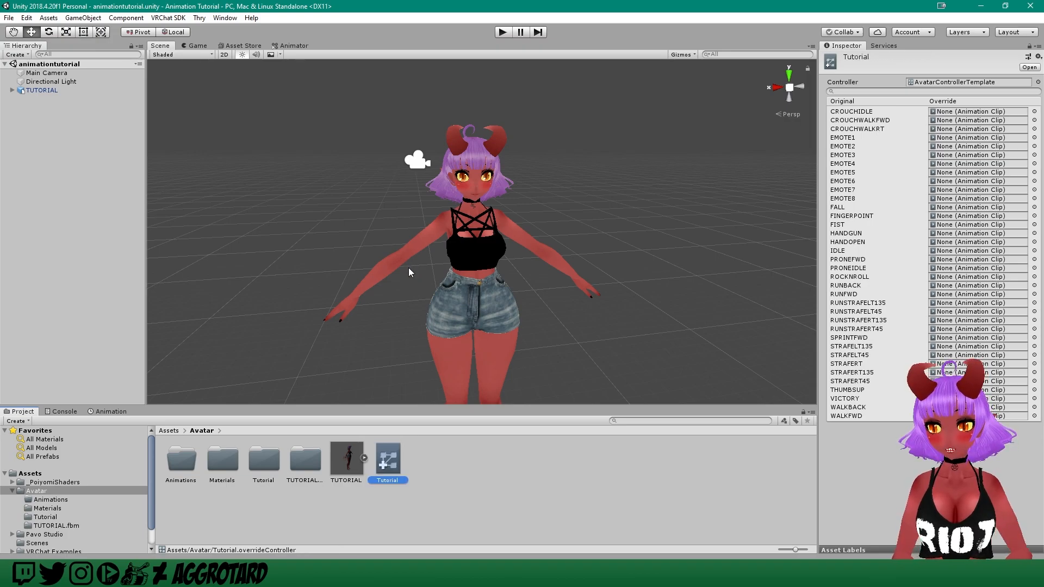
- Move the Tutorial override controller into the Animations folder and inspect its animation override slots there
drag(390, 461, 182, 466)
double_click(183, 462)
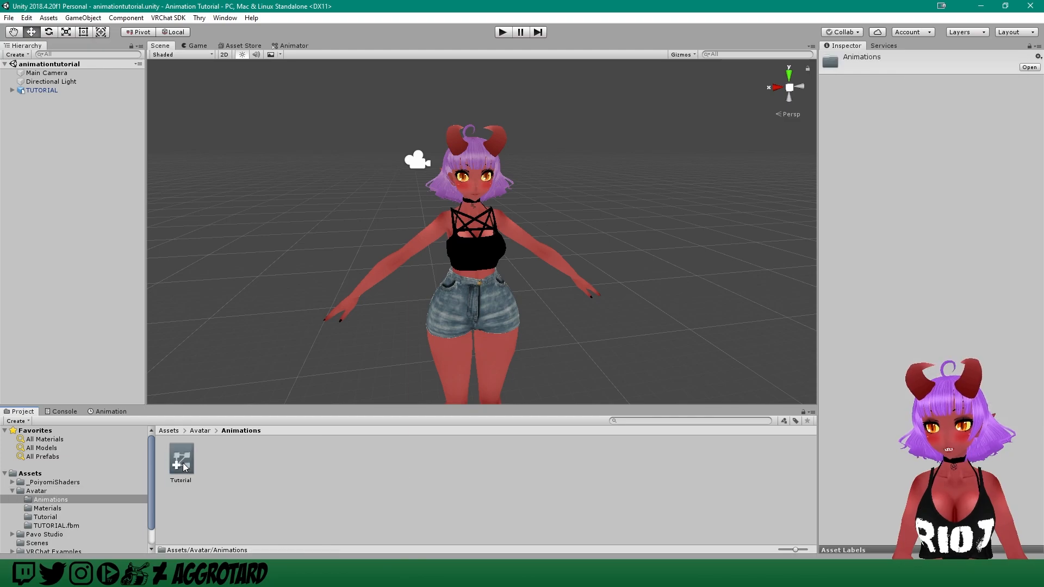
click(176, 459)
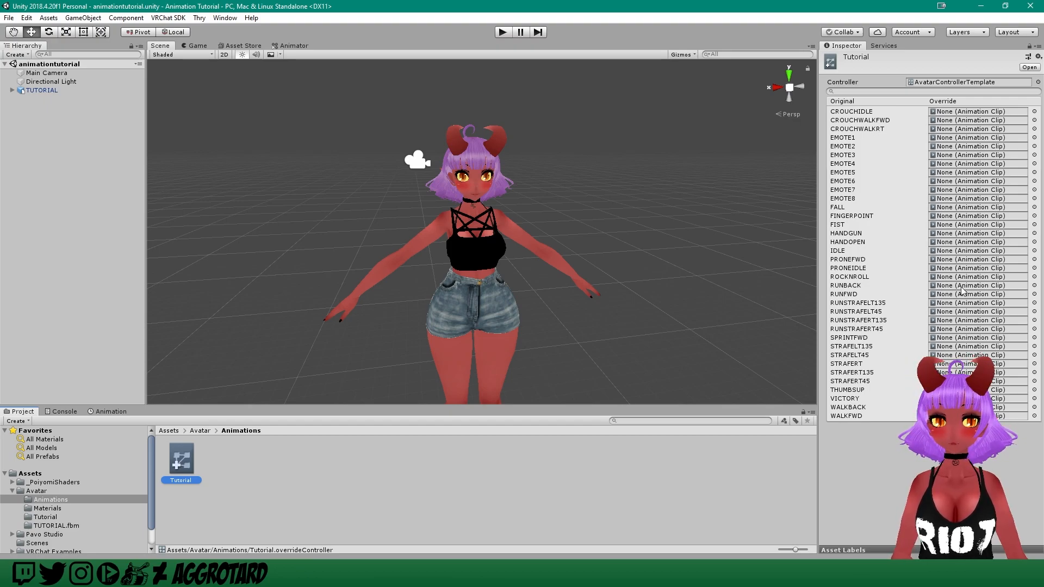
click(283, 473)
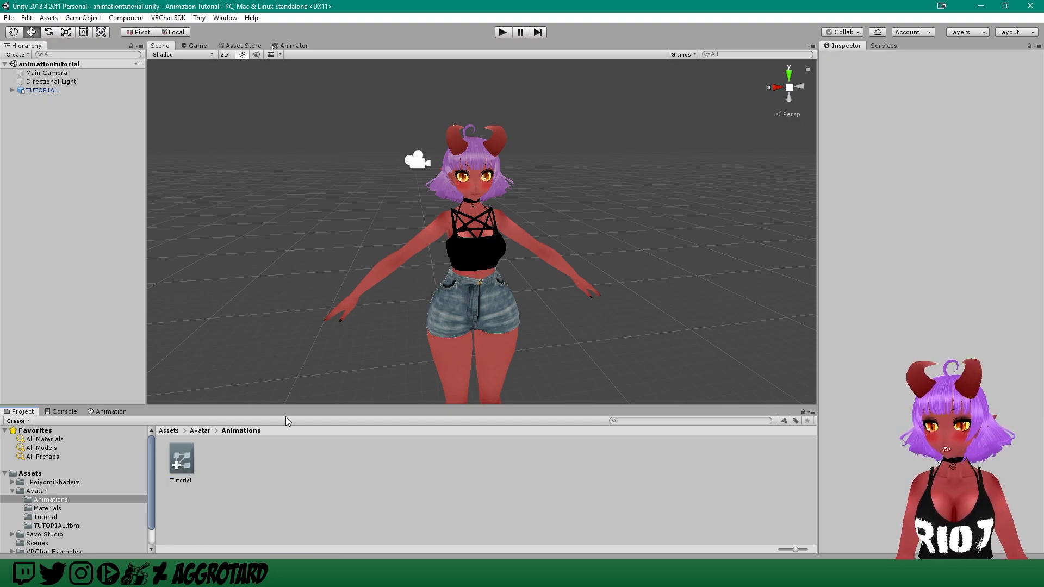
click(250, 431)
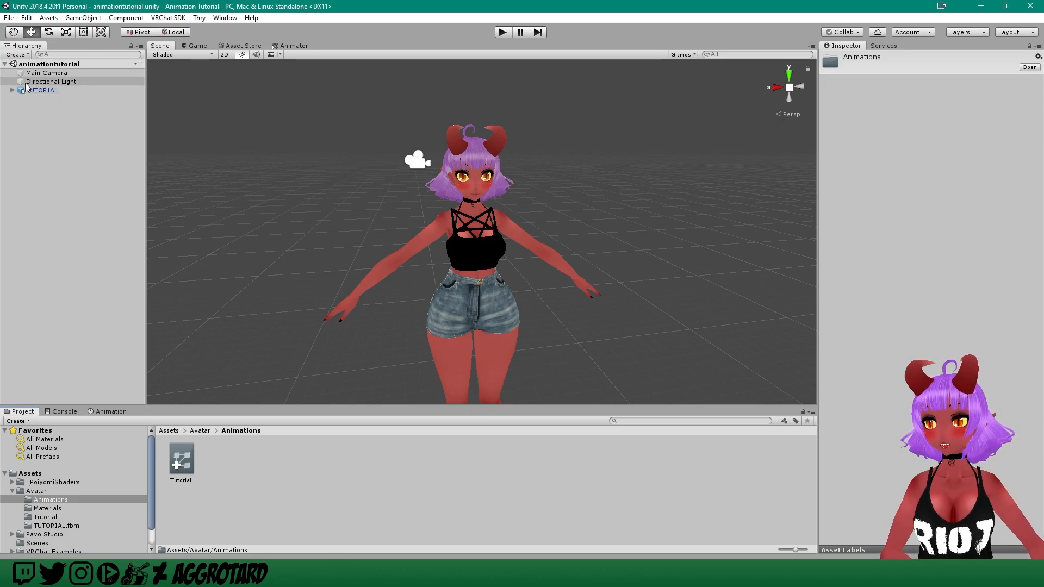
- Duplicate the TUTORIAL avatar in the scene
click(40, 90)
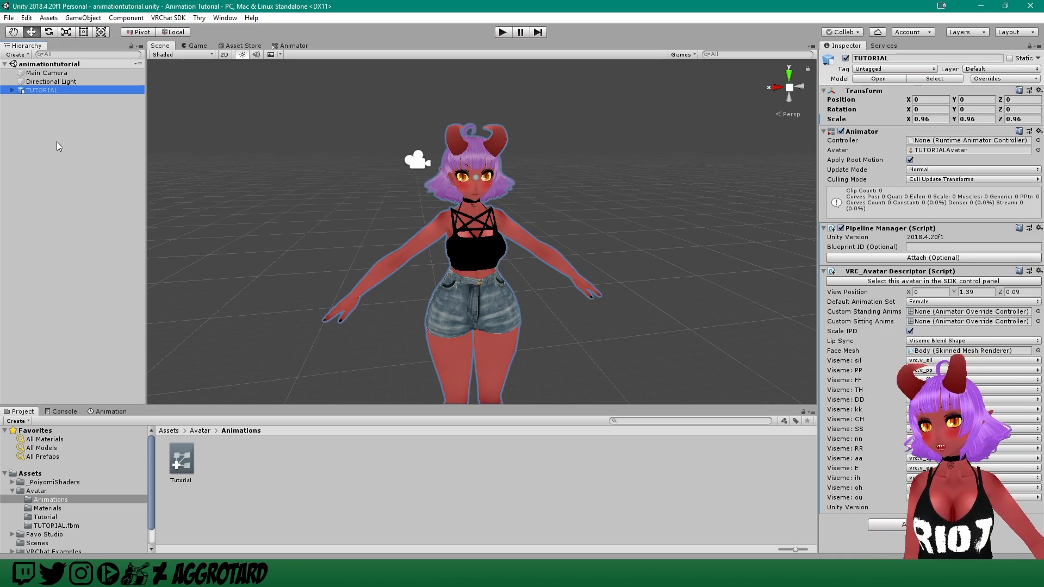
click(62, 111)
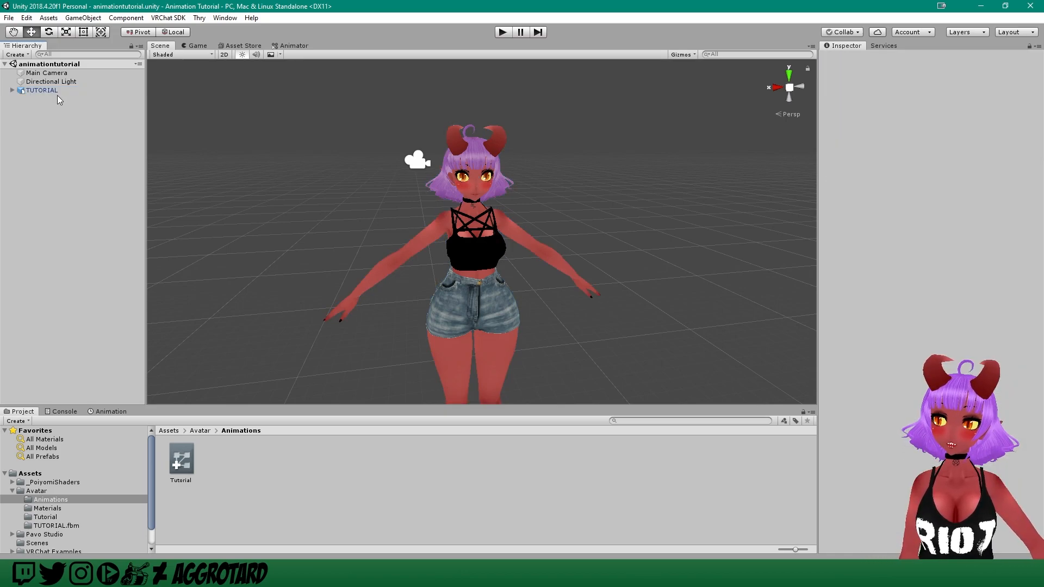
click(50, 90)
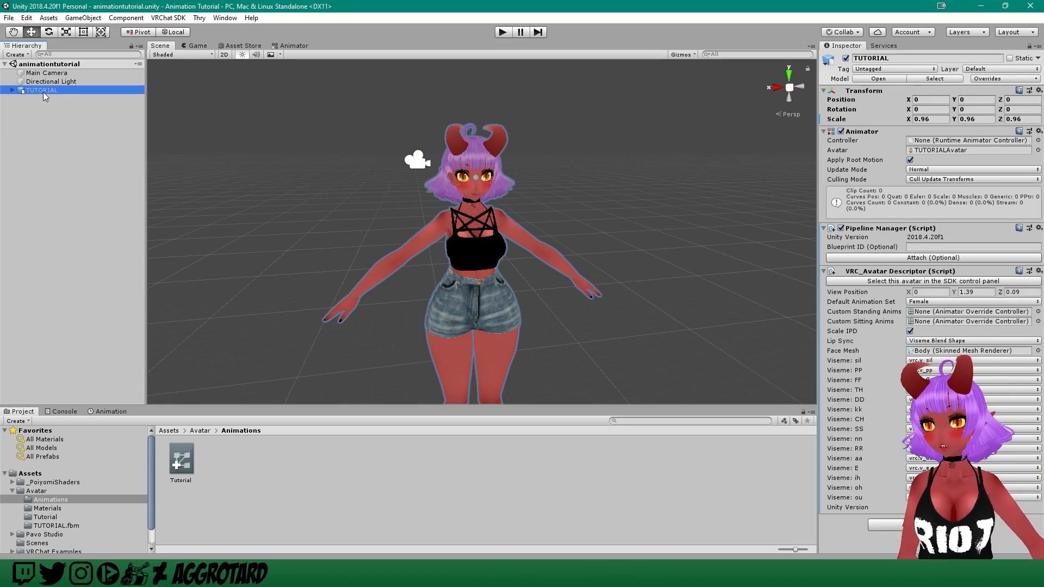
key(ctrl+d)
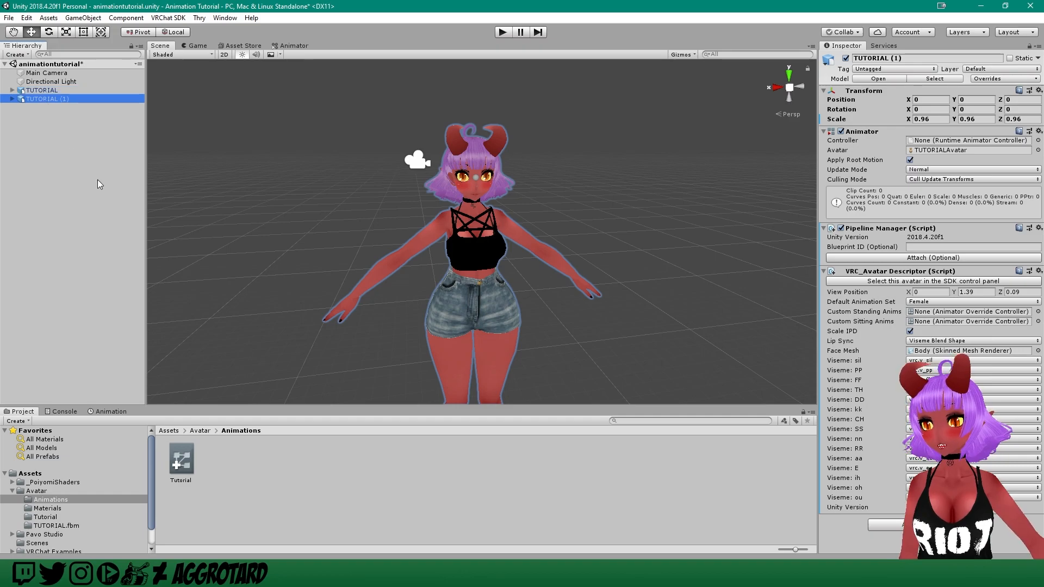
- Deactivate the original TUTORIAL avatar in the scene and select its duplicate
click(44, 91)
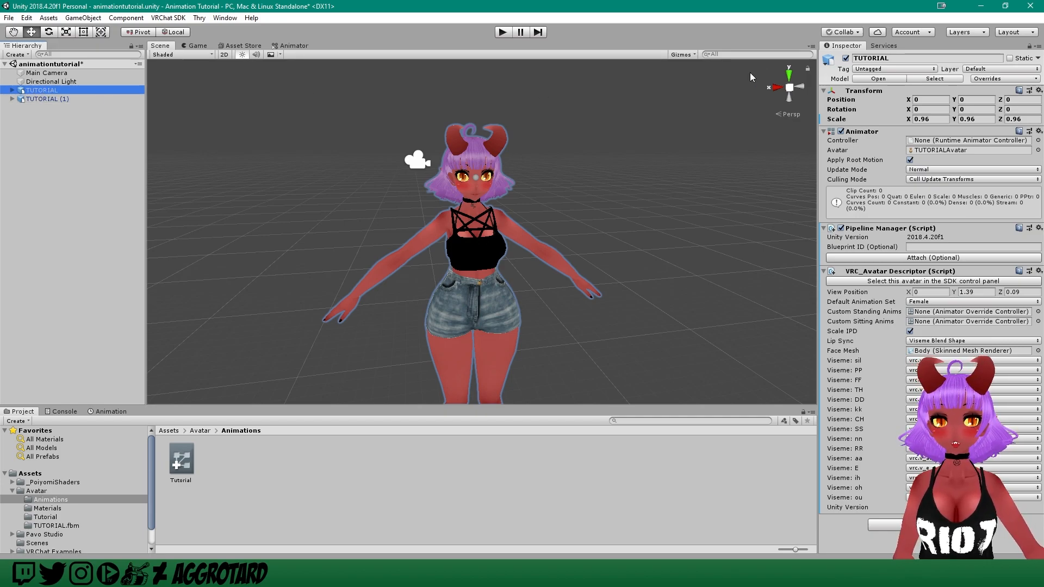
click(846, 59)
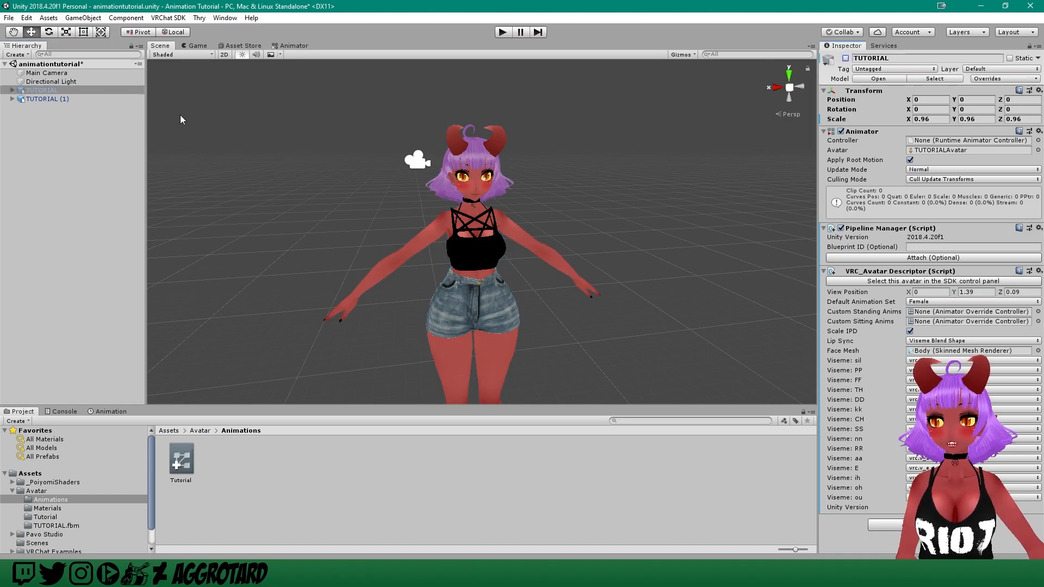
click(51, 100)
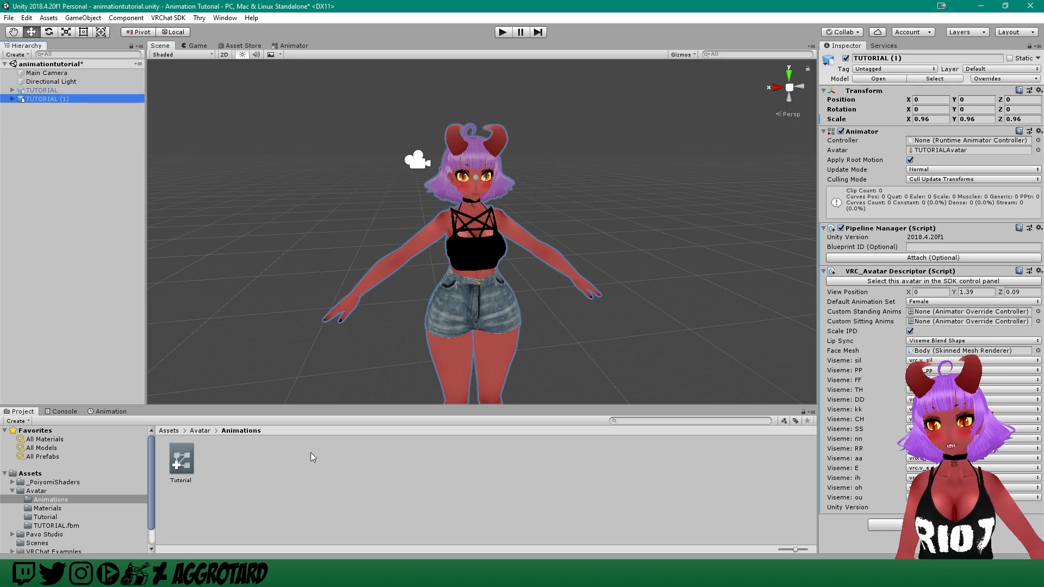
- Create an Animator Controller named TEST in the Animations folder
right_click(263, 463)
right_click(247, 478)
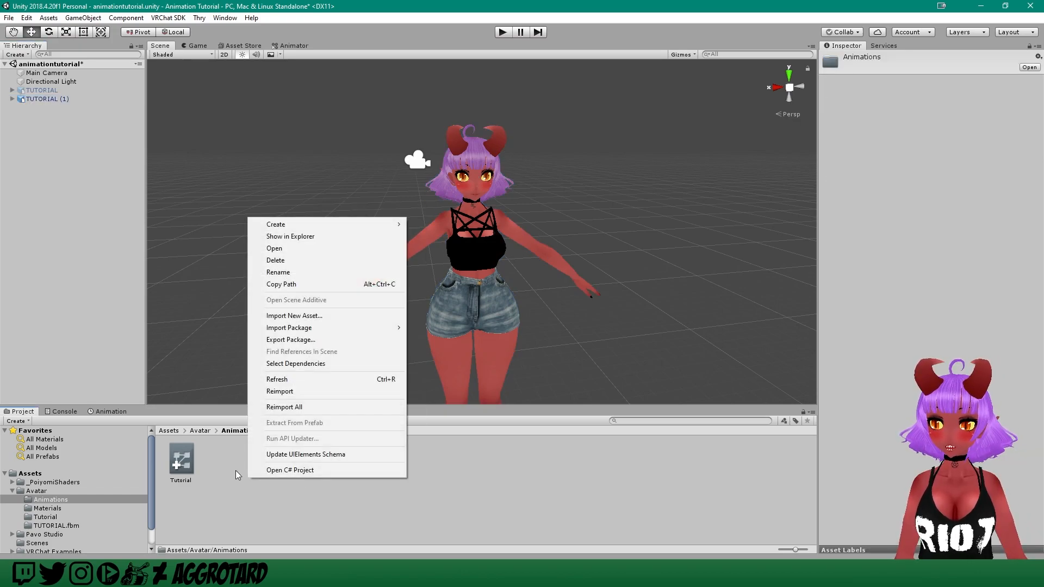
click(238, 472)
right_click(284, 467)
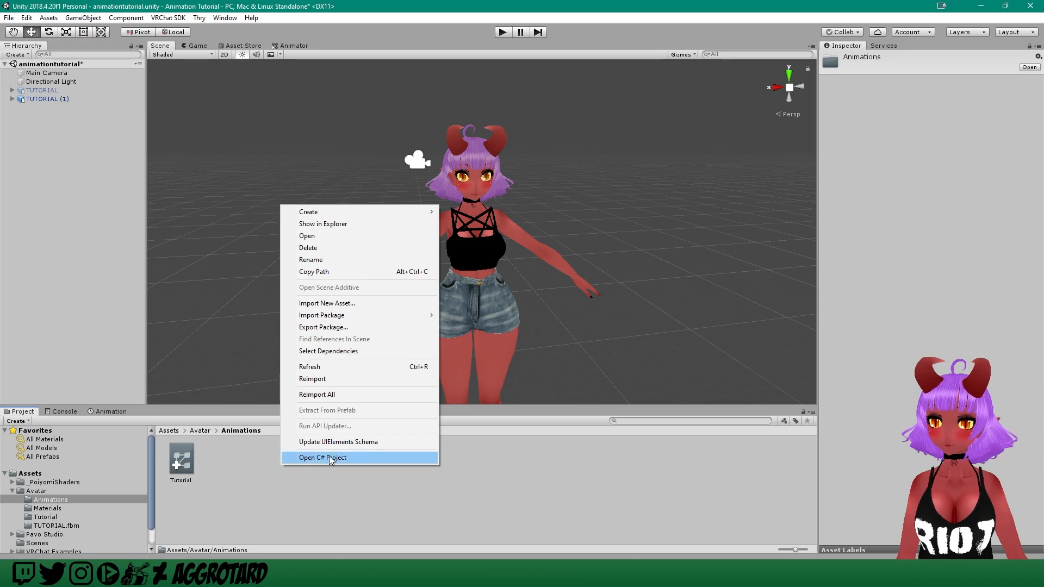
mouse_move(416, 211)
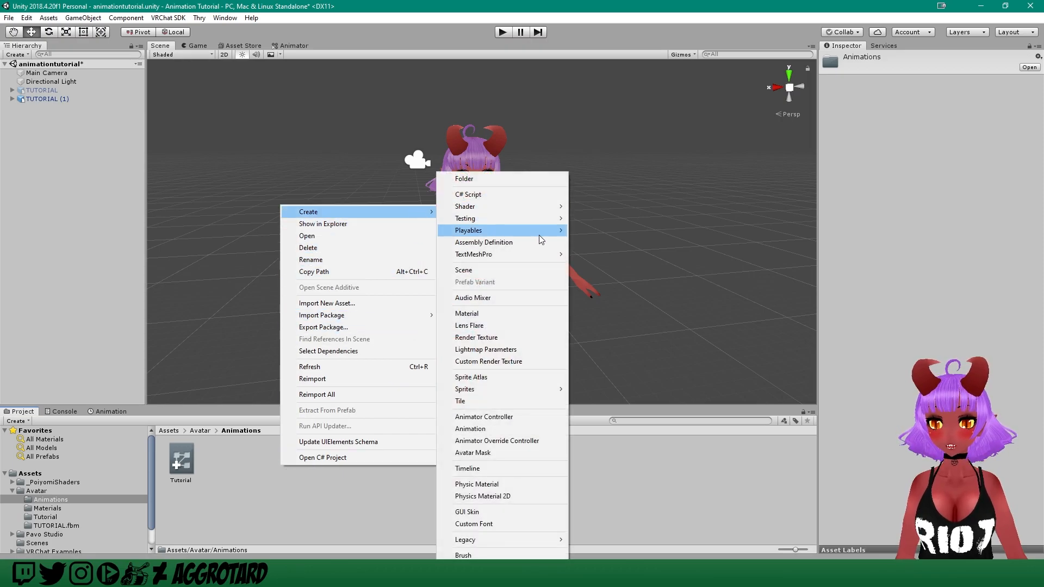
click(526, 419)
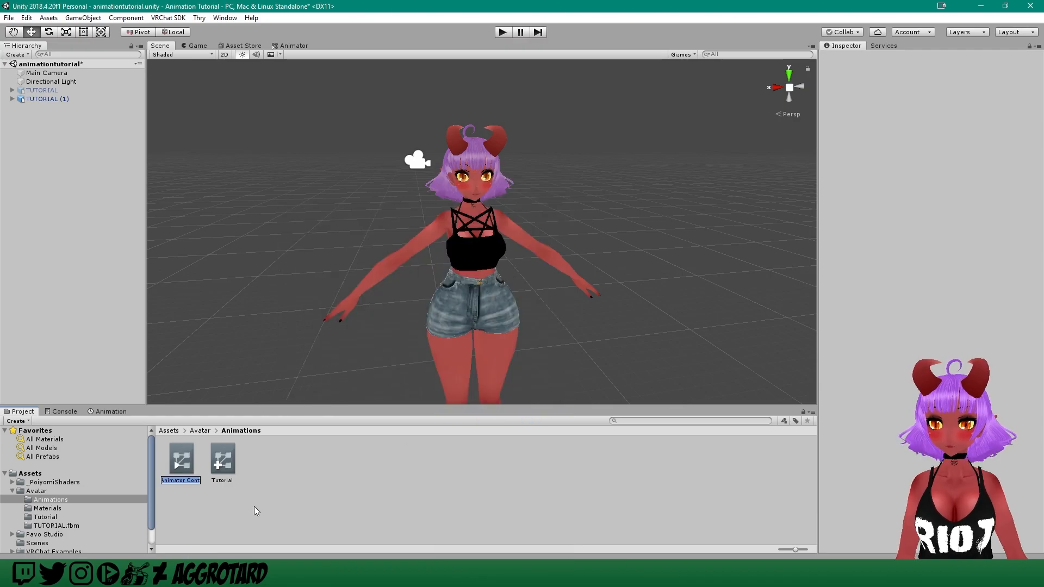
key(BackSpace)
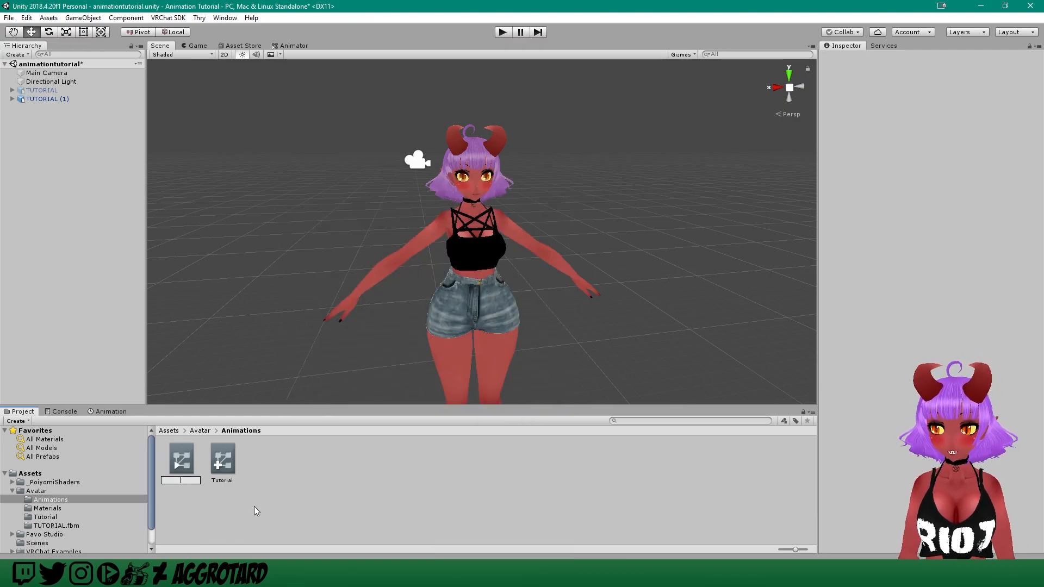
text(TEST)
key(Return)
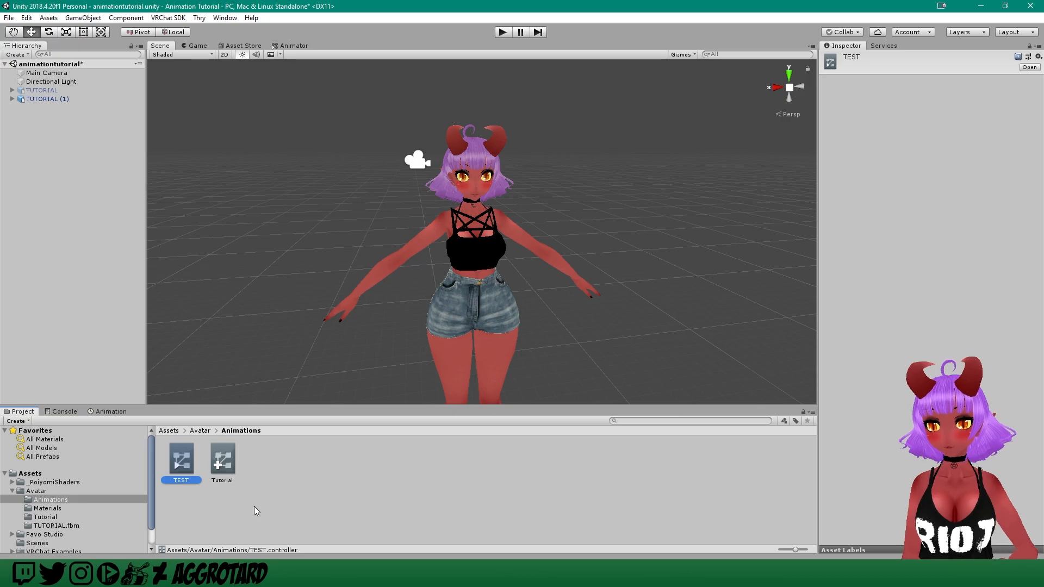
- Create a new animation clip in the Animations folder
right_click(299, 466)
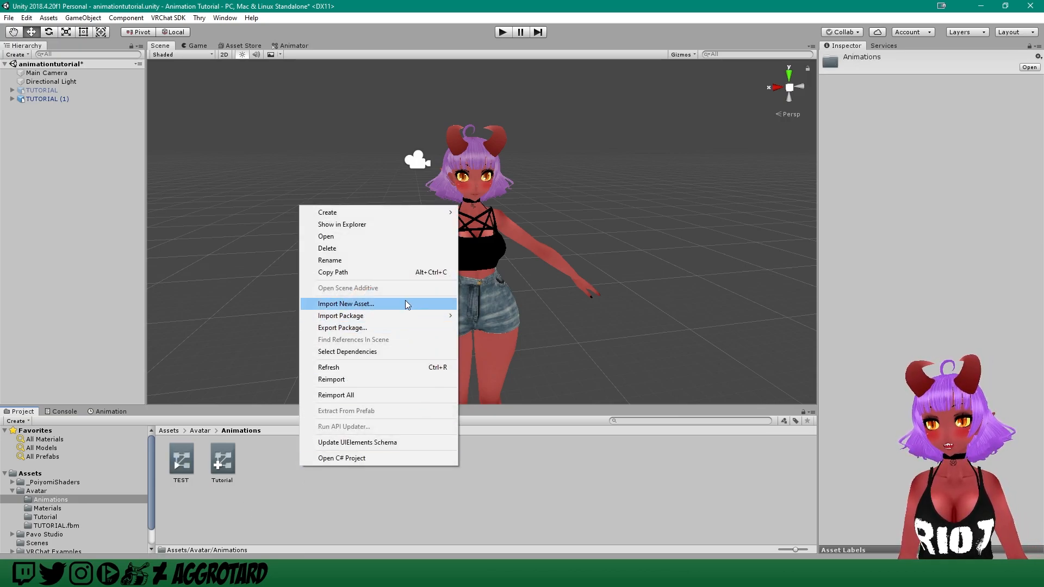
mouse_move(396, 215)
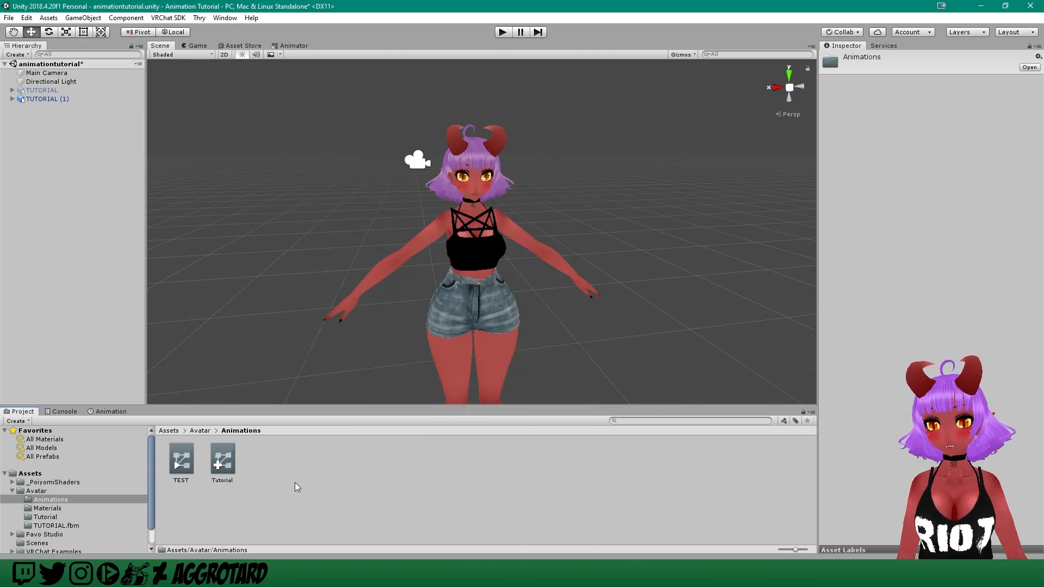
right_click(295, 483)
mouse_move(371, 231)
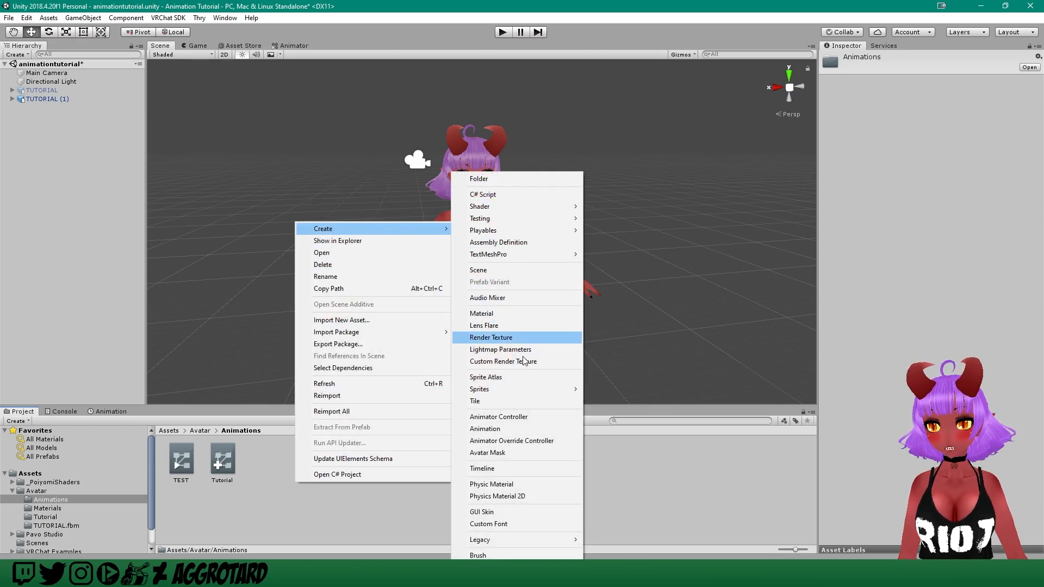
click(517, 430)
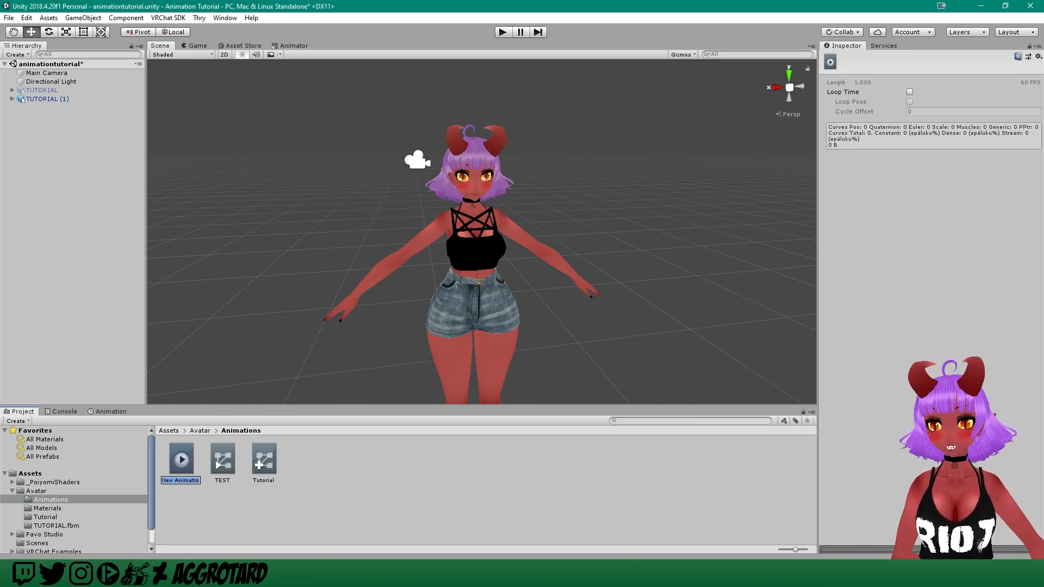
click(308, 573)
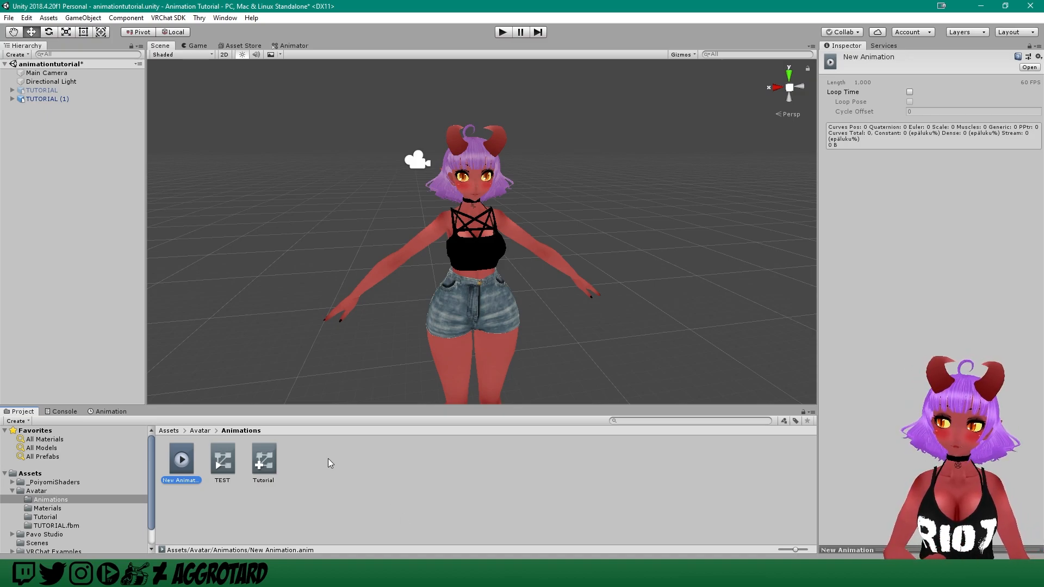
- Rename the new animation clip in the Animations folder as Happy
click(220, 472)
click(183, 461)
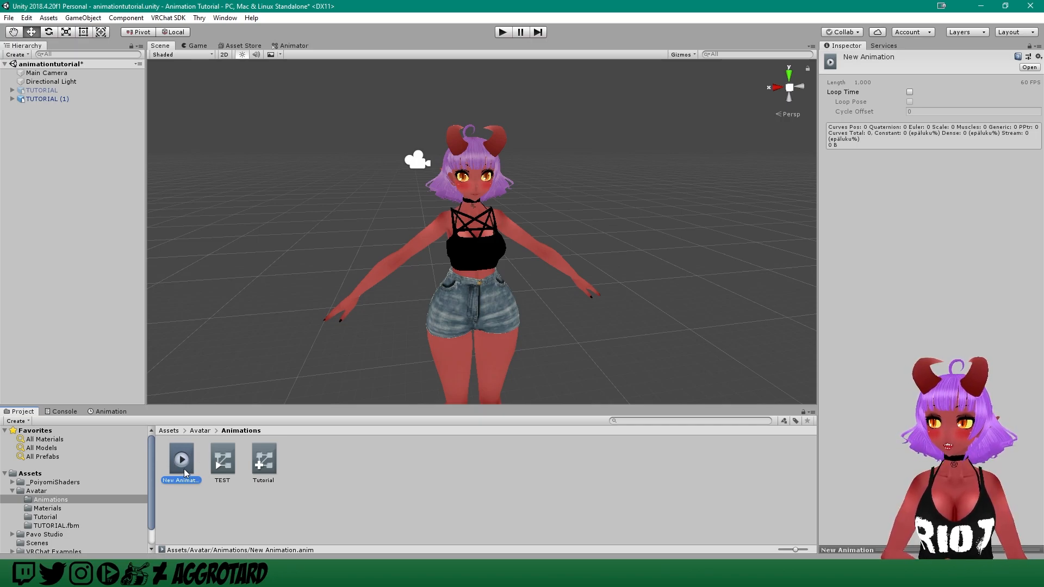
right_click(184, 469)
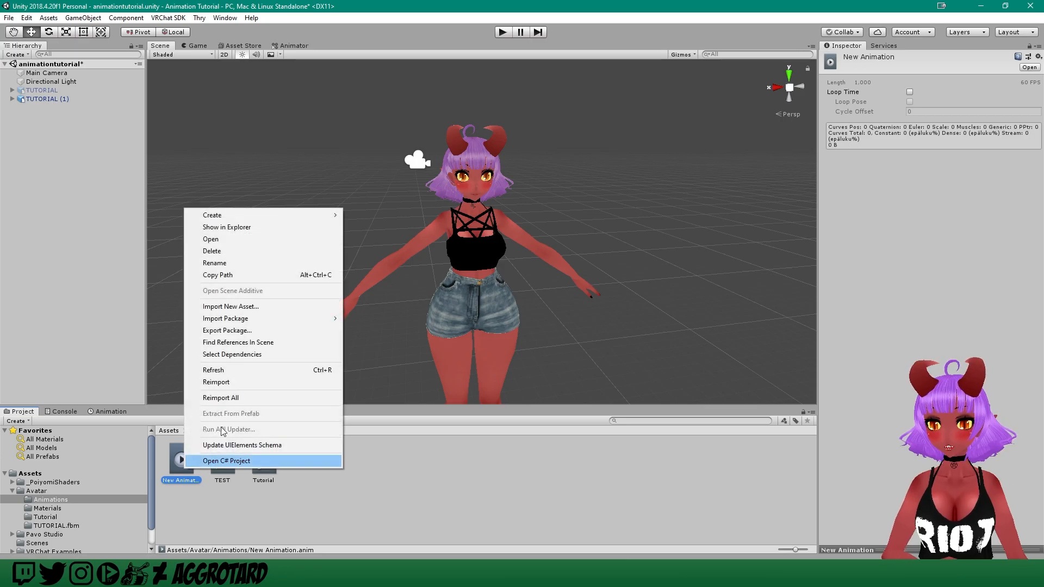
click(246, 262)
text(Happy)
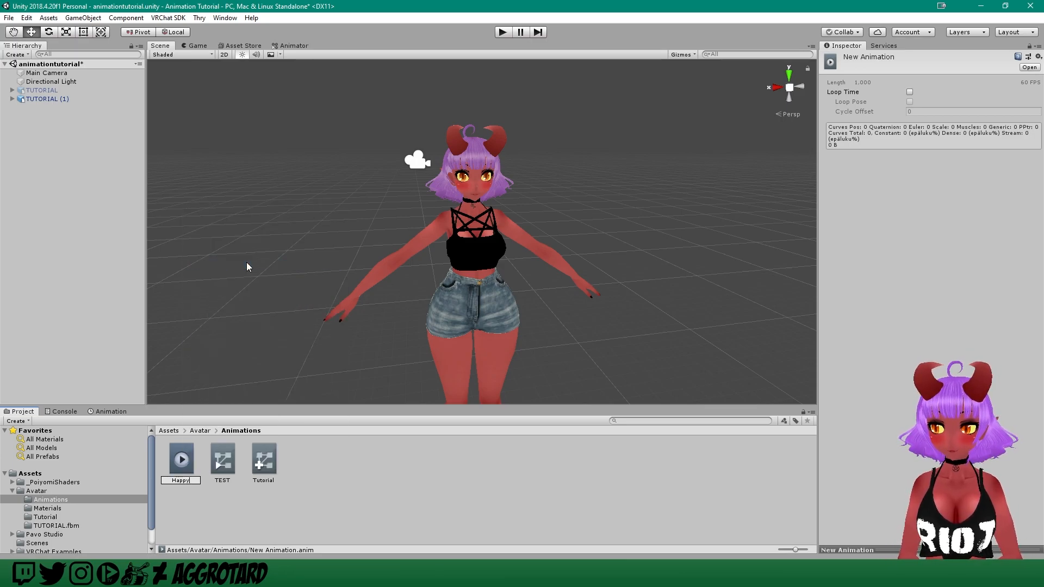
key(Return)
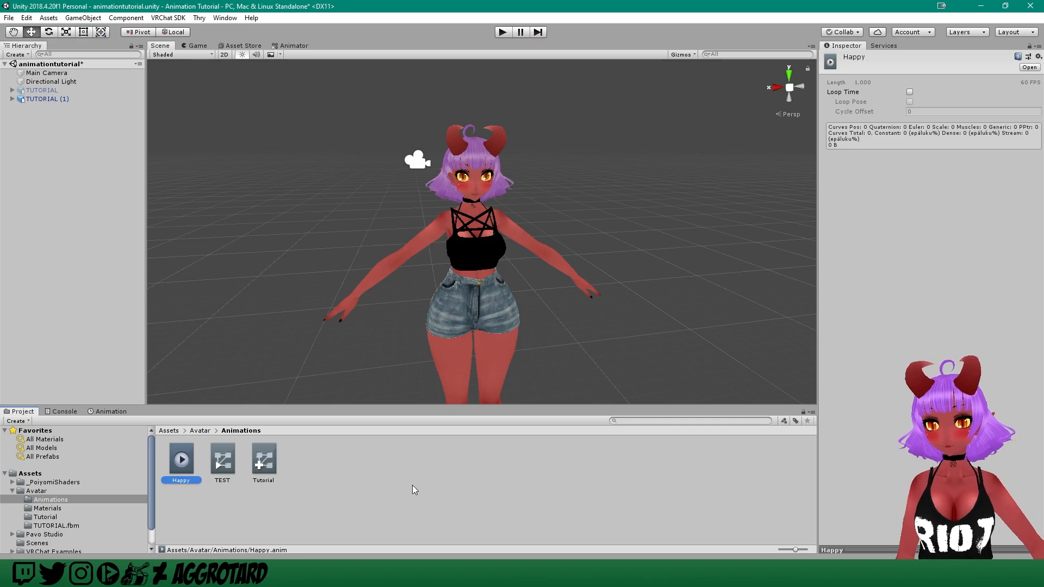
- Add the Happy clip as a state in the TEST controller's Base Layer and place it between Entry and Exit
click(222, 463)
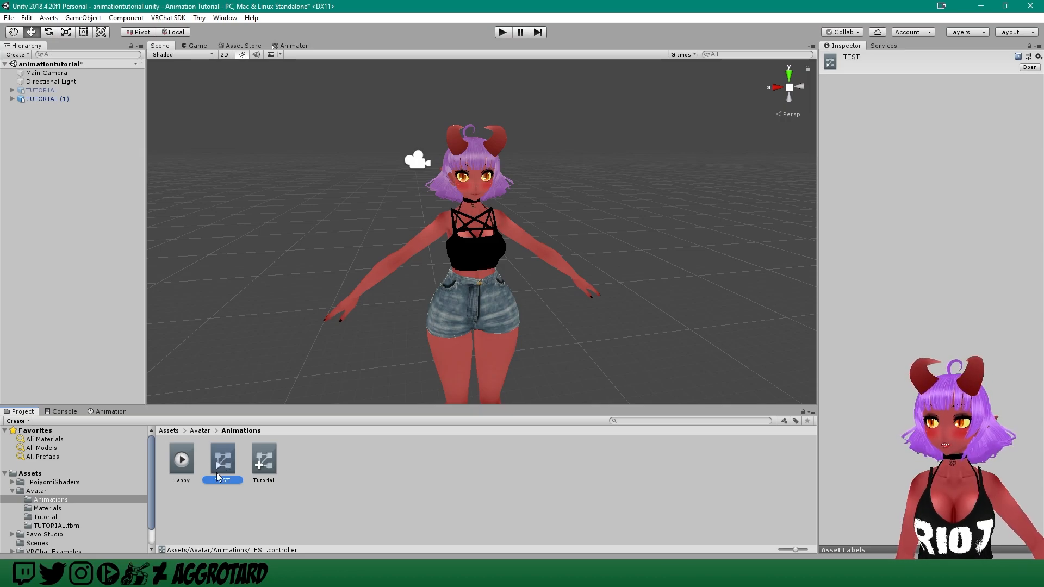
click(294, 46)
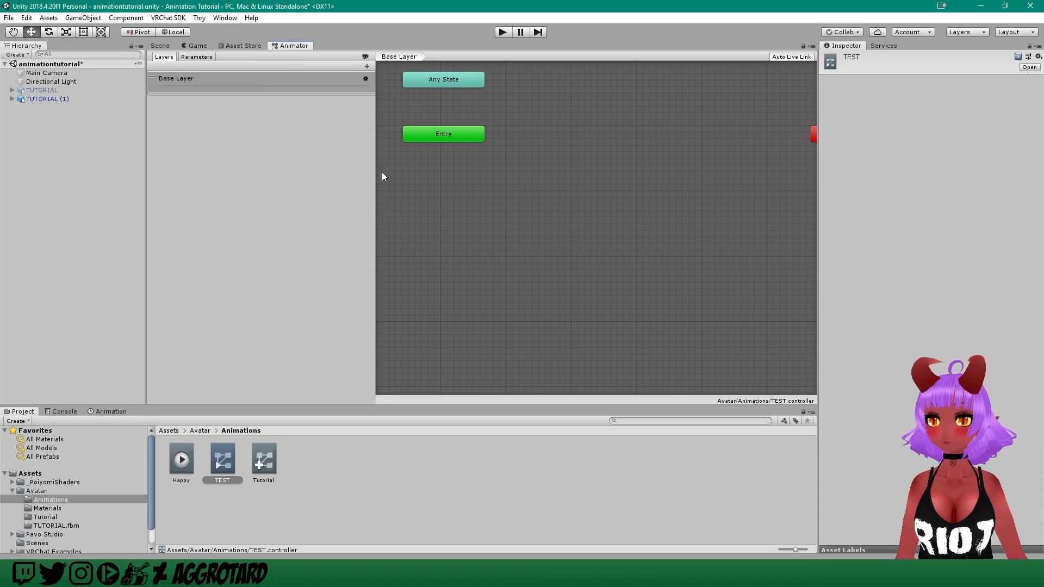
scroll(465, 172, up, 2)
scroll(465, 172, down, 2)
click(498, 173)
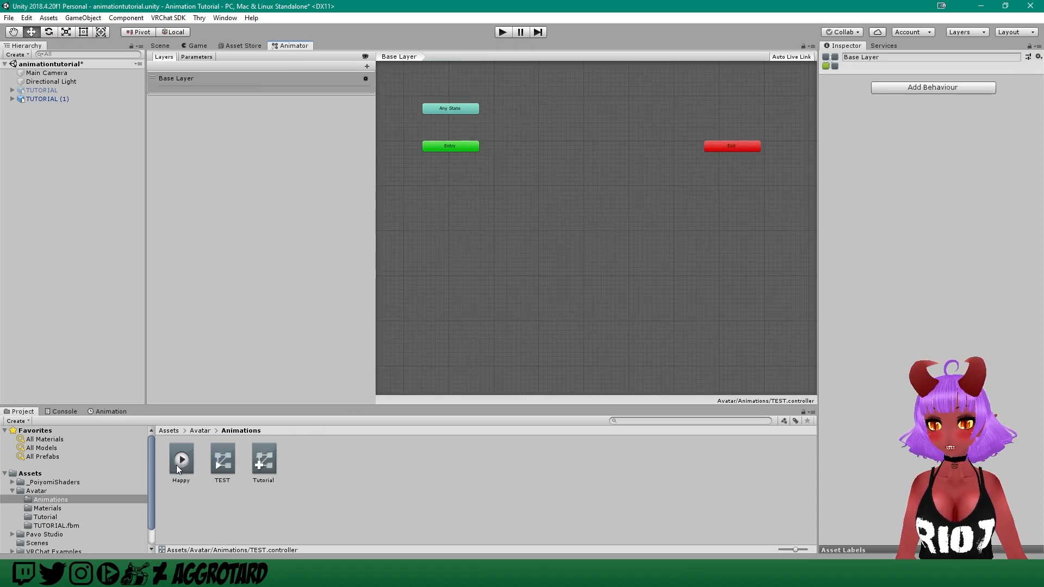
drag(178, 466, 429, 210)
drag(507, 118, 520, 125)
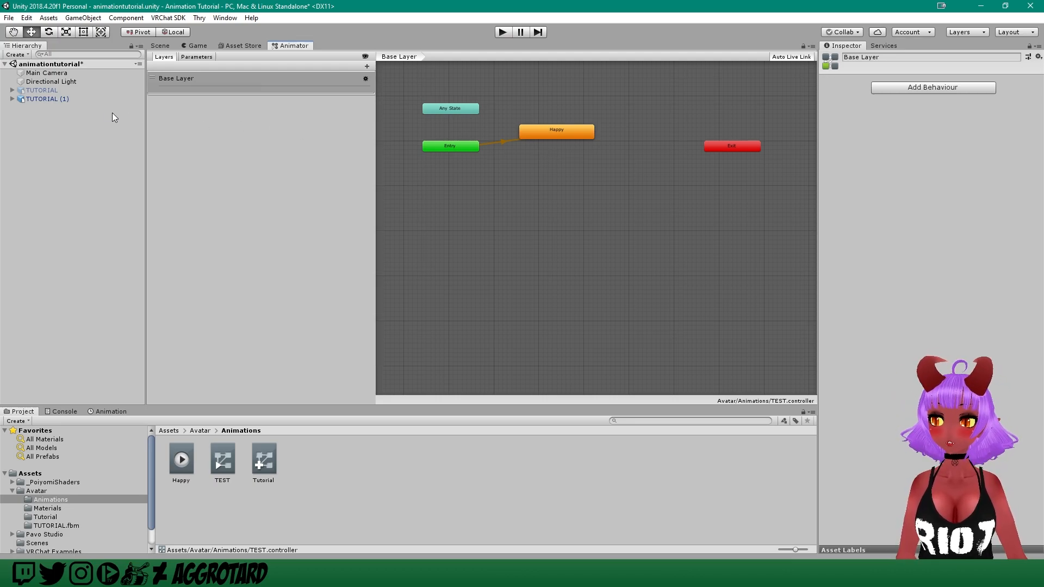
- Assign the TEST controller to the Animator component of the duplicate avatar TUTORIAL (1) in the scene
click(160, 47)
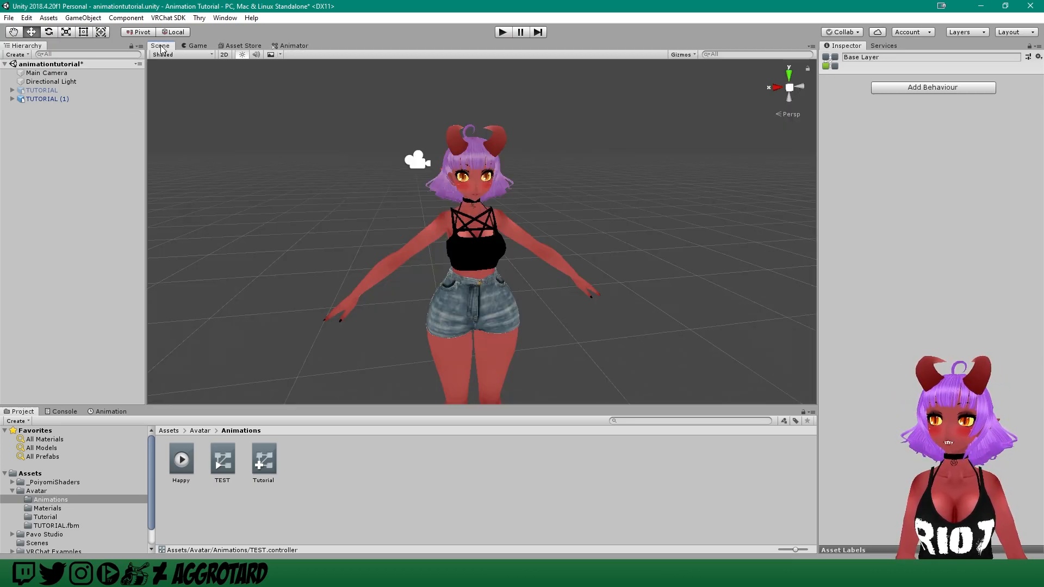
click(34, 99)
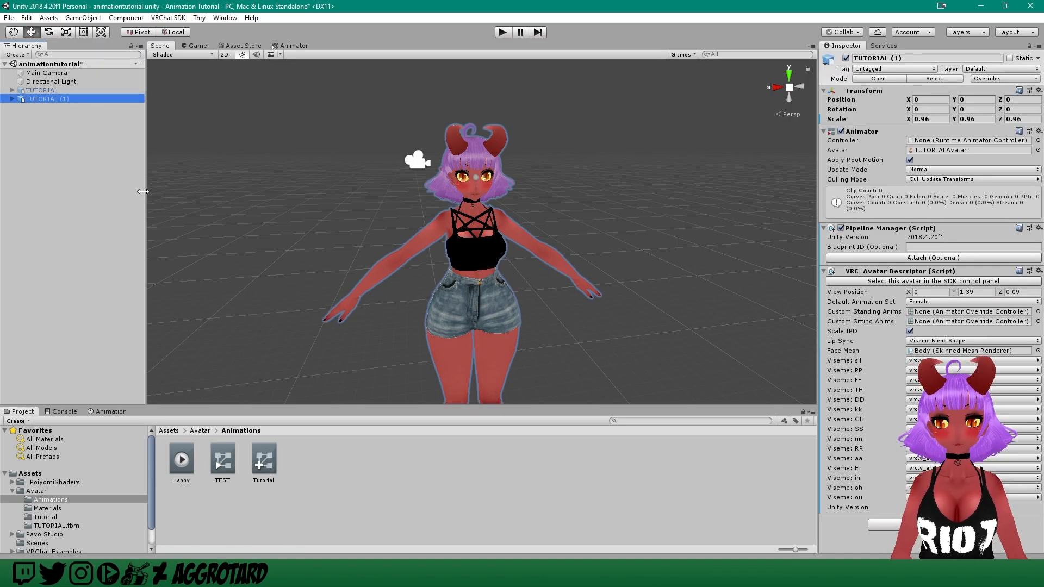
drag(220, 464, 939, 143)
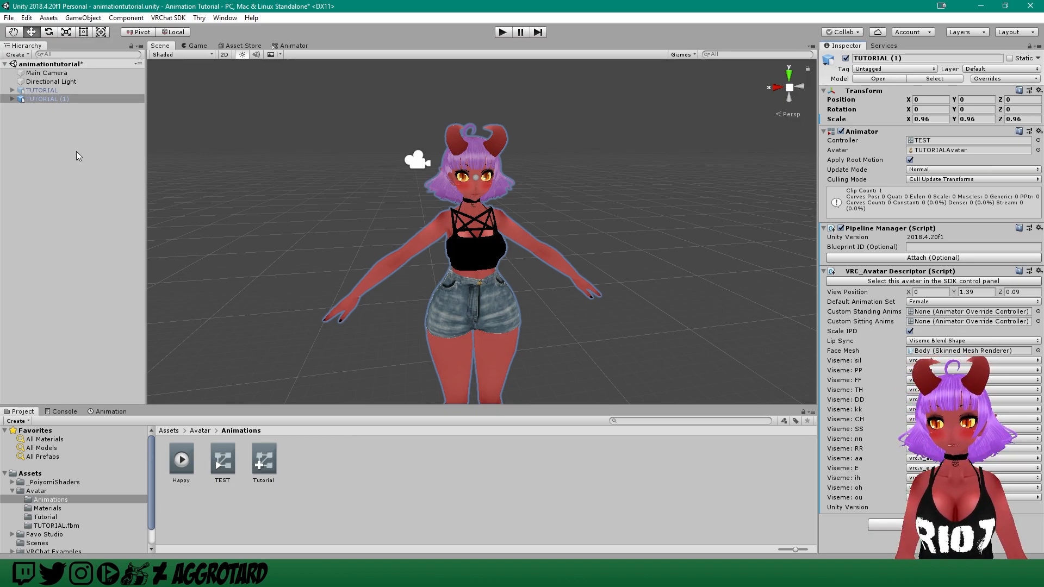
- Start recording the Happy animation on TUTORIAL (1) and frame the avatar's head and upper body in the scene
click(40, 99)
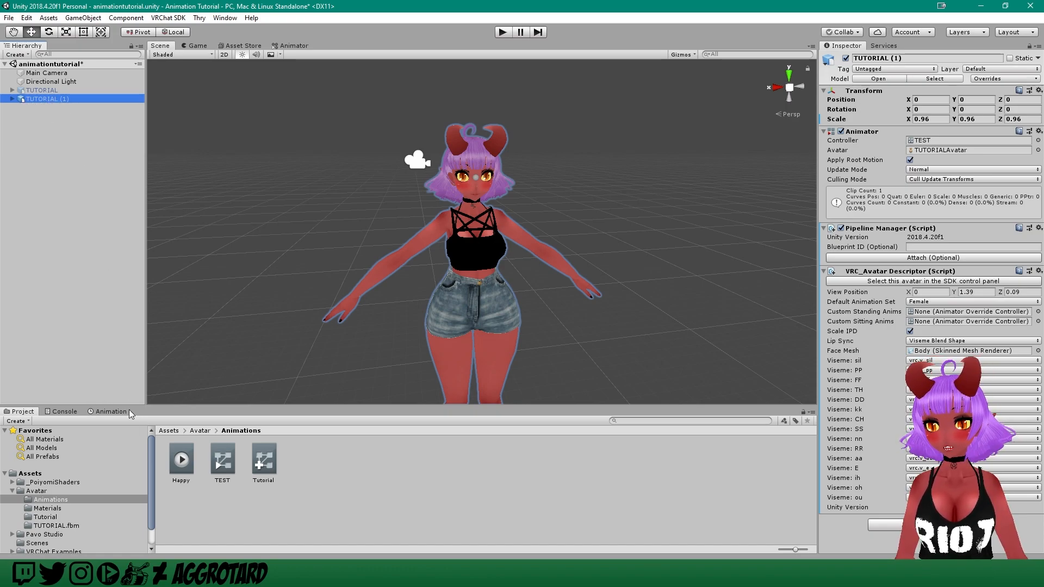
click(111, 411)
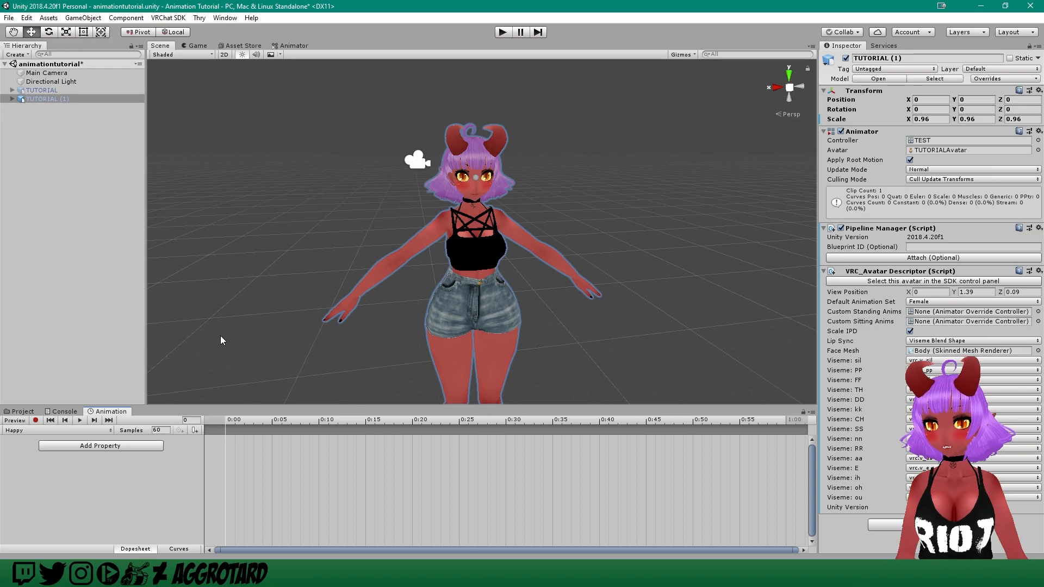
click(36, 420)
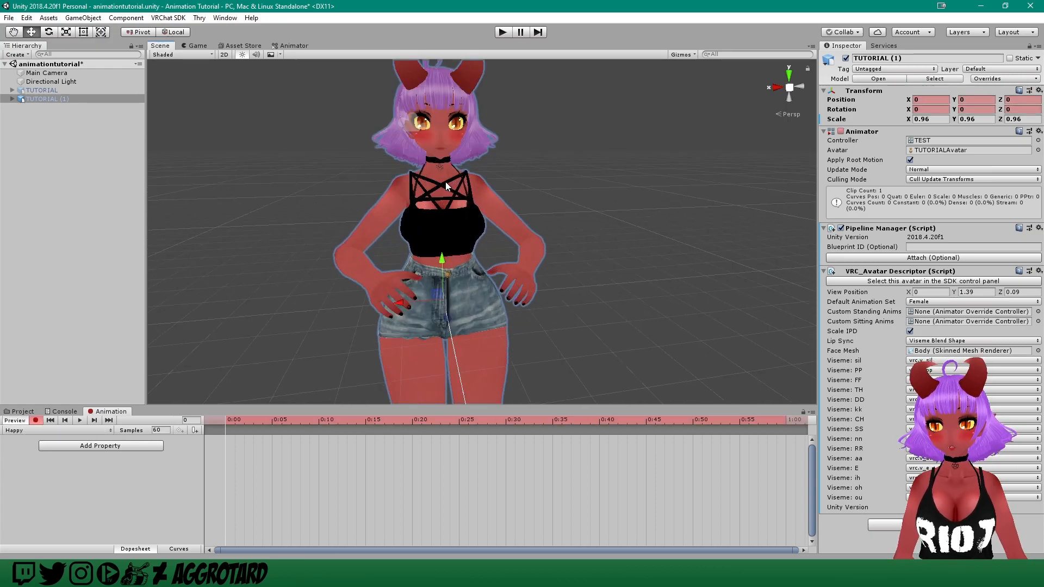
scroll(487, 171, up, 3)
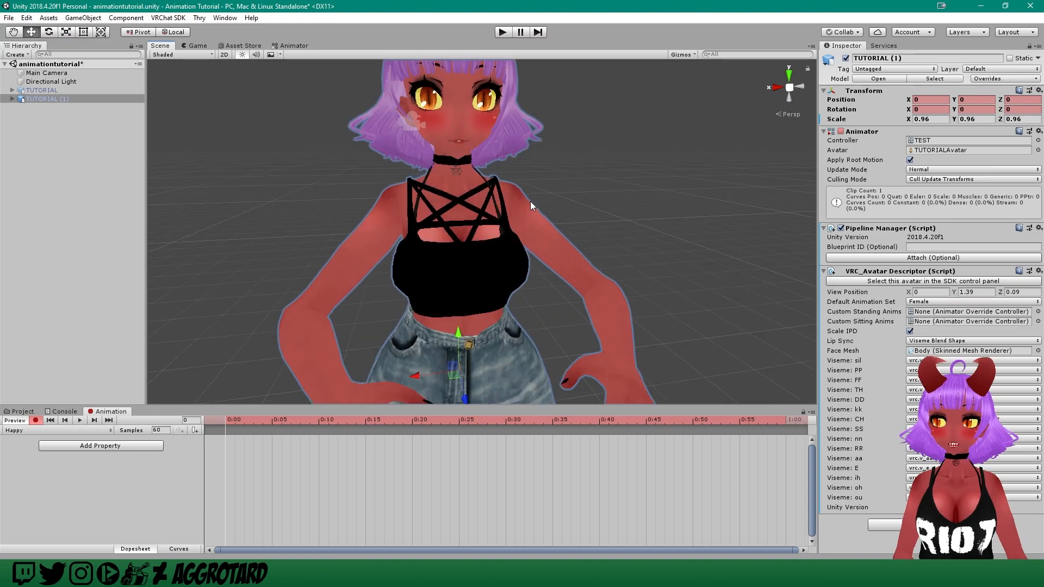
middle_drag(520, 179, 529, 234)
scroll(479, 138, up, 5)
middle_drag(505, 168, 549, 357)
scroll(548, 353, down, 5)
middle_drag(524, 223, 510, 240)
scroll(506, 262, up, 5)
scroll(506, 257, down, 5)
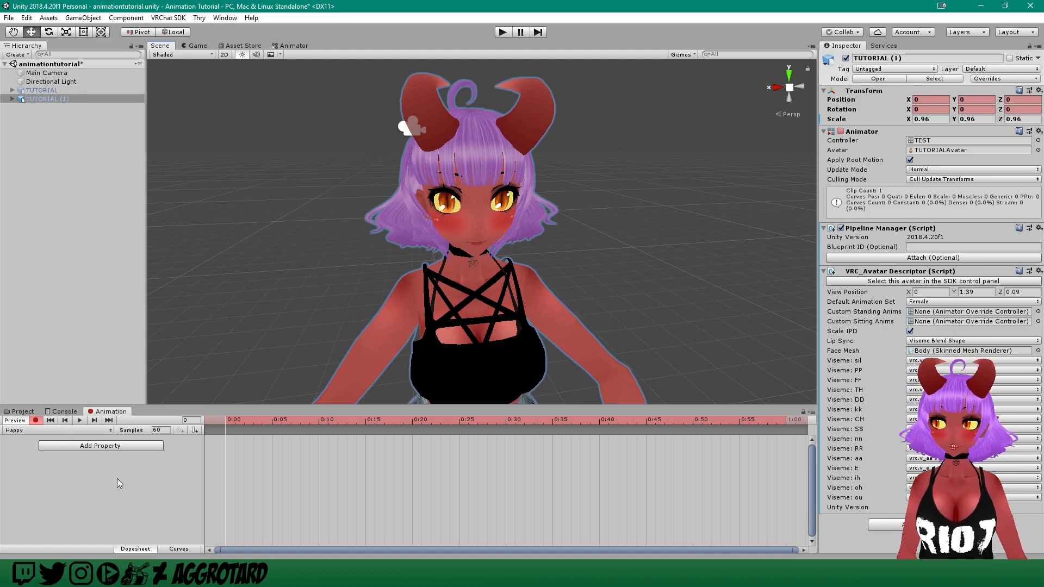
- Add the Body mesh's Blink Happy blend shape as a property of the Happy animation
click(119, 447)
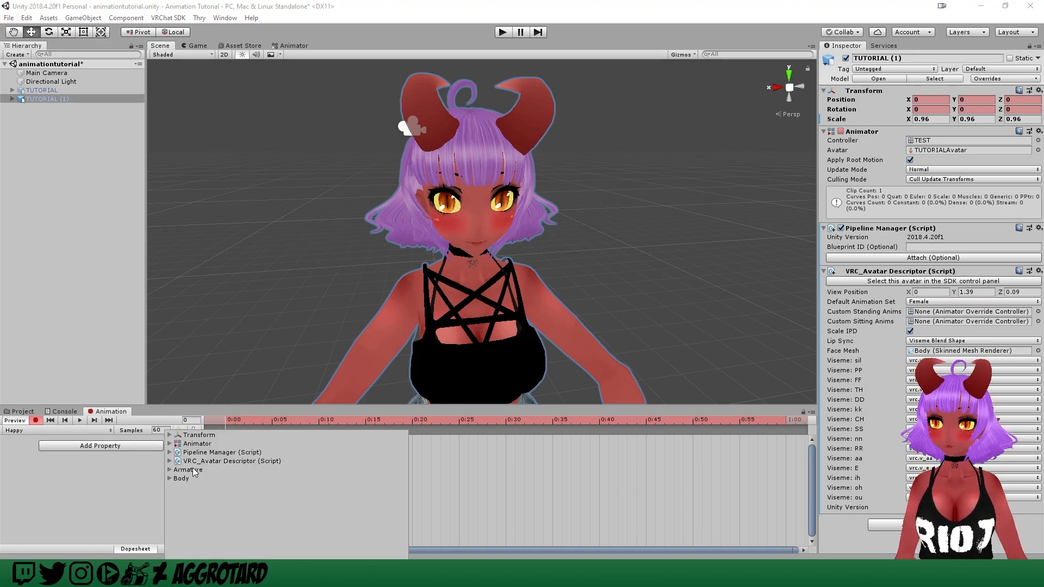
click(169, 478)
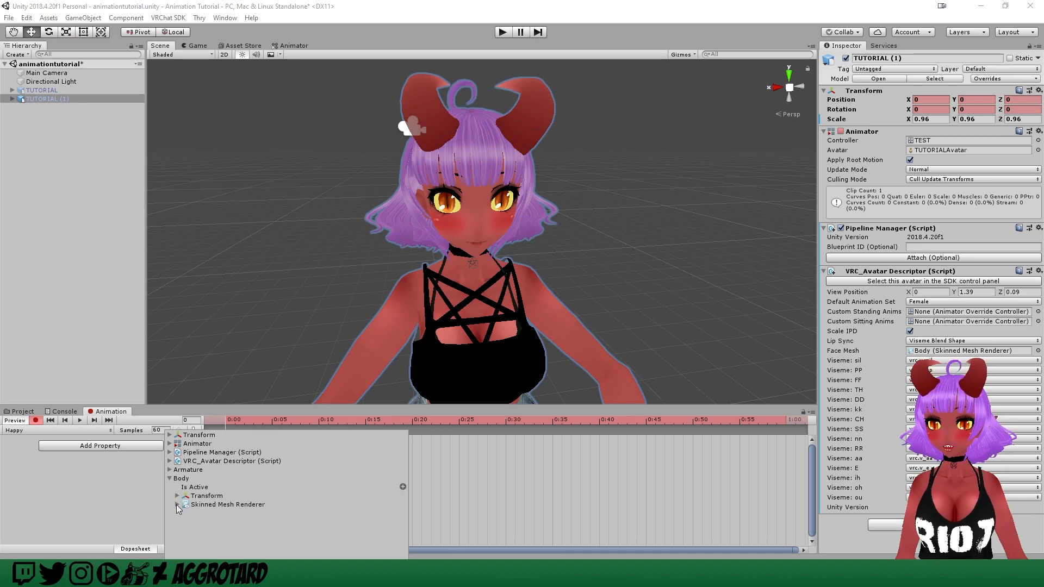
click(177, 504)
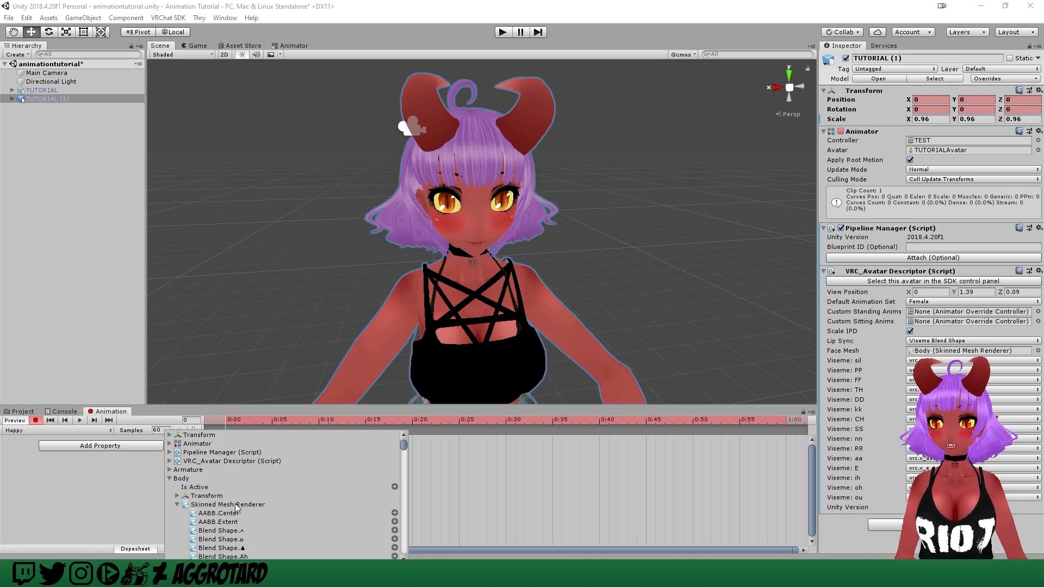
scroll(260, 495, down, 8)
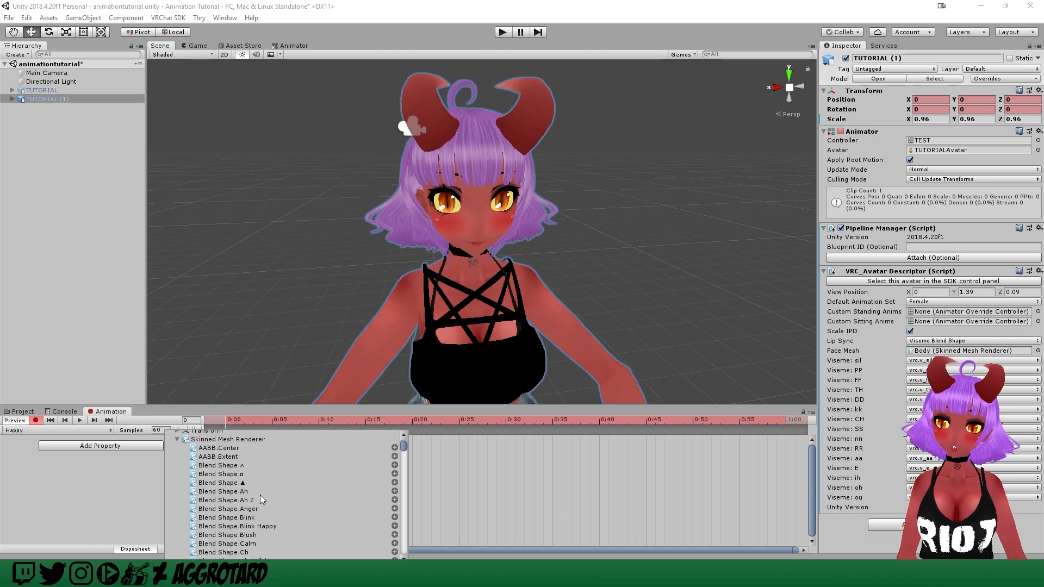
scroll(260, 495, up, 5)
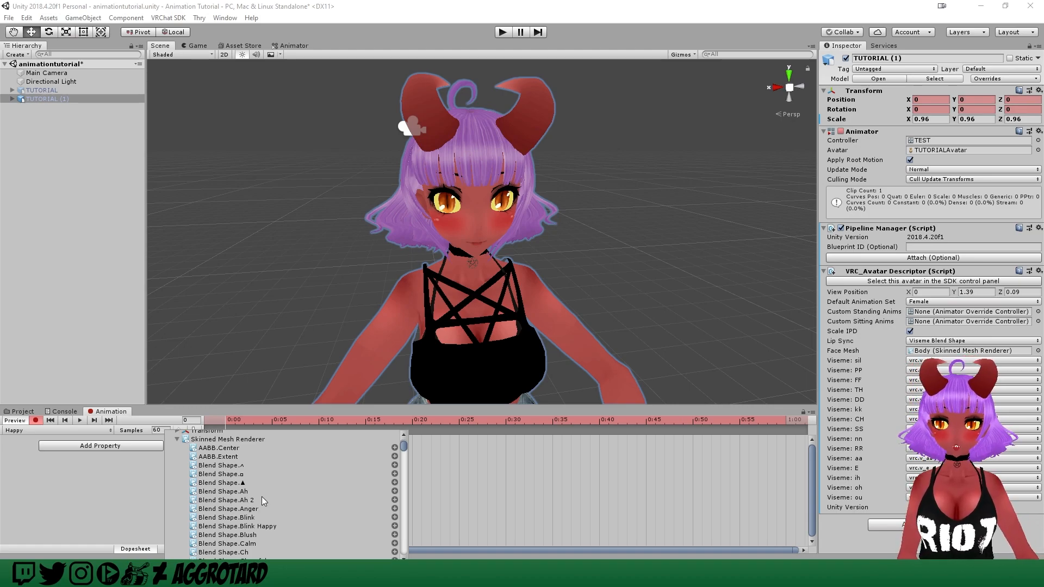
scroll(262, 497, down, 2)
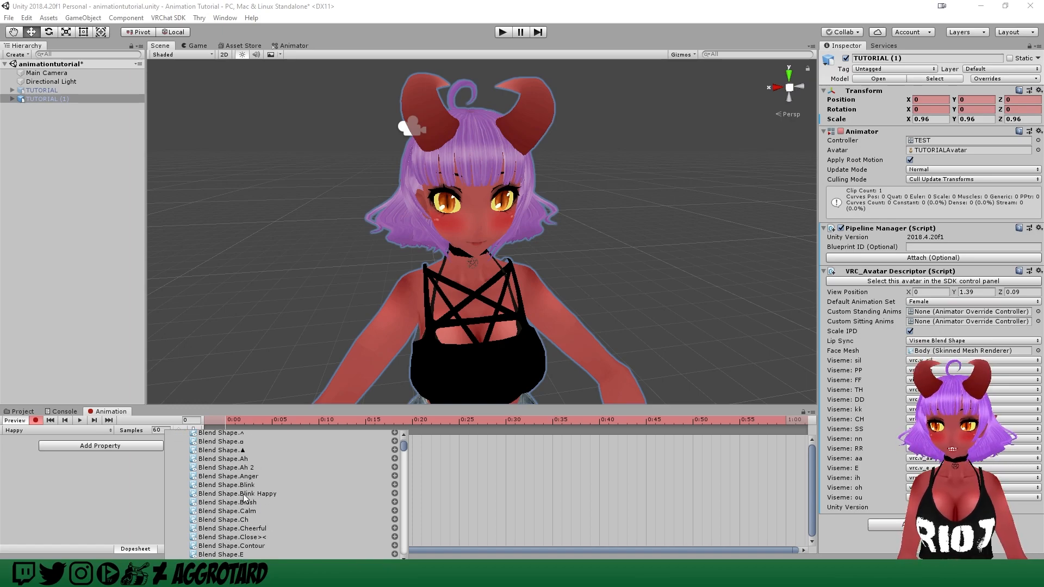
click(261, 496)
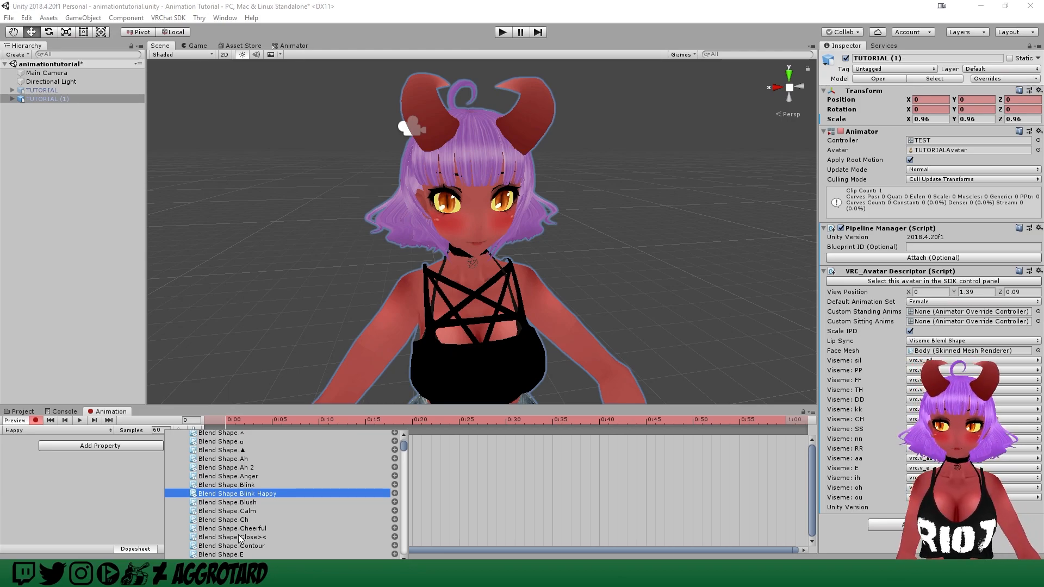
click(395, 493)
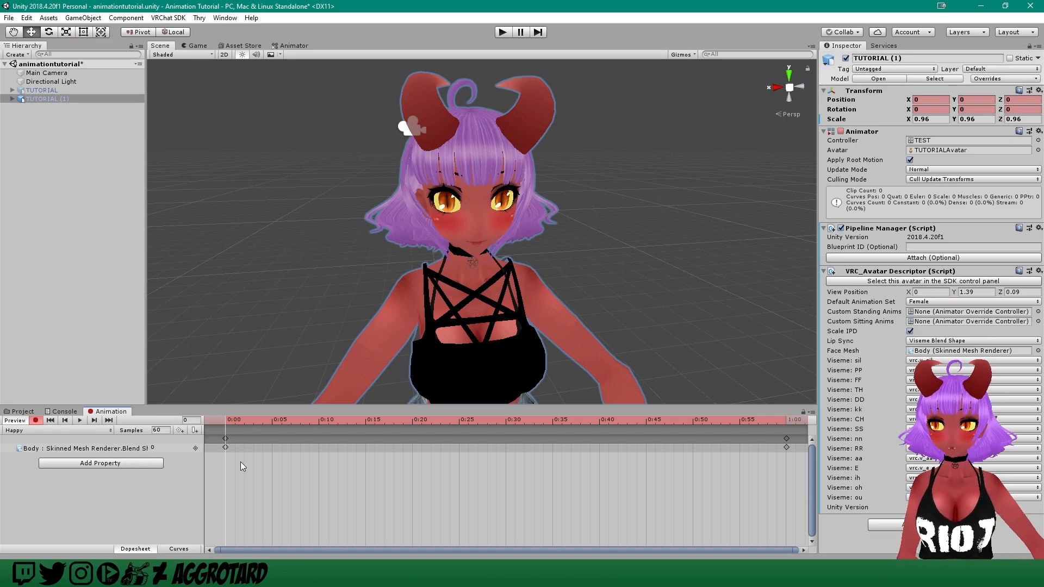
- Delete the Blink Happy keyframe at 1:00 in the Happy animation and select the one at 0:00
click(224, 438)
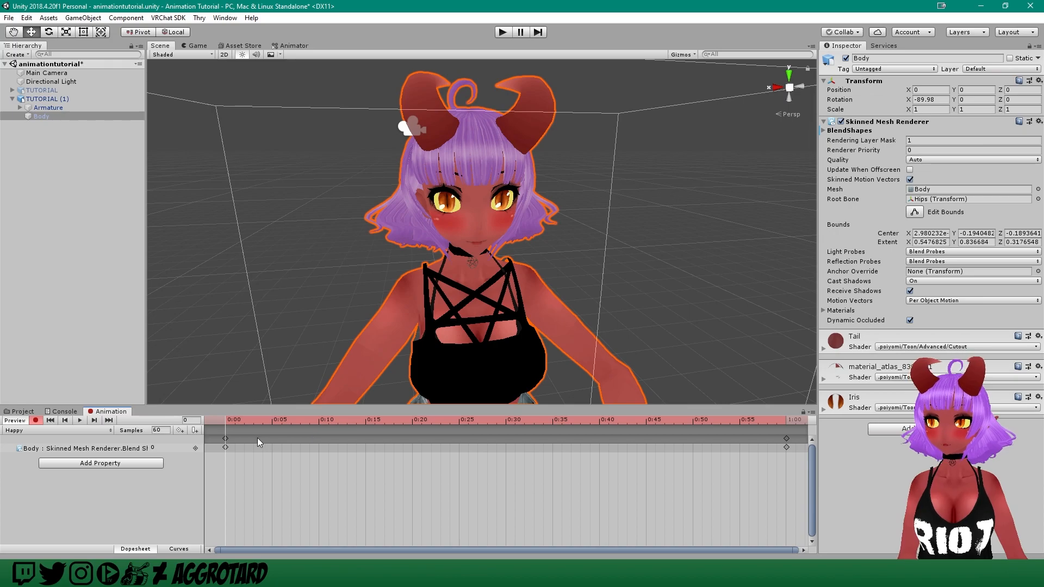
click(226, 439)
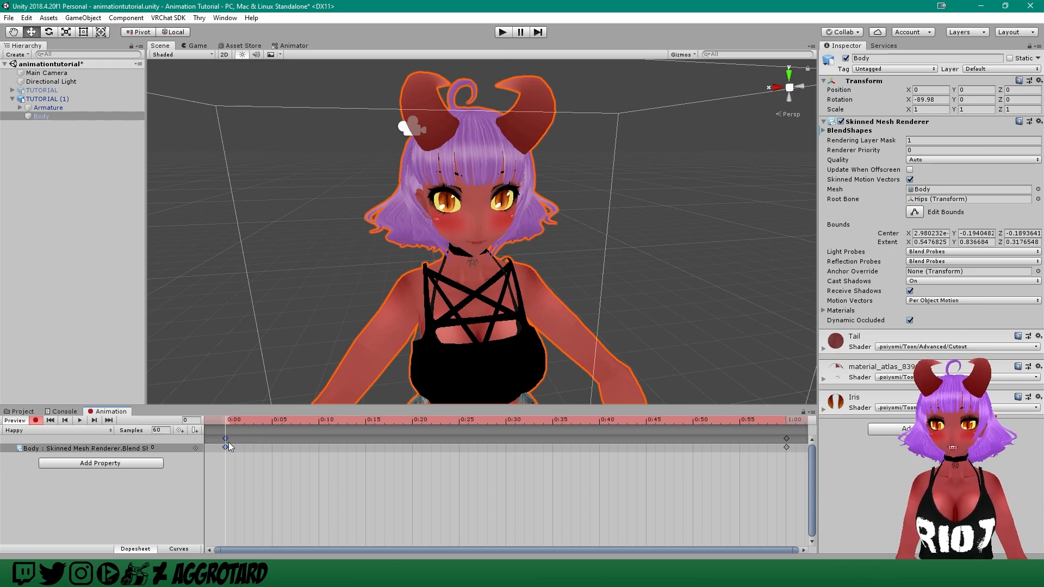
click(787, 439)
click(634, 466)
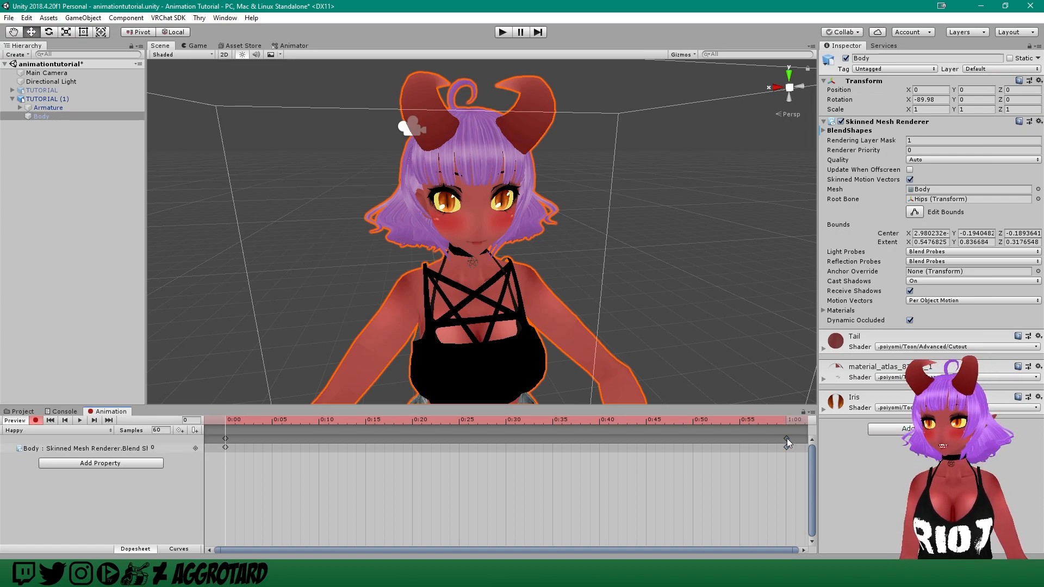
click(788, 439)
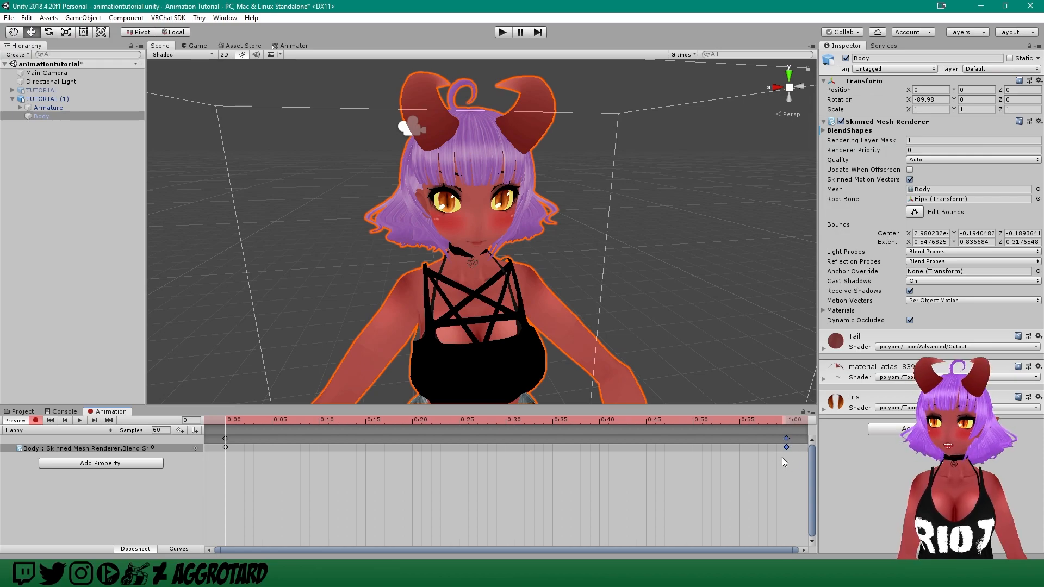
key(Delete)
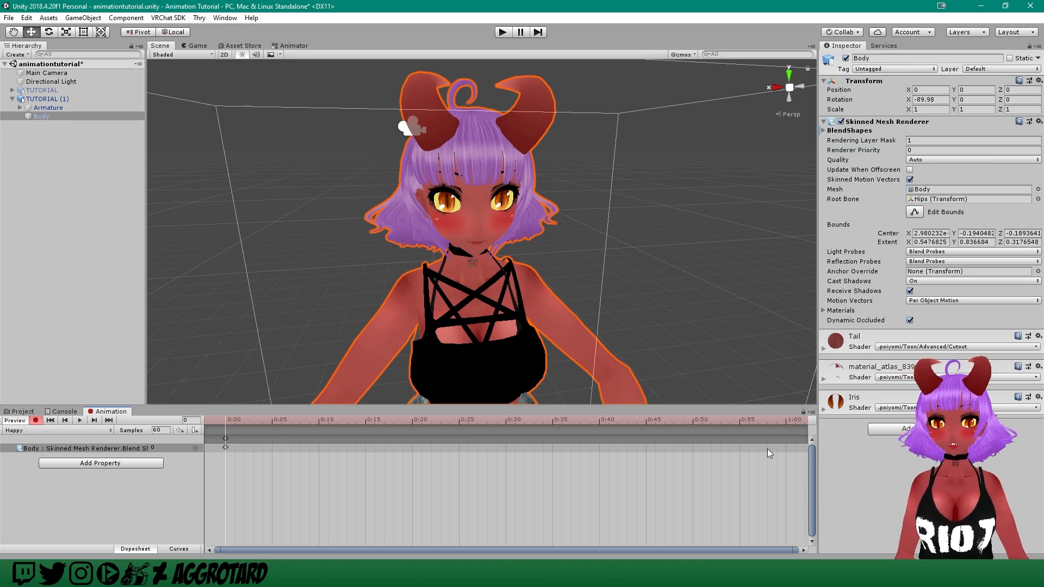
mouse_move(226, 422)
mouse_down()
mouse_move(780, 434)
mouse_move(224, 427)
mouse_up()
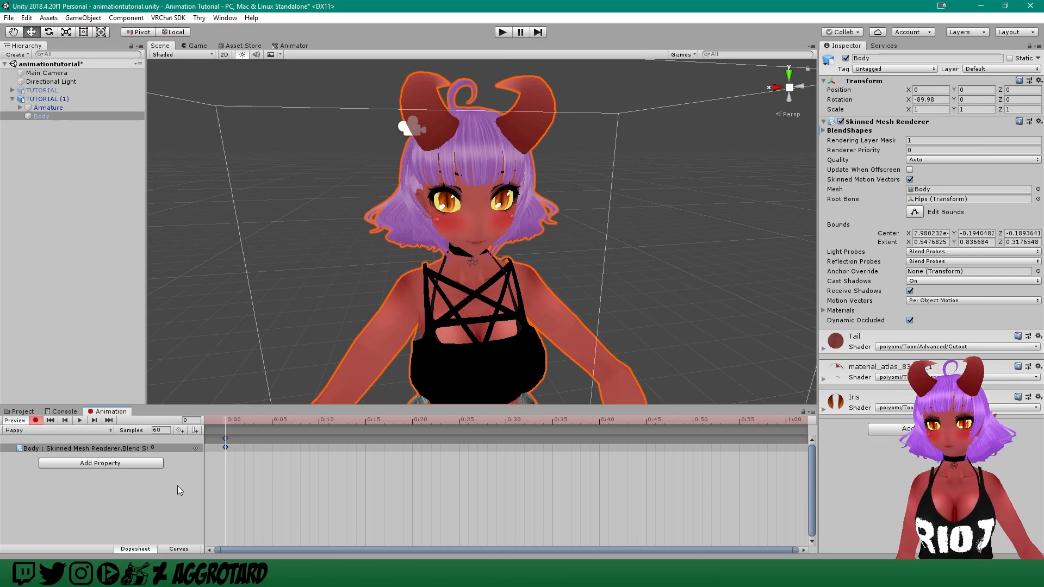
- Set the Blink Happy blend shape to 100 at 0:00 in the Happy animation, widening the property list to fit
scroll(429, 318, up, 3)
scroll(436, 280, down, 3)
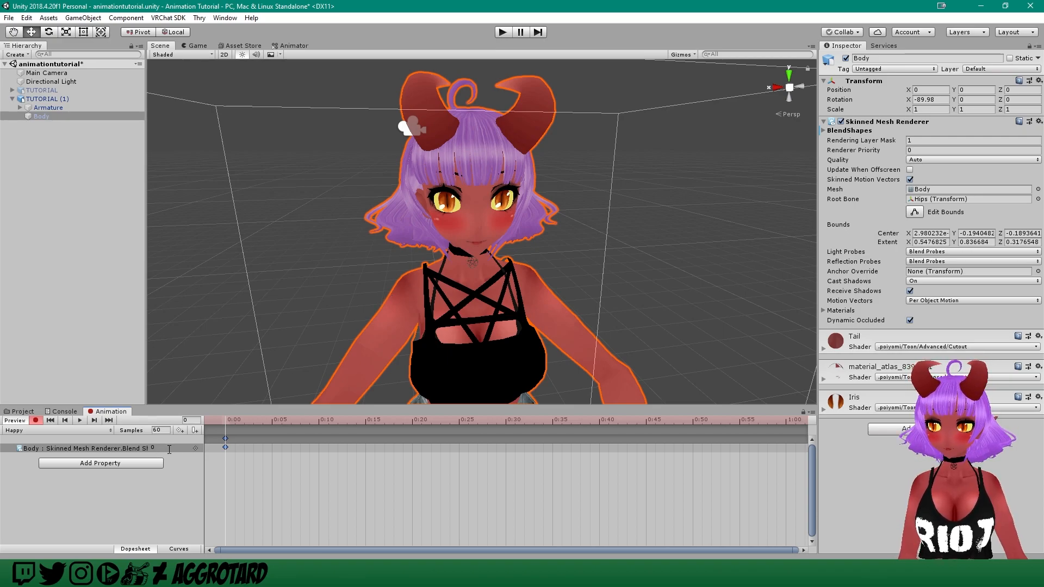
drag(205, 449, 233, 449)
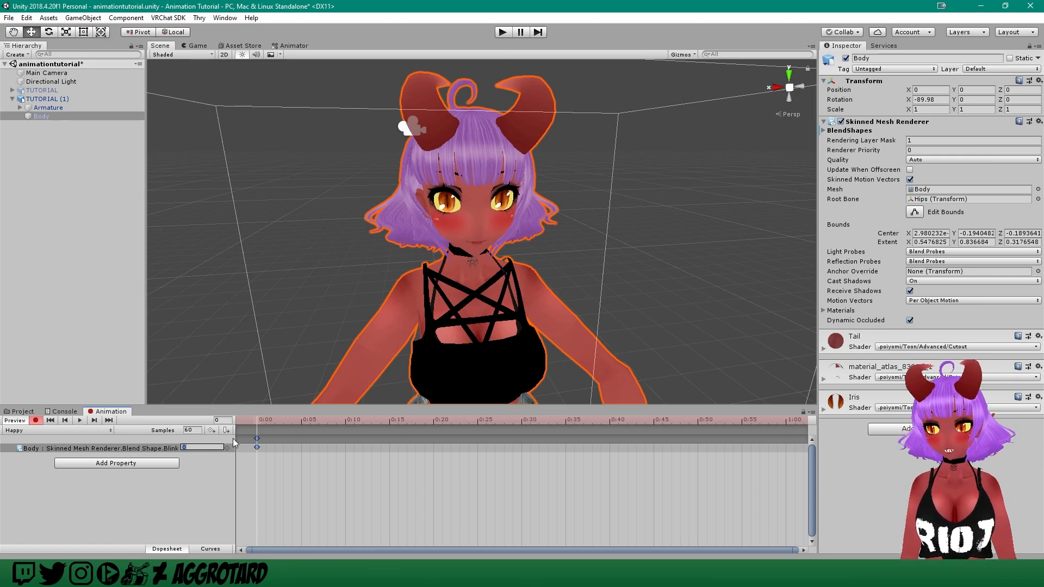
text(100)
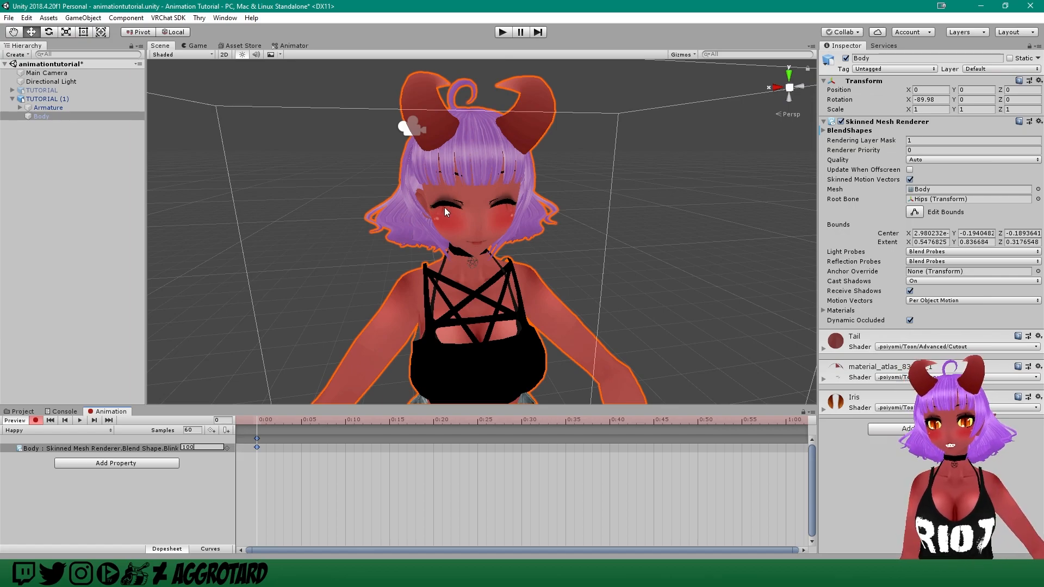
click(147, 481)
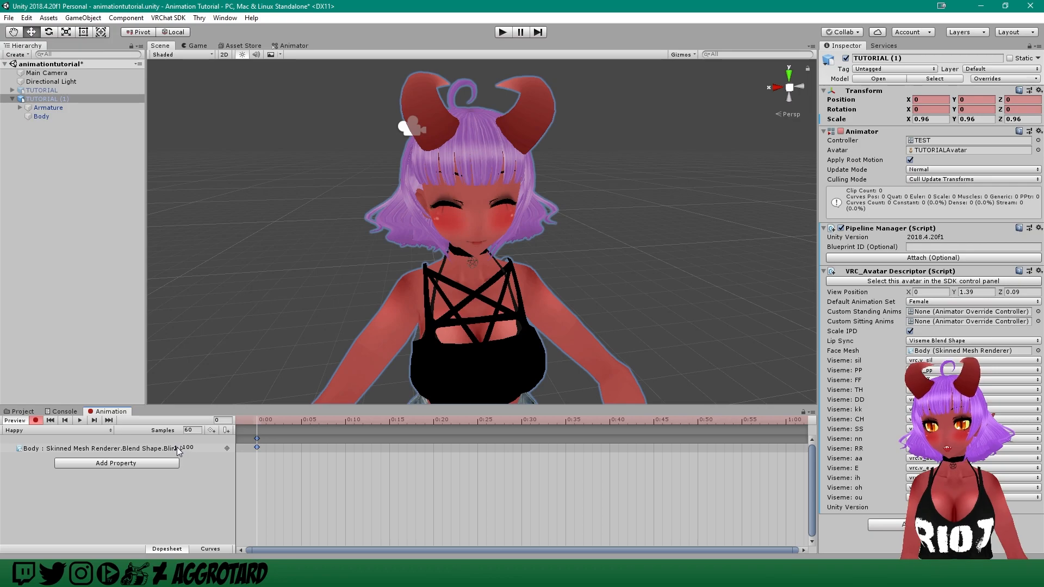
- Try intermediate Blink Happy values to preview partly closed eyes, resetting the value to 100 each time
drag(181, 449, 216, 452)
click(214, 447)
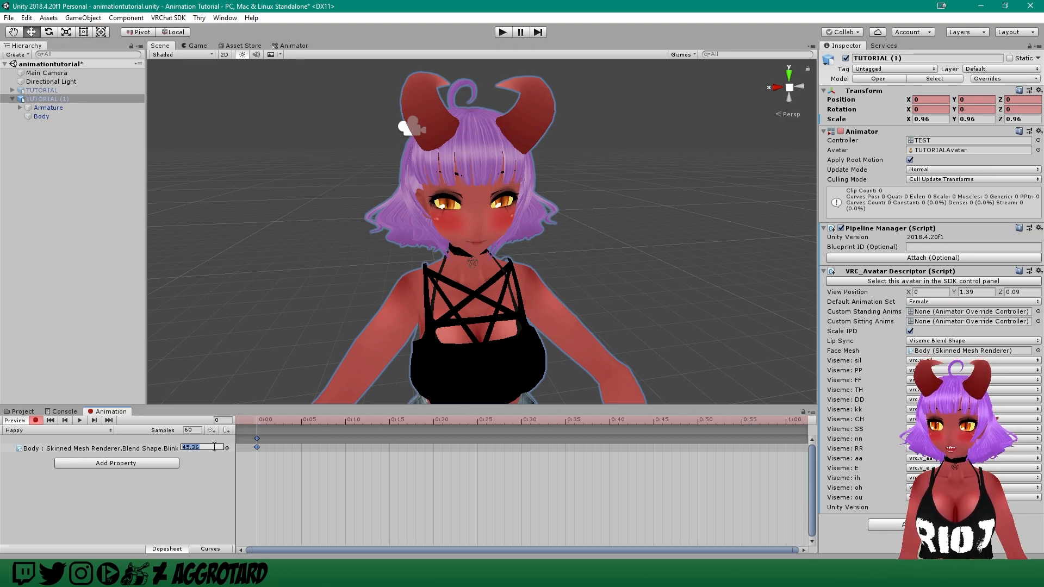
text(100)
key(Return)
drag(178, 446, 198, 451)
click(202, 448)
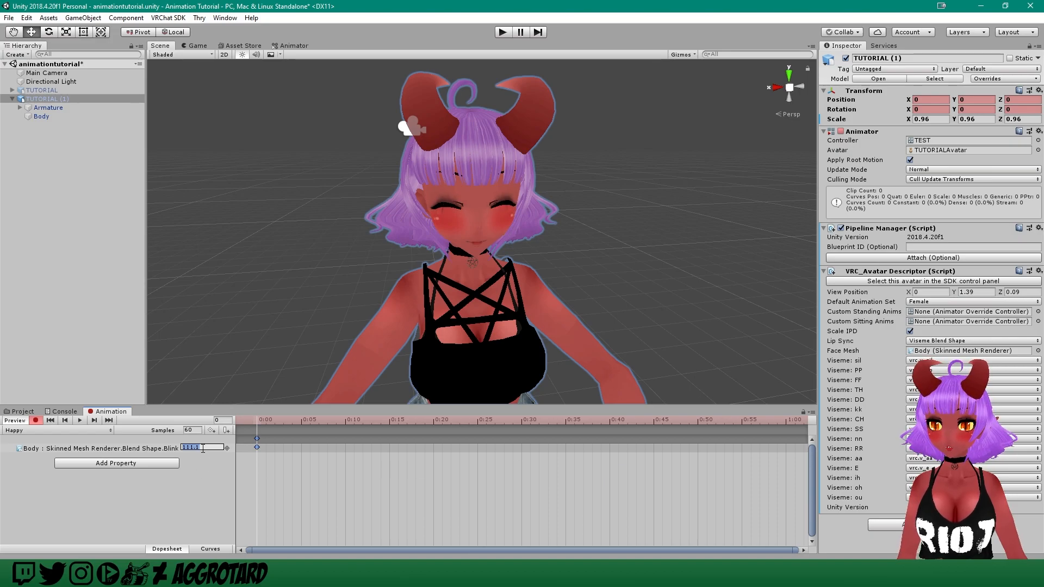
text(100)
key(Return)
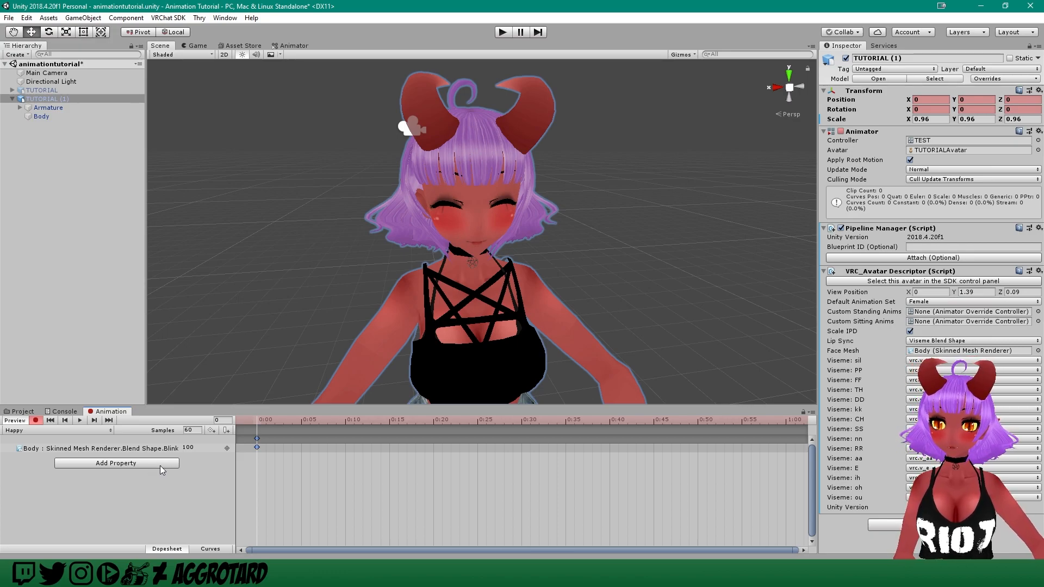
- Add the Body mesh's Wa blend shape to the Happy animation and set it to 100
click(161, 465)
click(186, 479)
click(193, 506)
scroll(269, 517, down, 3)
scroll(290, 515, down, 5)
scroll(289, 514, down, 12)
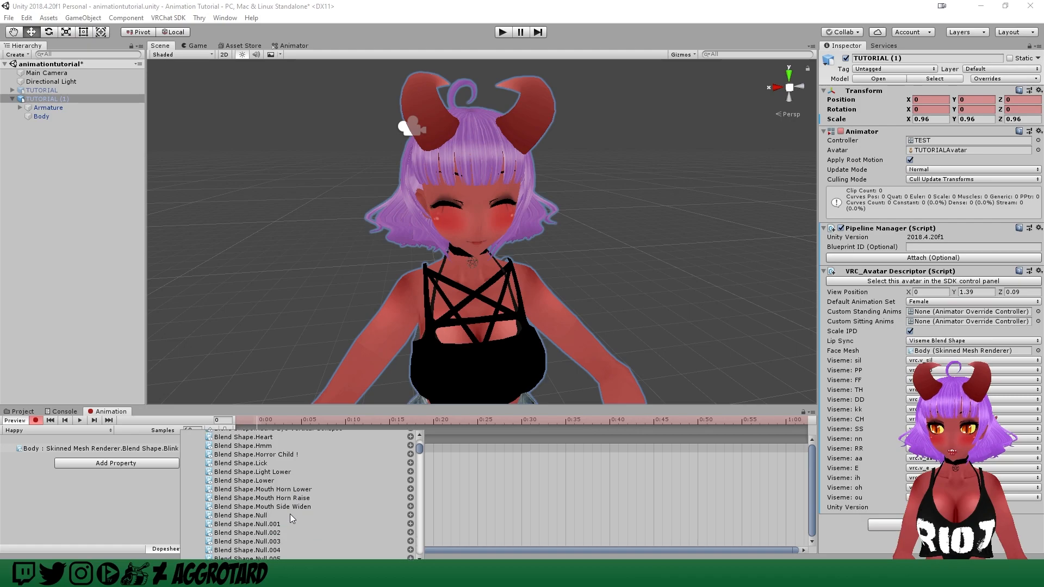
scroll(289, 513, down, 3)
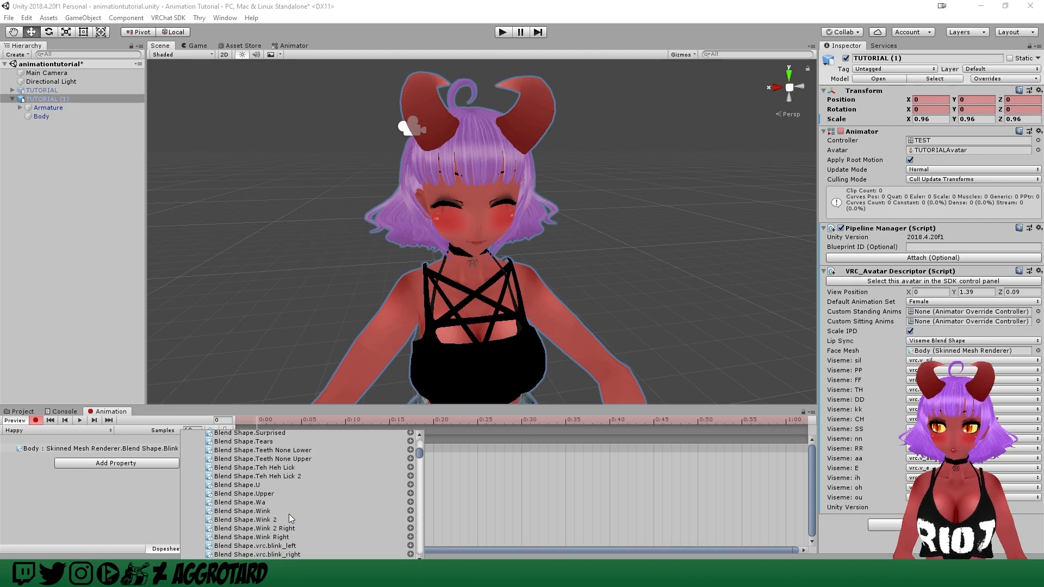
click(259, 503)
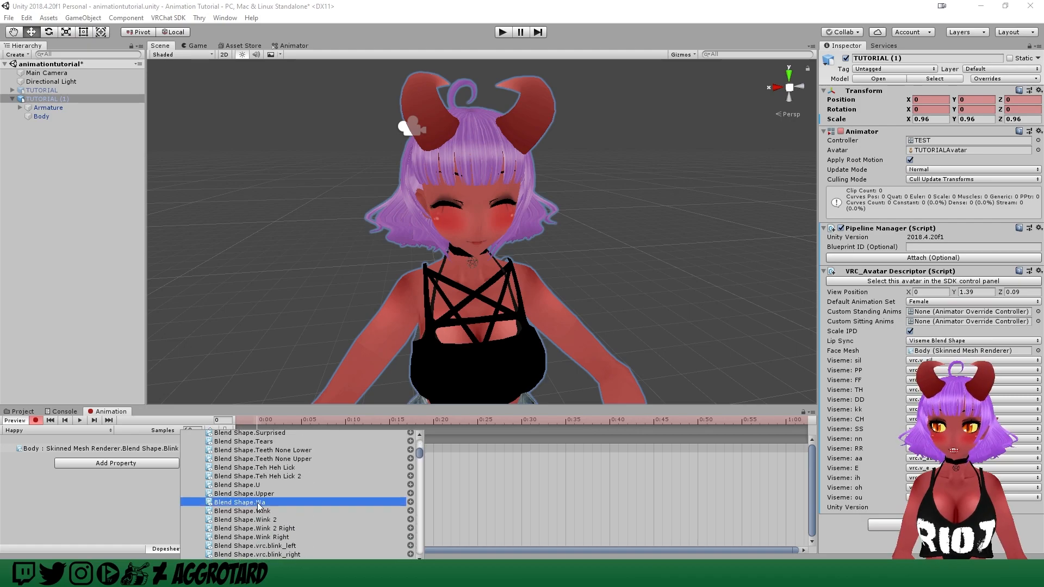
click(410, 502)
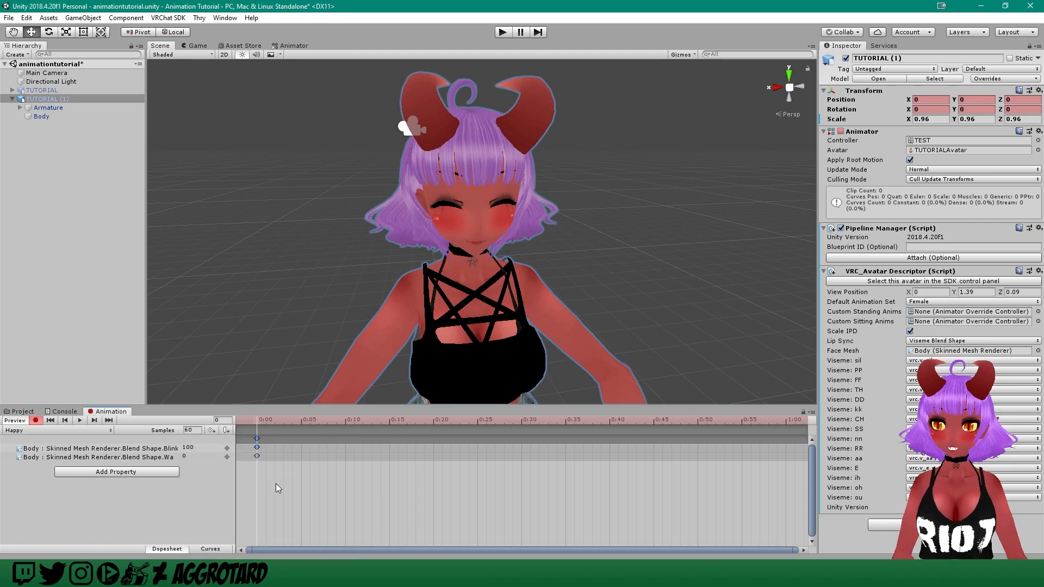
click(188, 459)
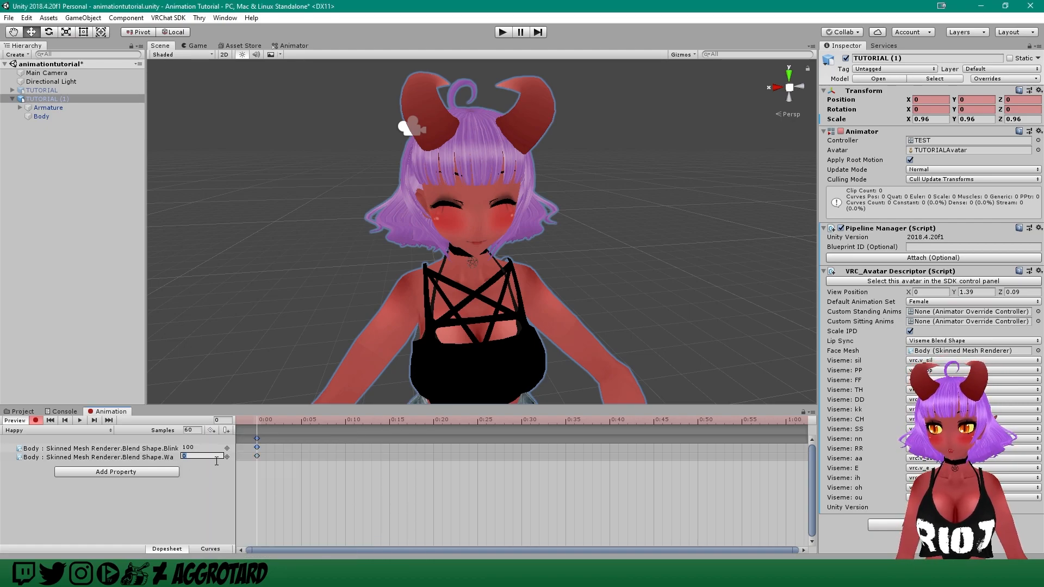
text(100)
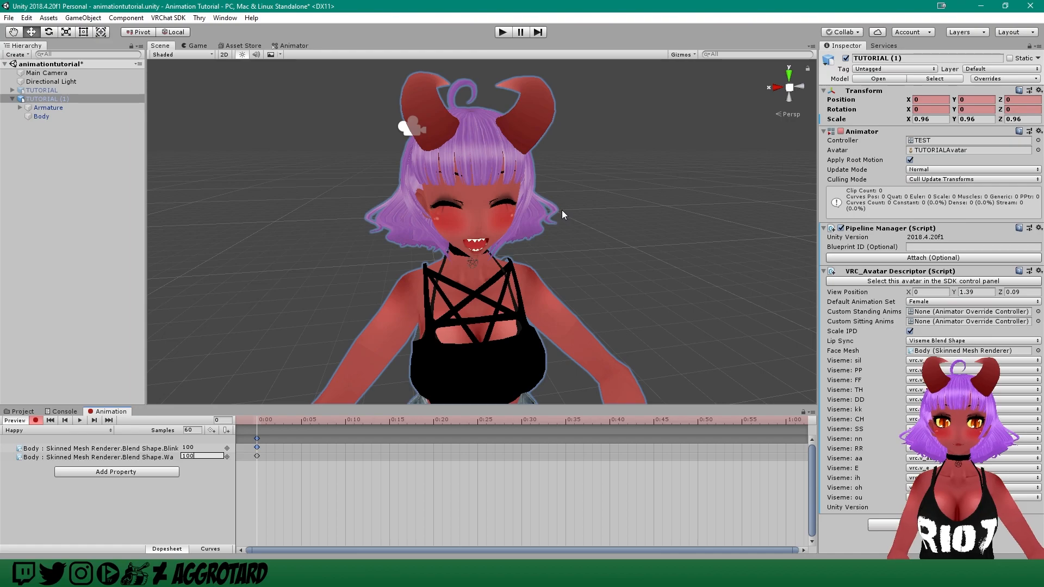
- Add the Body mesh's Cheerful blend shape to the Happy animation and set it to 100
scroll(560, 211, up, 5)
alt+drag(557, 224, 581, 199)
middle_drag(529, 153, 563, 232)
click(144, 474)
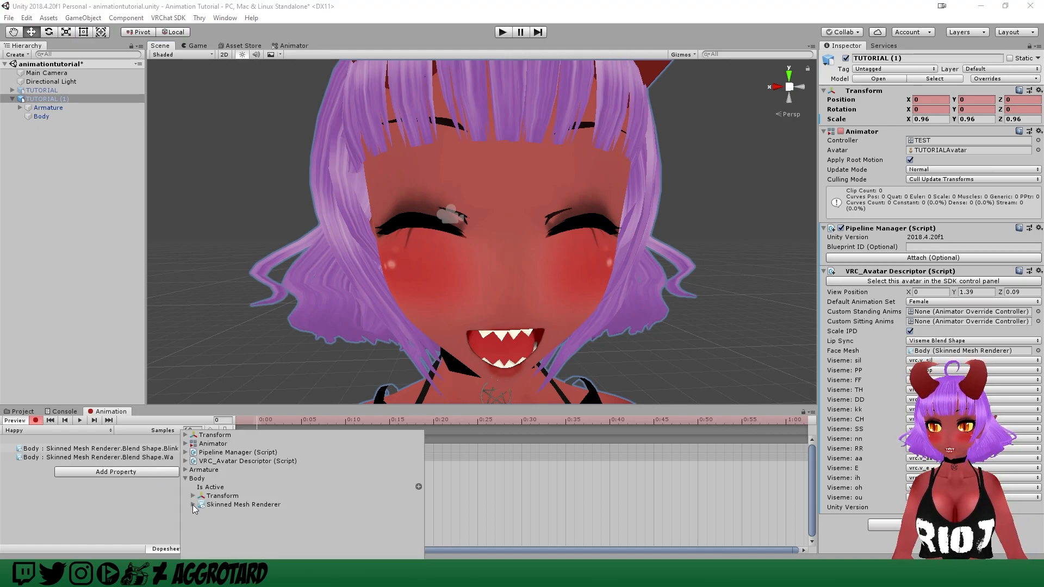
click(194, 504)
scroll(328, 504, down, 3)
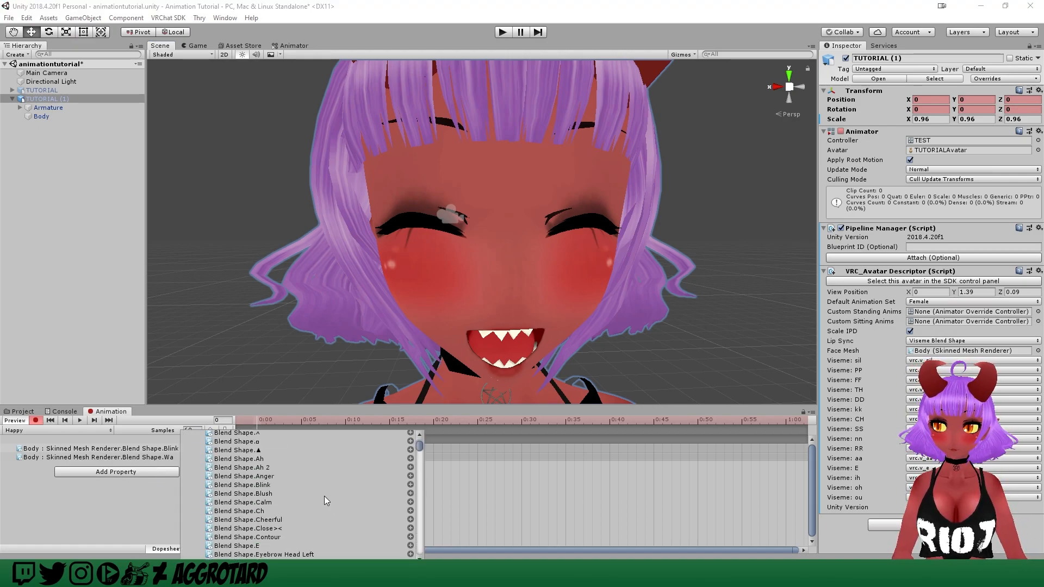
scroll(286, 504, down, 2)
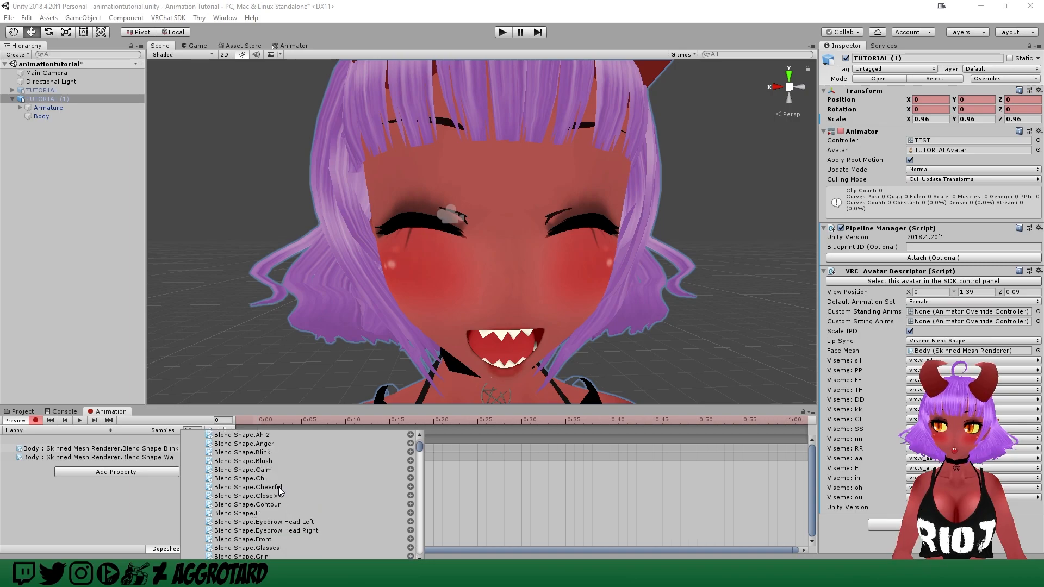
click(283, 487)
click(410, 488)
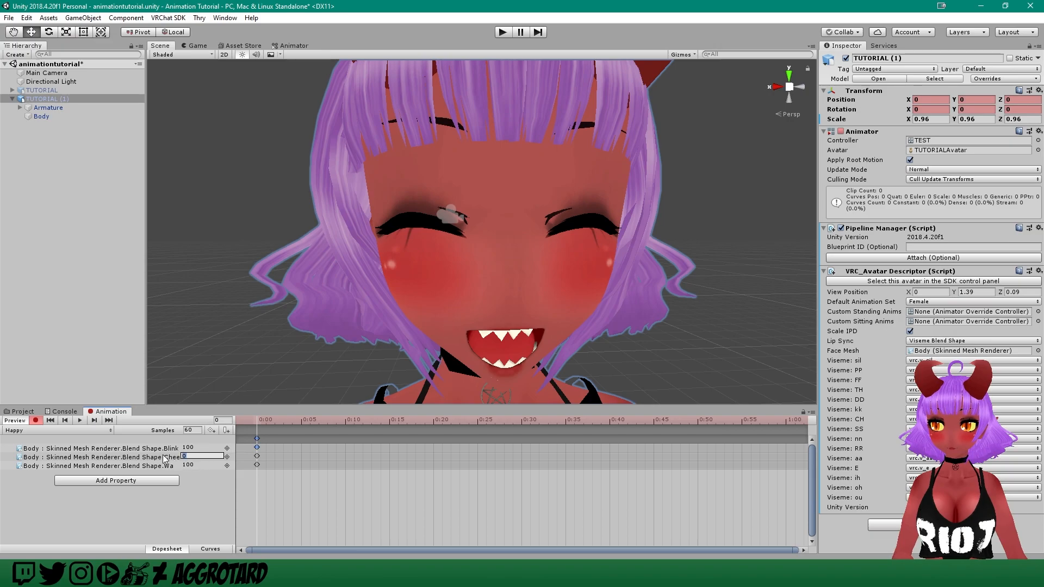
text(100)
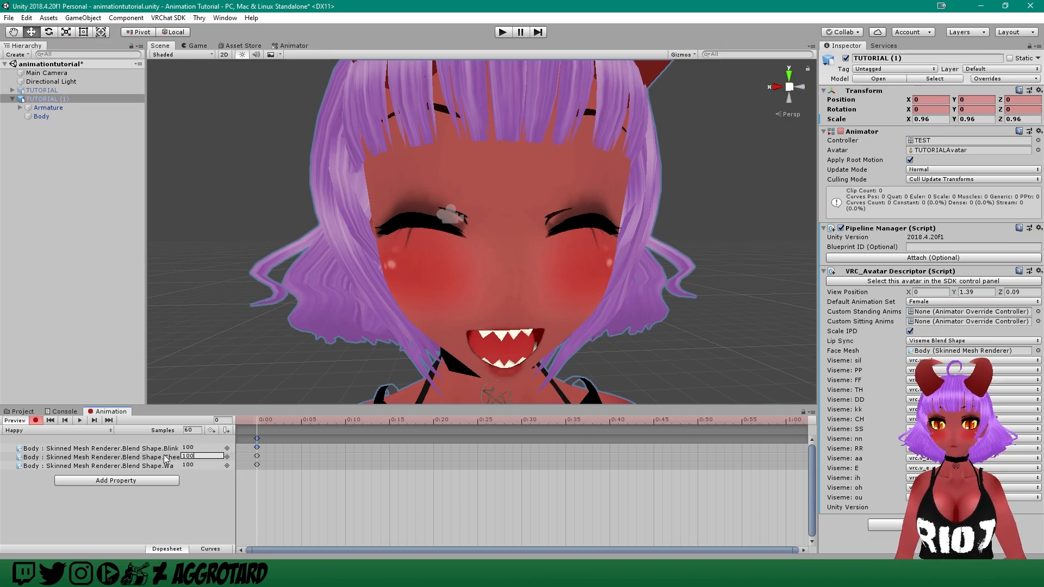
- Add the Body mesh's Lower blend shape to the Happy animation and adjust it to about 85.8
click(145, 483)
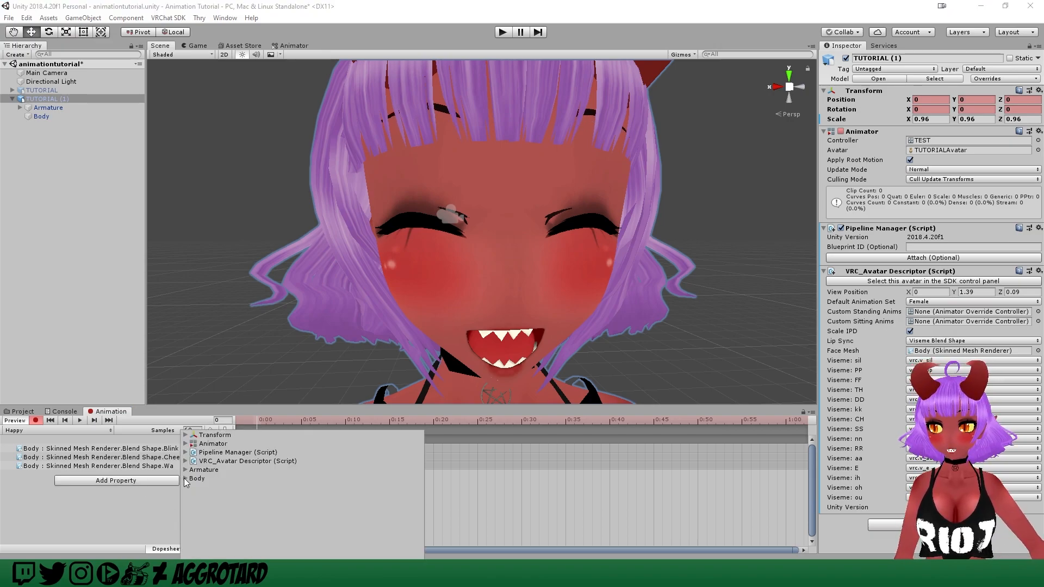
click(194, 505)
scroll(281, 504, down, 5)
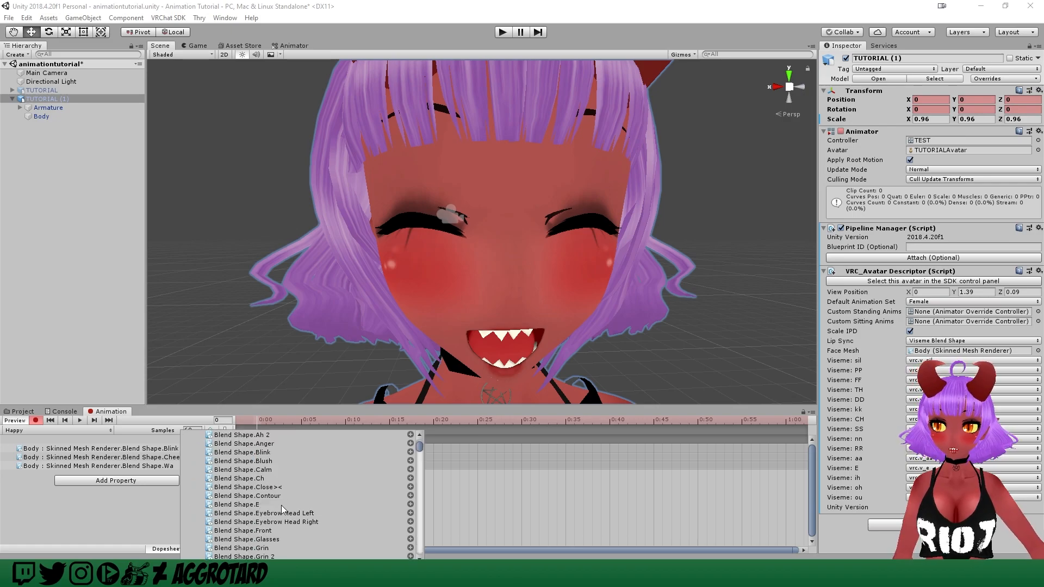
scroll(315, 504, down, 4)
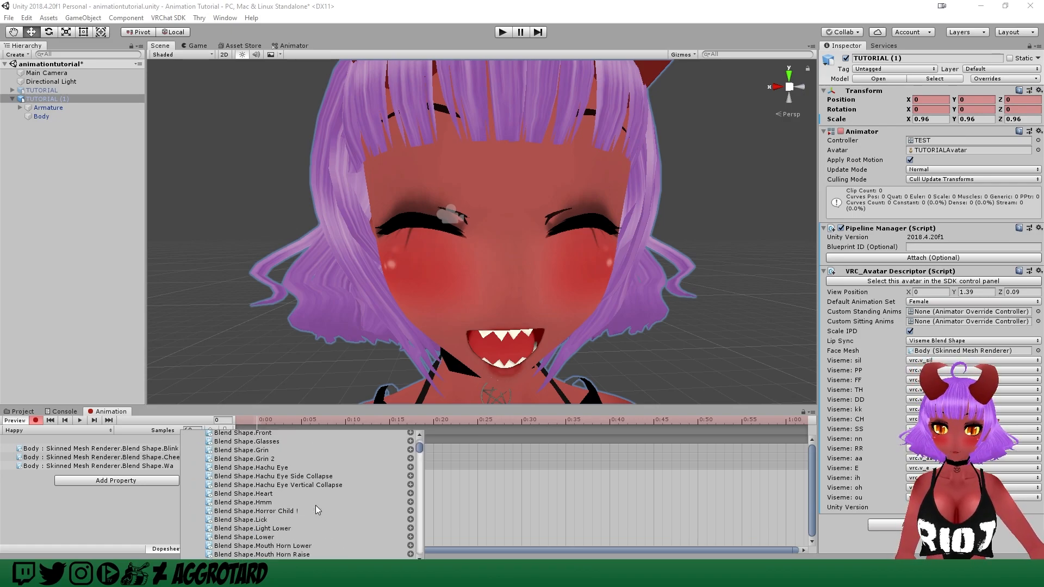
scroll(290, 509, down, 1)
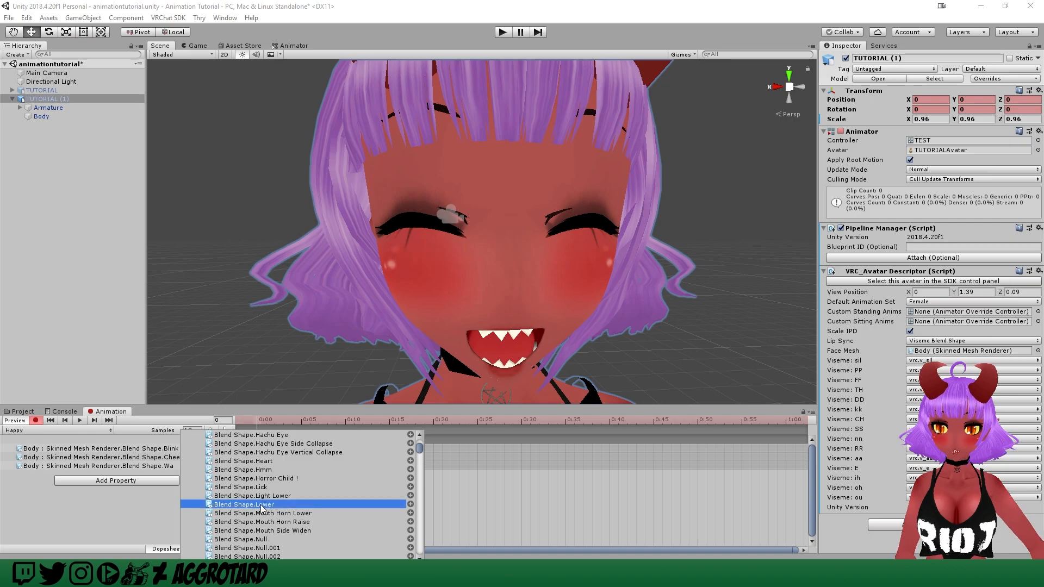
click(411, 506)
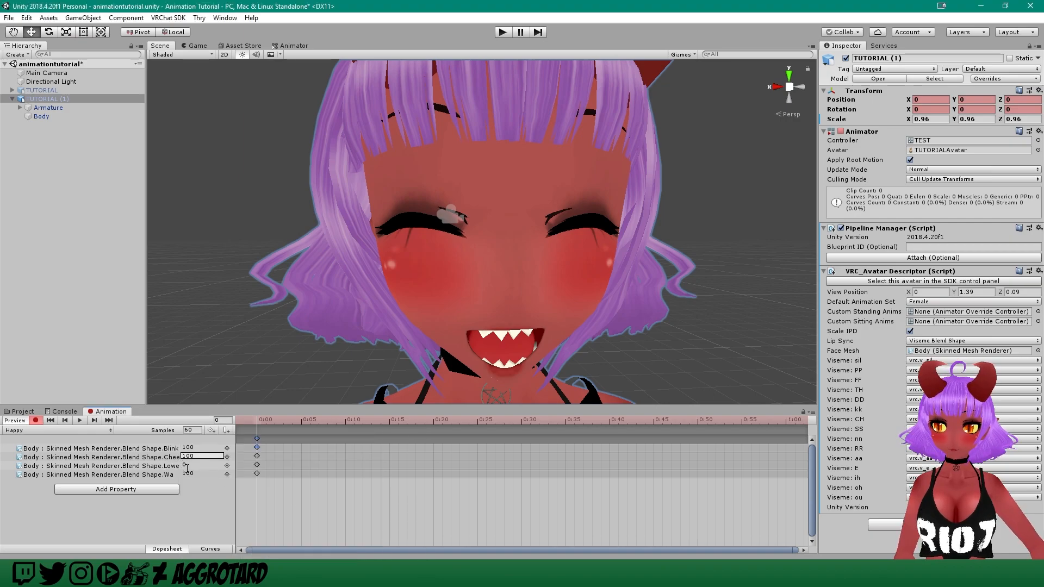
drag(181, 466, 338, 465)
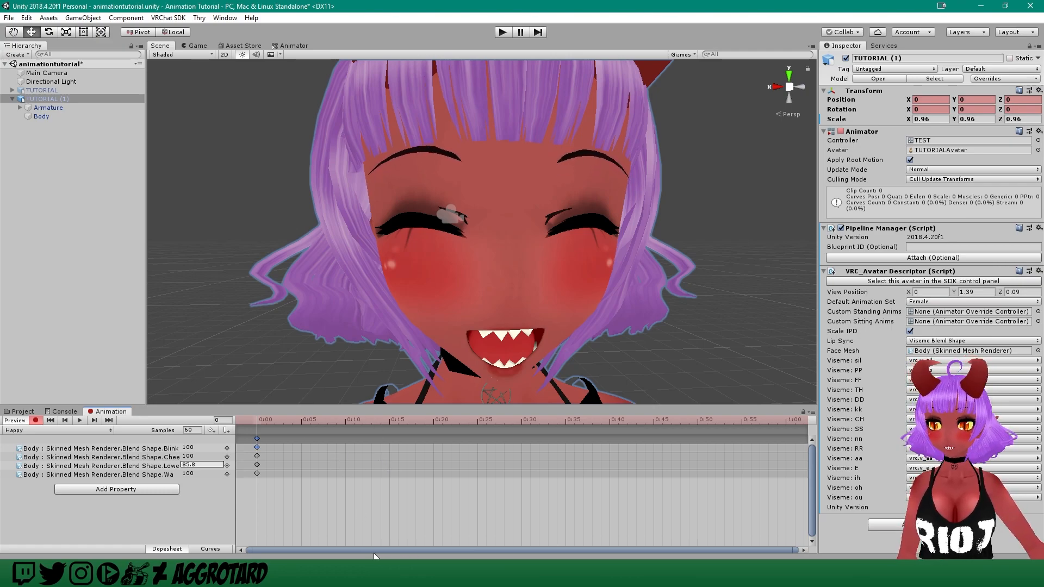
click(188, 507)
- Duplicate the 0:00 keyframes of all four blend shapes at frame 1 and stop recording the Happy animation
scroll(348, 327, down, 5)
middle_drag(386, 291, 443, 309)
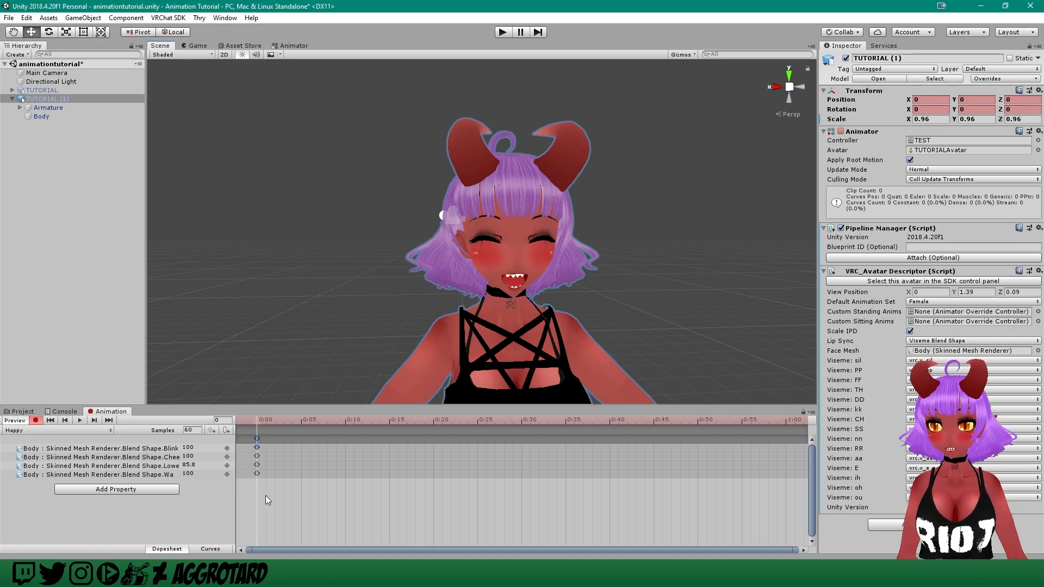
click(257, 440)
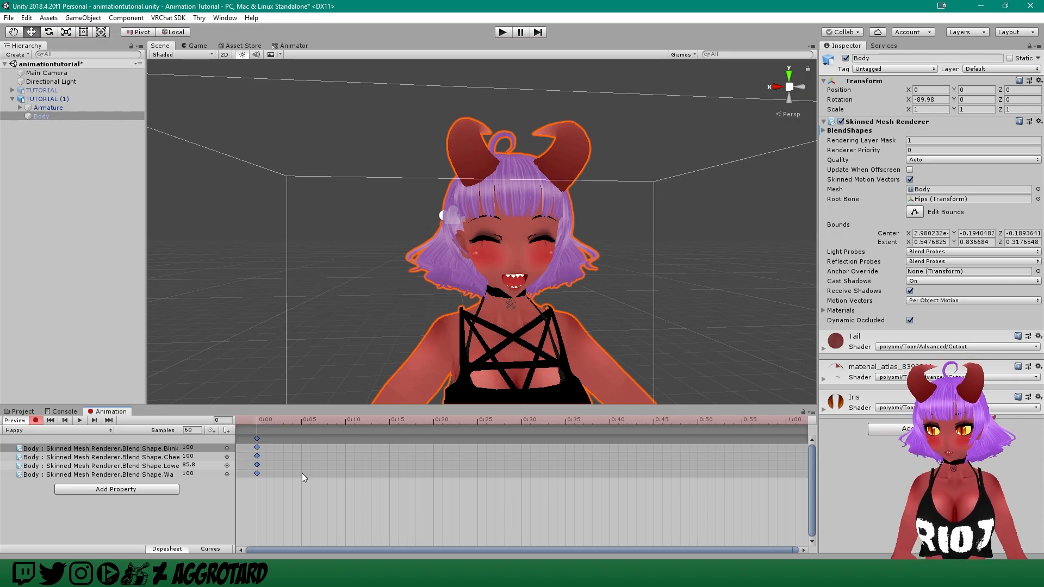
click(263, 419)
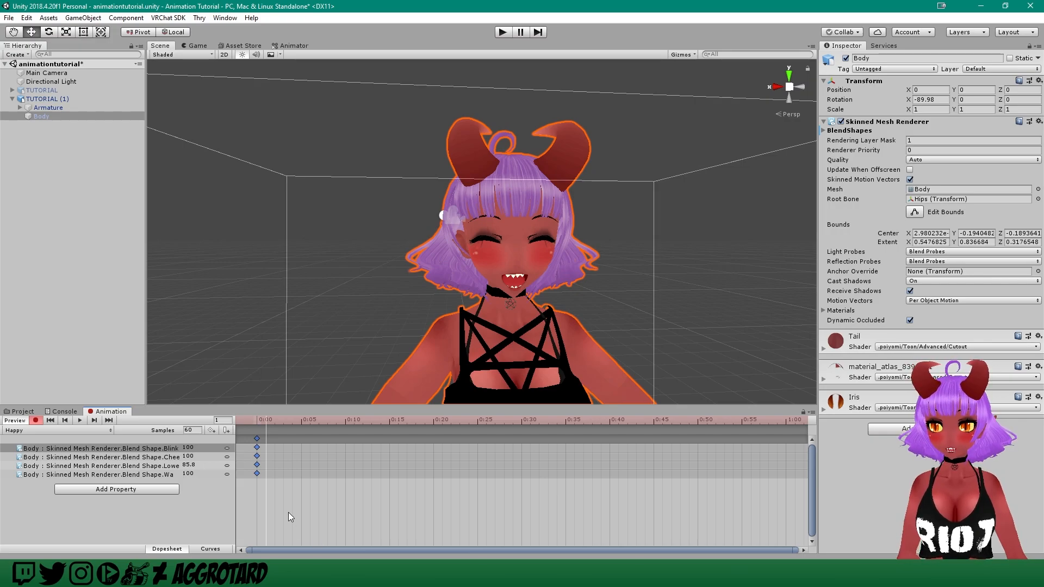
key(k)
click(258, 421)
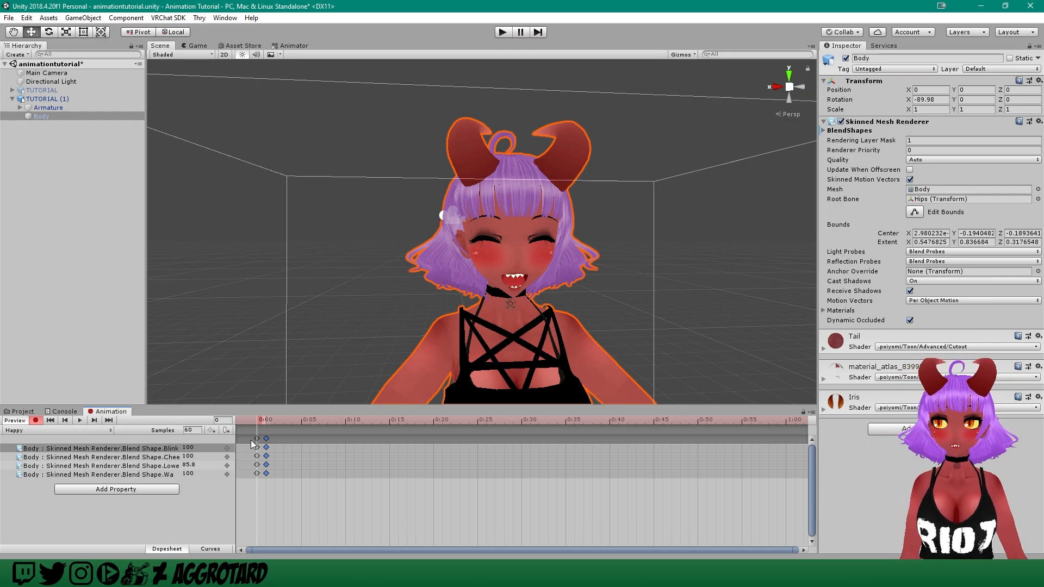
click(35, 420)
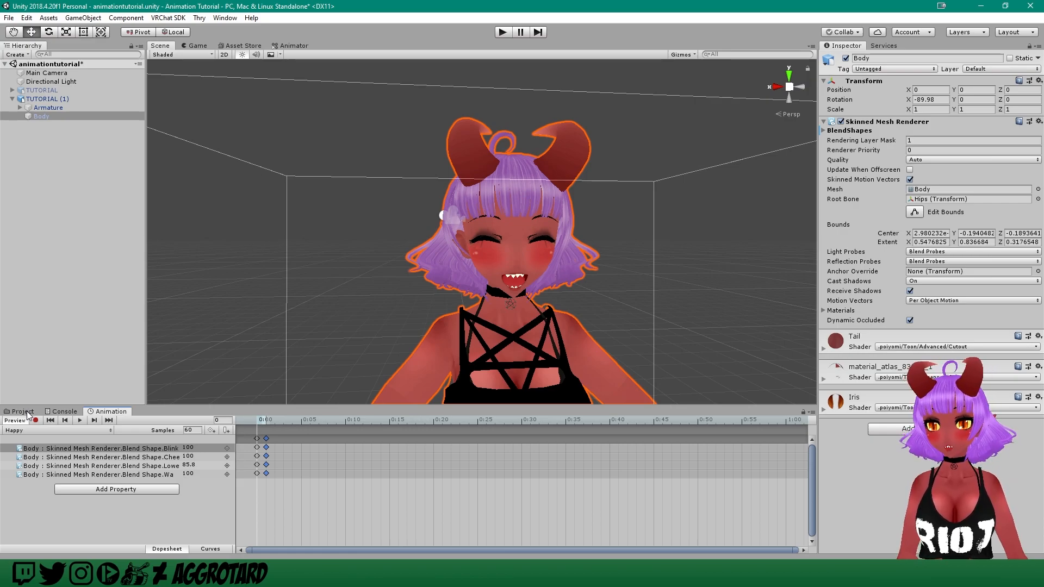
- Create a new animation named Sad in the Avatar/Animations folder
click(28, 415)
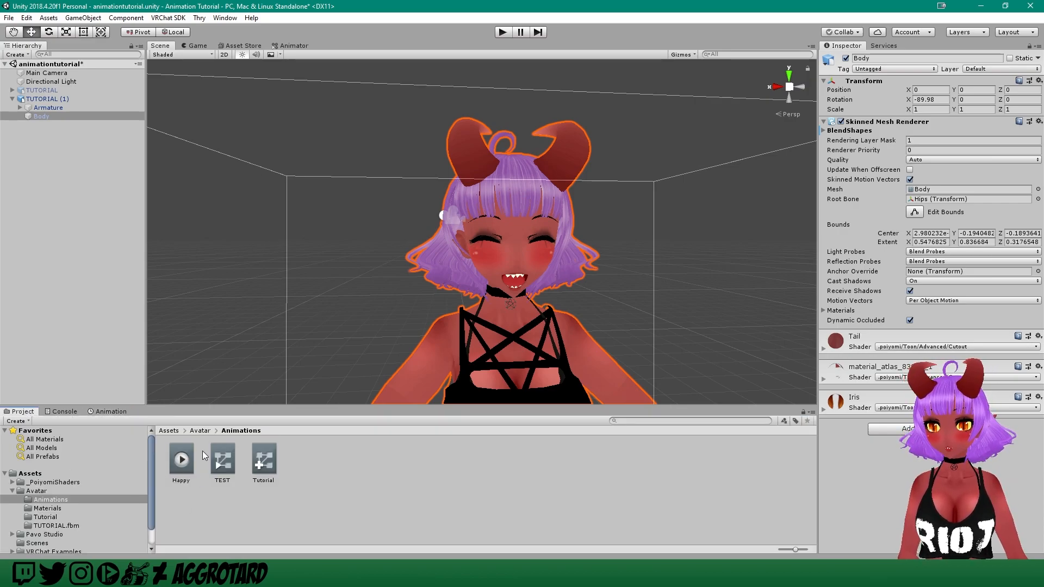
click(313, 467)
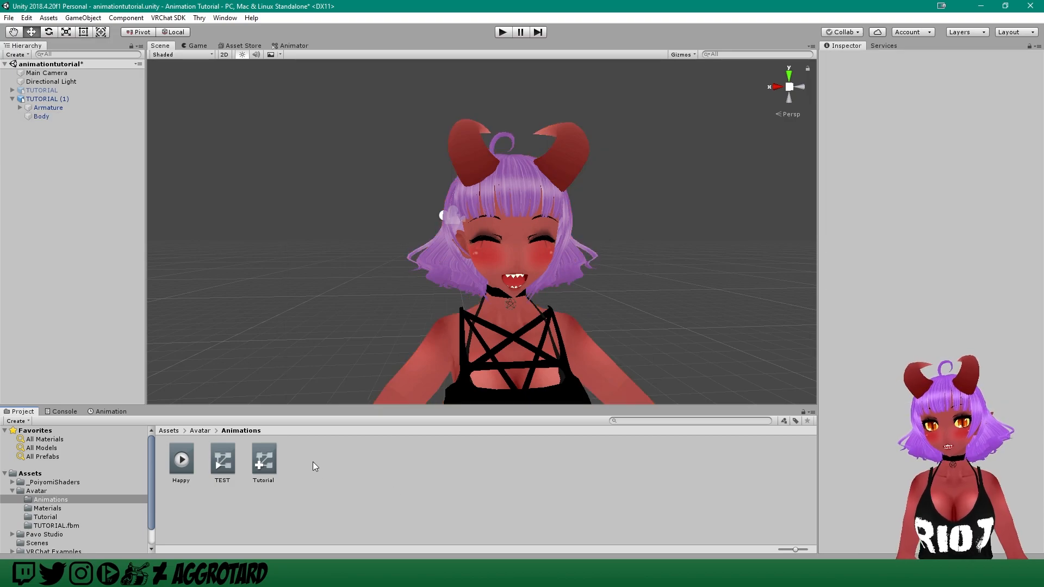
right_click(323, 460)
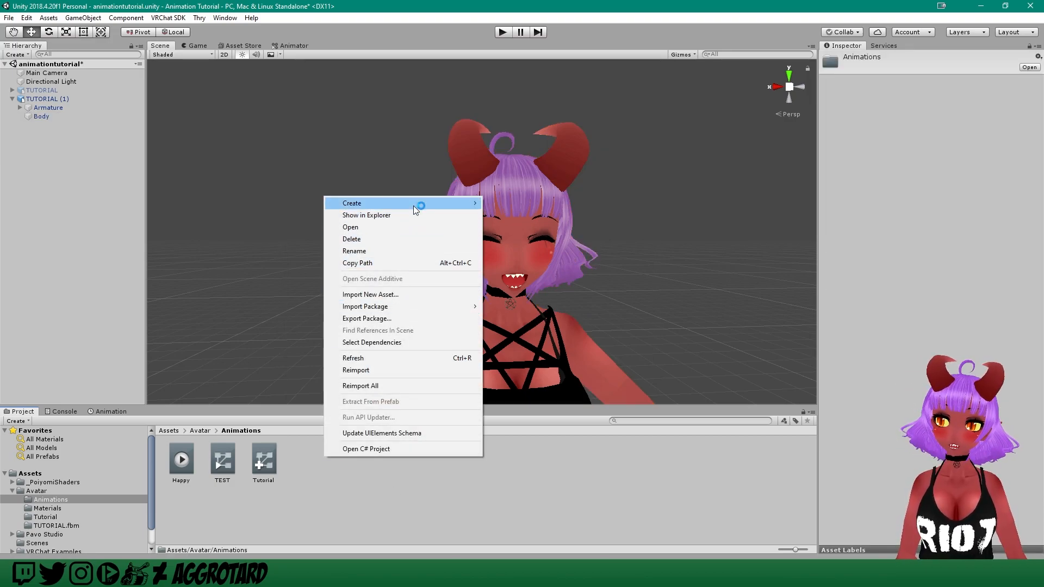
mouse_move(413, 206)
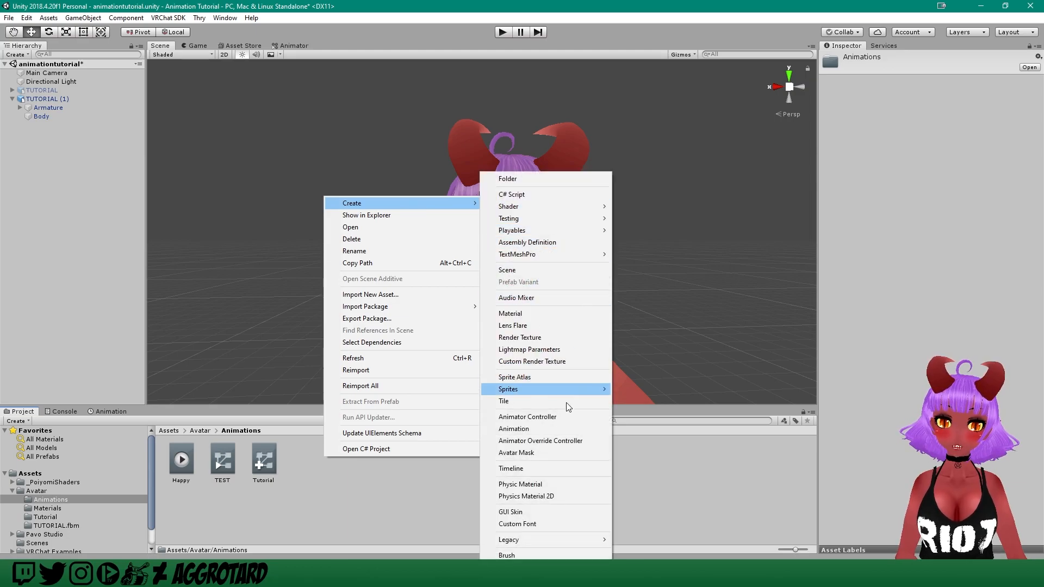
click(555, 429)
text(Sad)
key(Return)
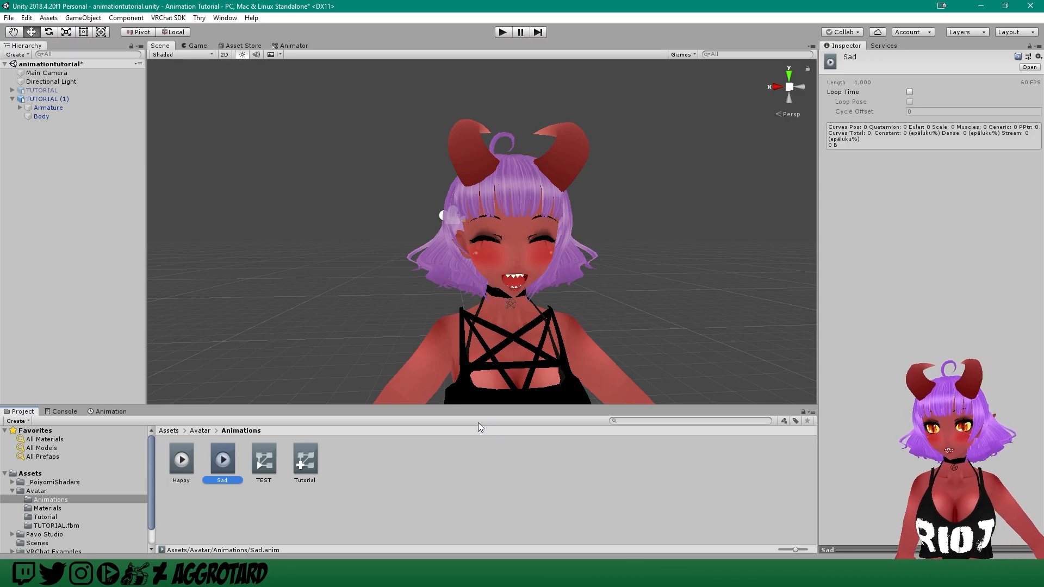
- Replace the Happy state in the TEST animator controller with the Sad animation
click(269, 456)
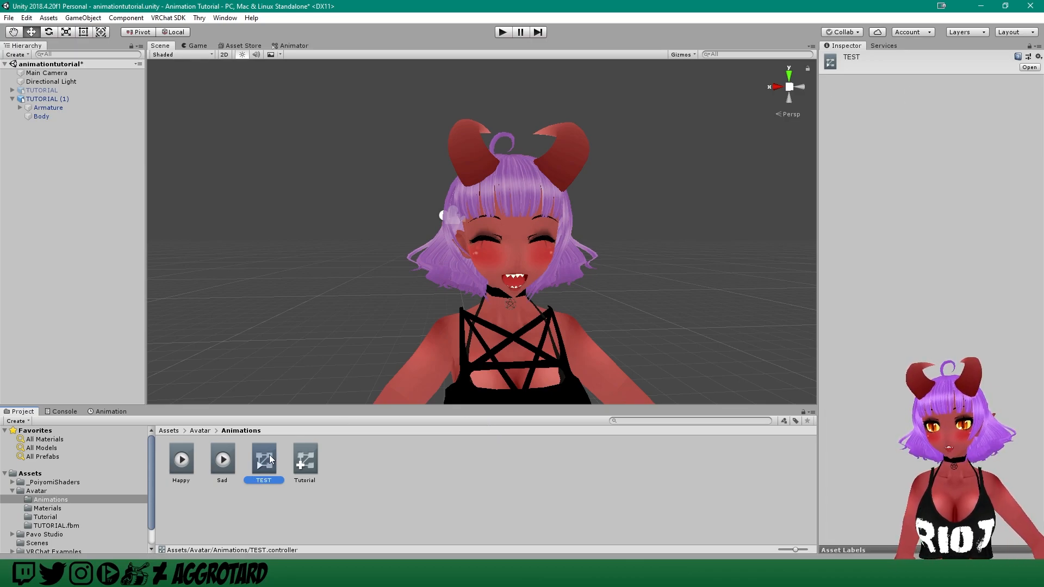
click(299, 44)
click(569, 136)
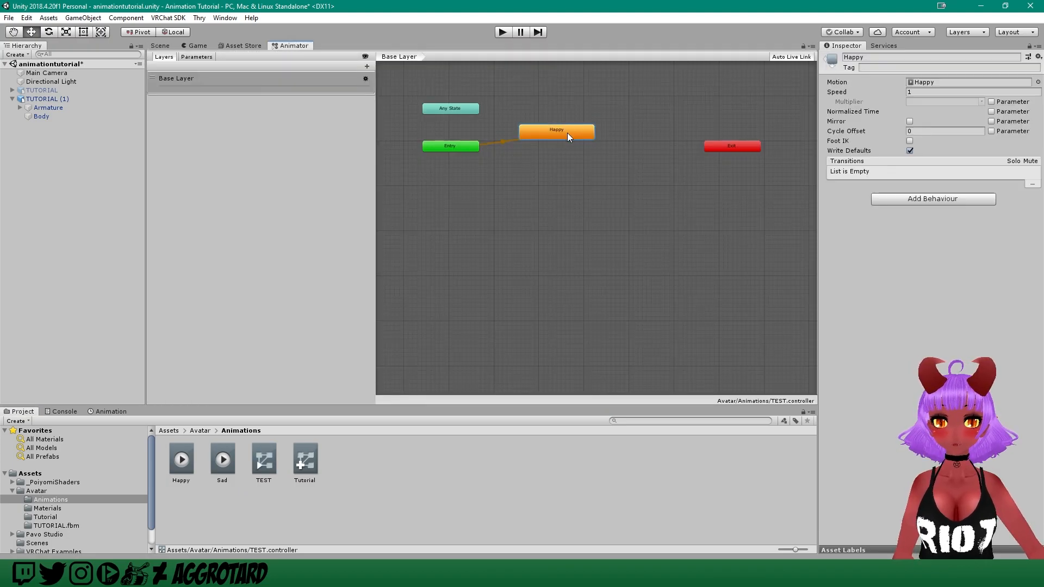
key(Delete)
drag(223, 459, 548, 119)
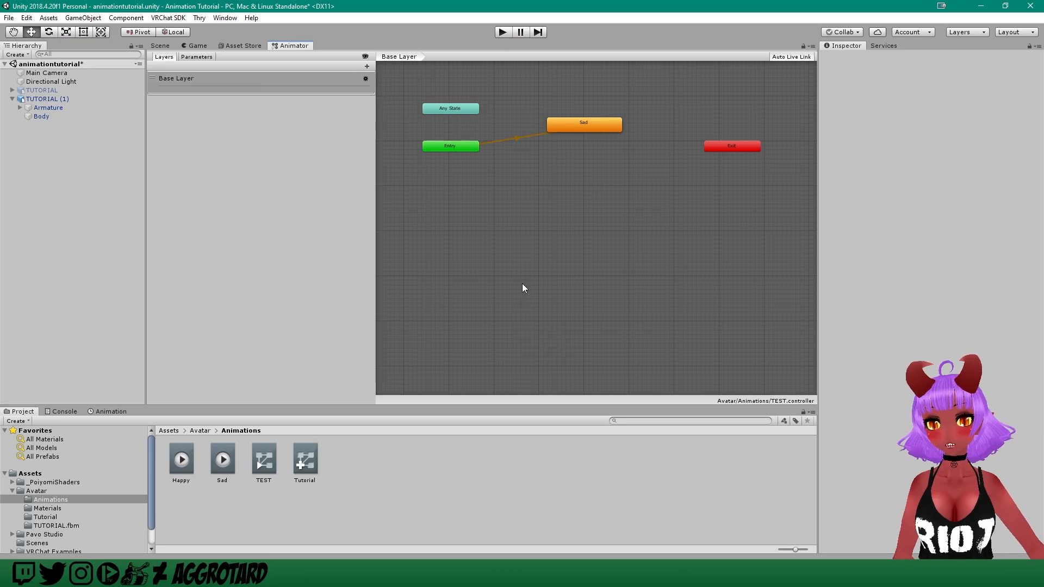
- Select the TUTORIAL (1) avatar in the scene and start recording its Sad animation
click(160, 47)
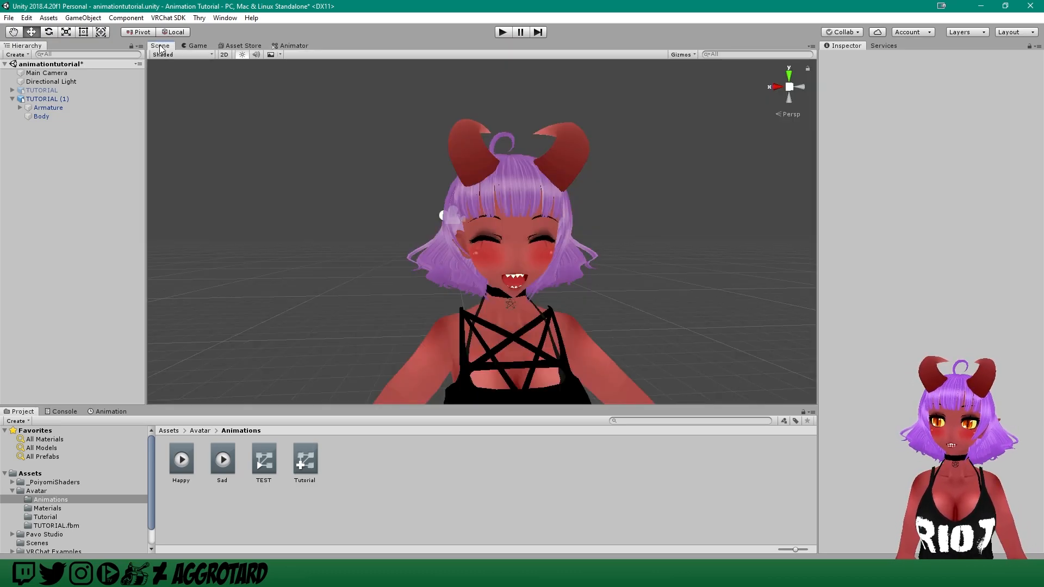
click(111, 412)
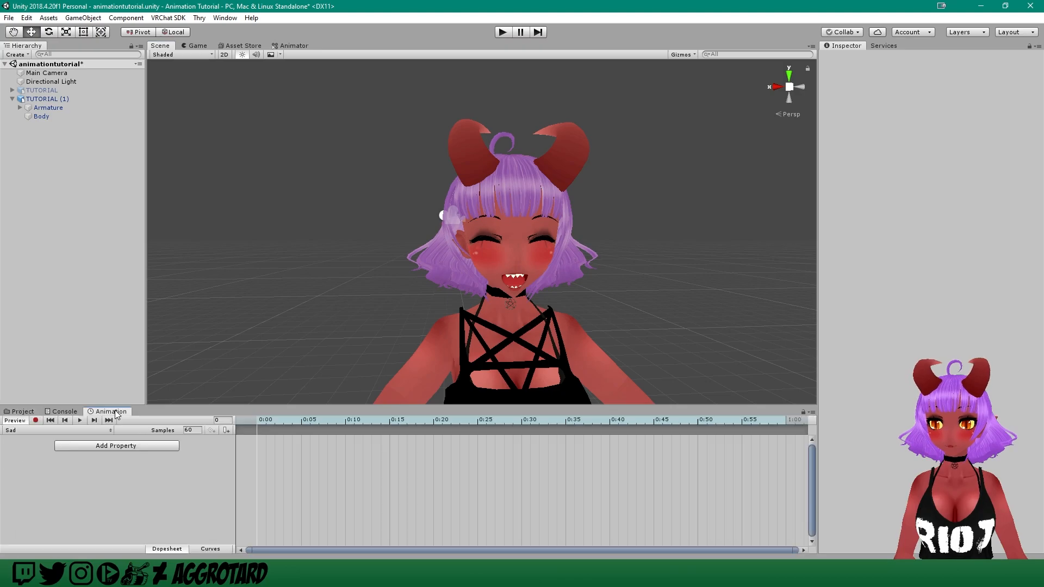
click(158, 472)
click(54, 93)
click(51, 98)
click(16, 420)
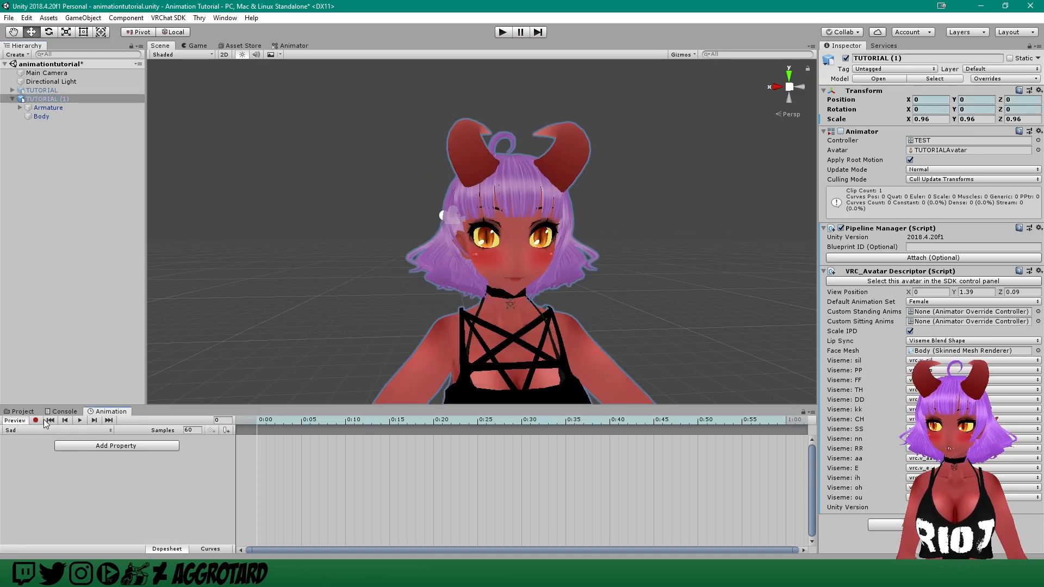
click(36, 420)
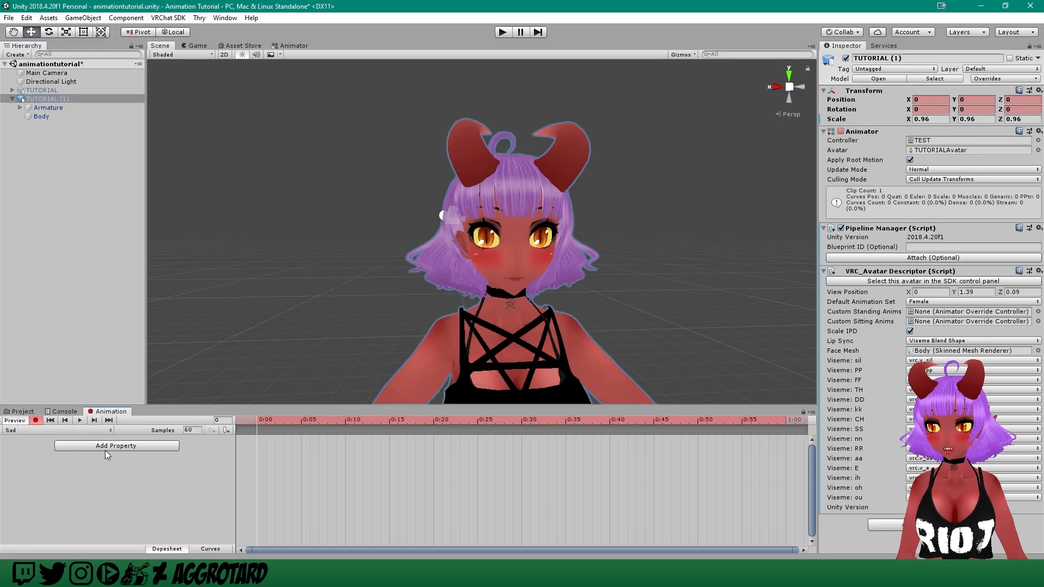
- Add the Body mesh's ▲ blend shape to the Sad animation and set it to 100
click(143, 446)
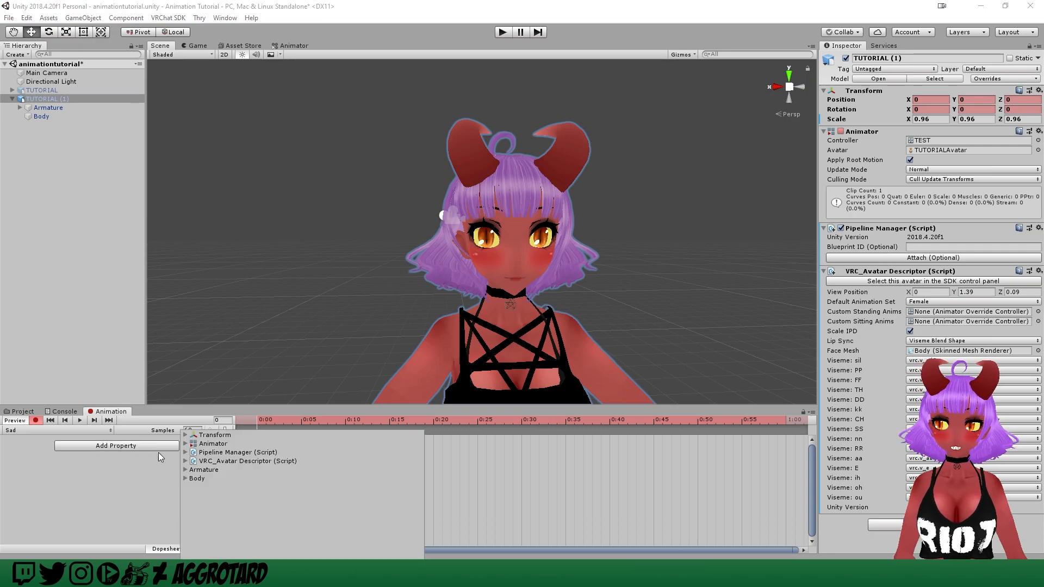
click(185, 479)
click(193, 505)
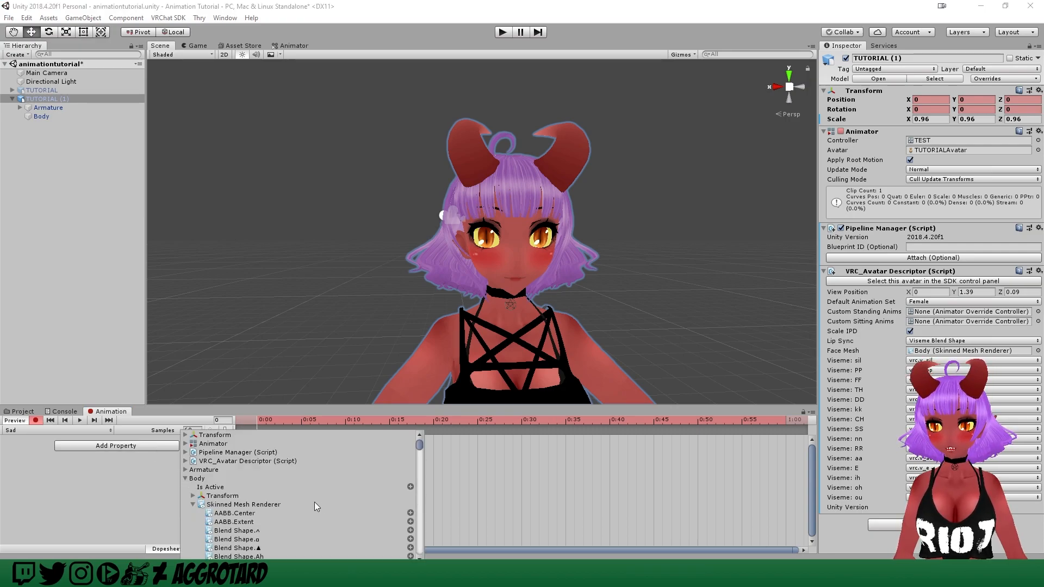
scroll(338, 504, down, 3)
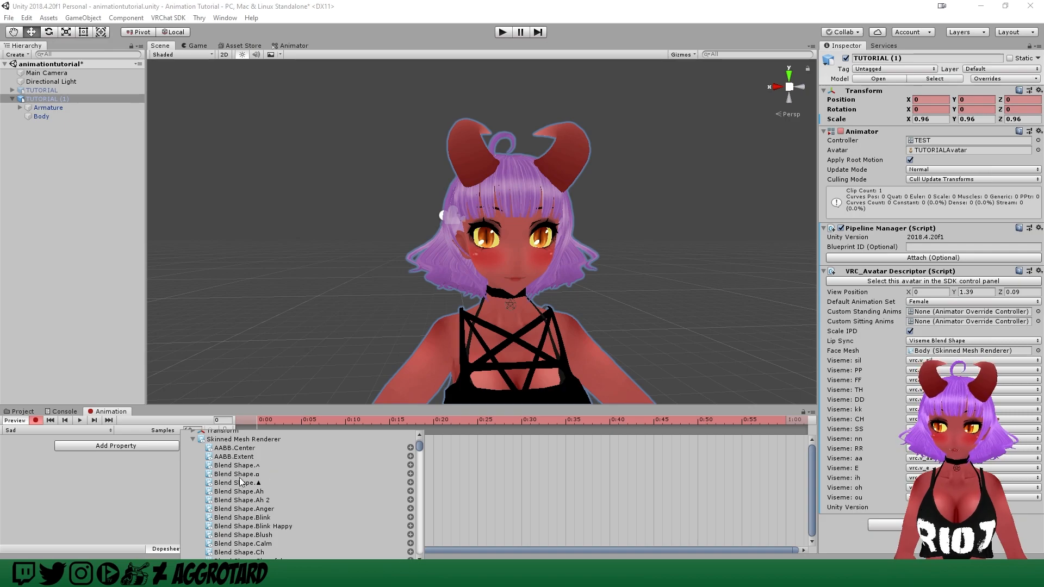
click(231, 483)
click(411, 482)
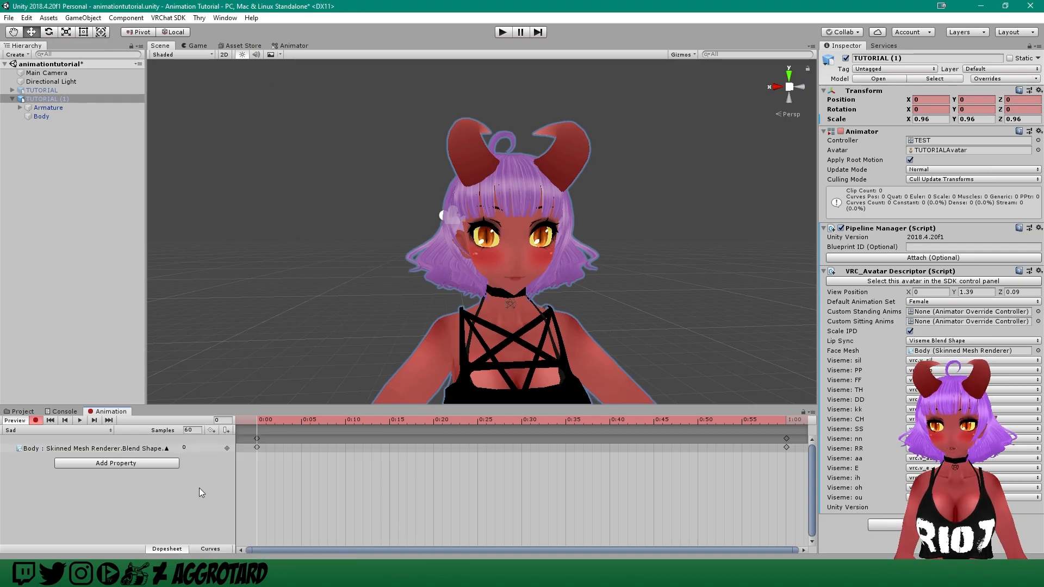
click(195, 447)
text(100)
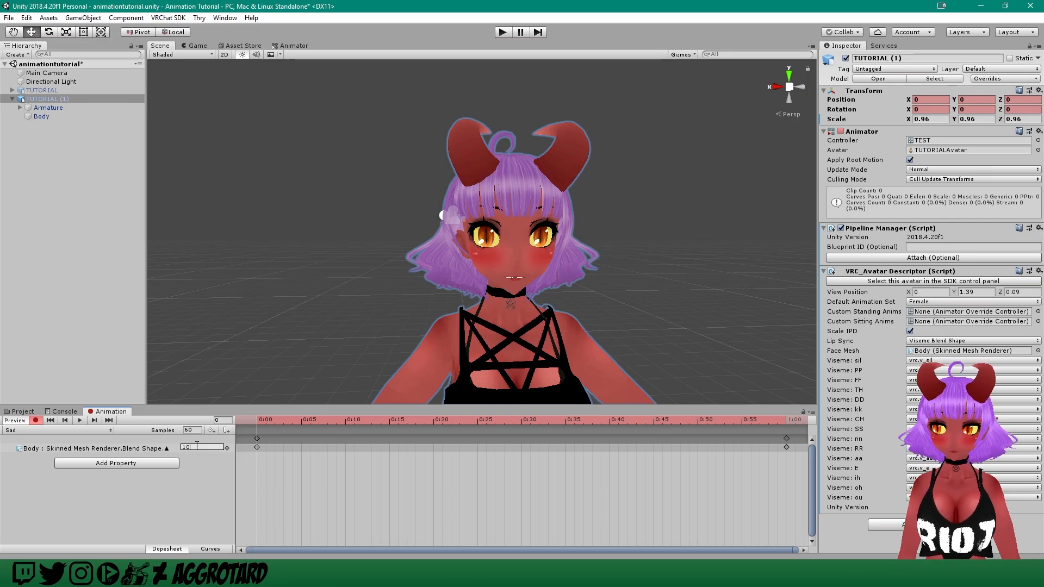
key(Return)
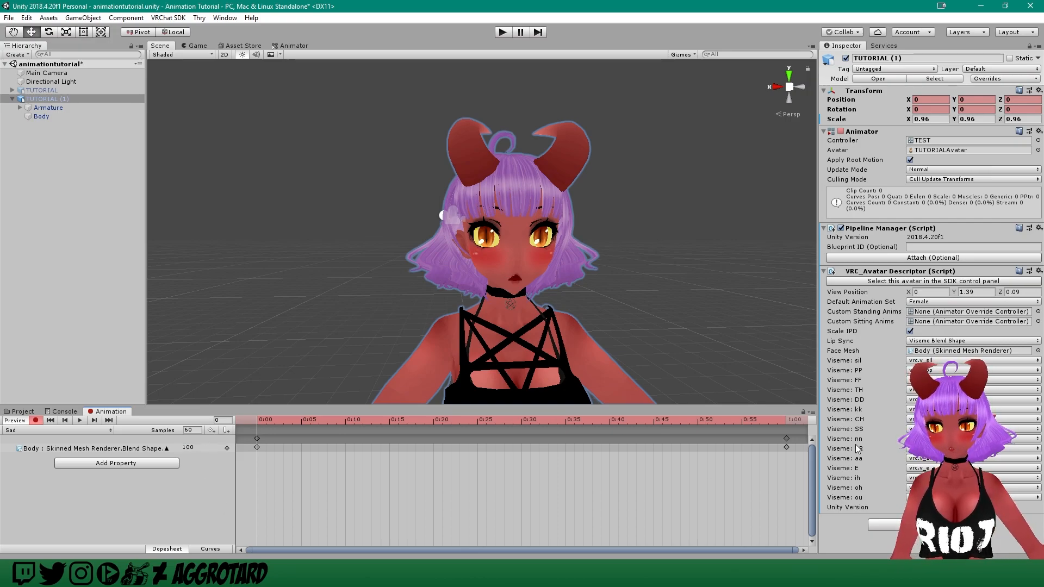
- Delete the ▲ blend shape's keyframe at 1:00, keeping only the one at 0:00
click(786, 441)
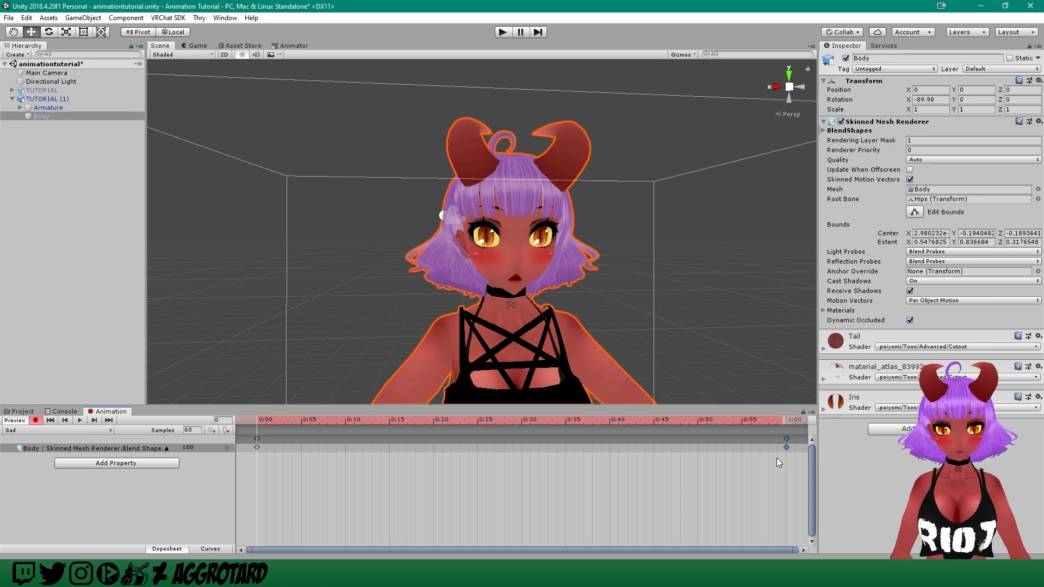
key(Delete)
click(257, 438)
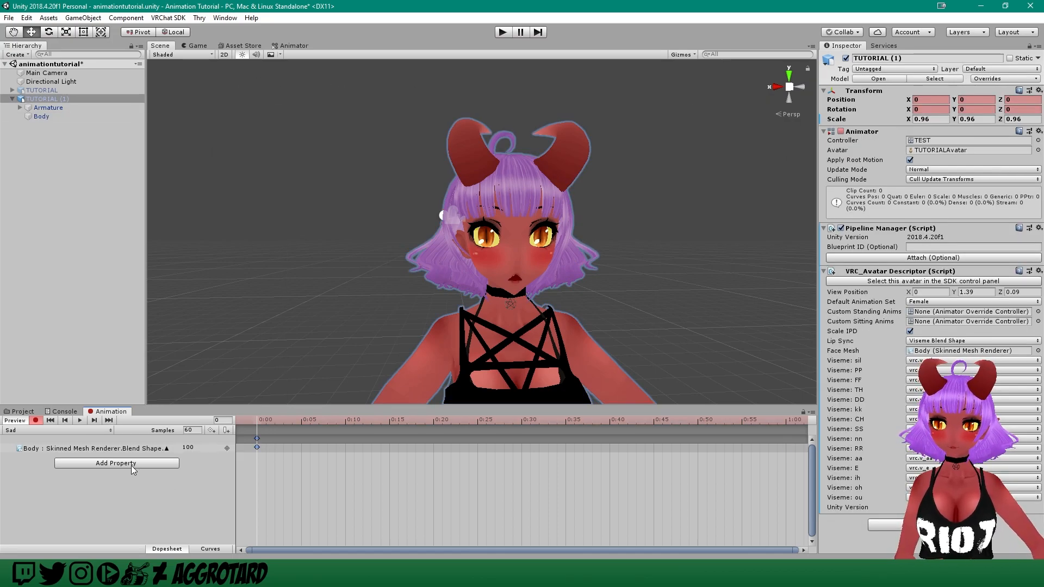
- Add the Body mesh's Hachu Eye blend shape to the Sad animation and set it to 100
click(132, 466)
click(185, 478)
click(193, 505)
scroll(337, 512, down, 5)
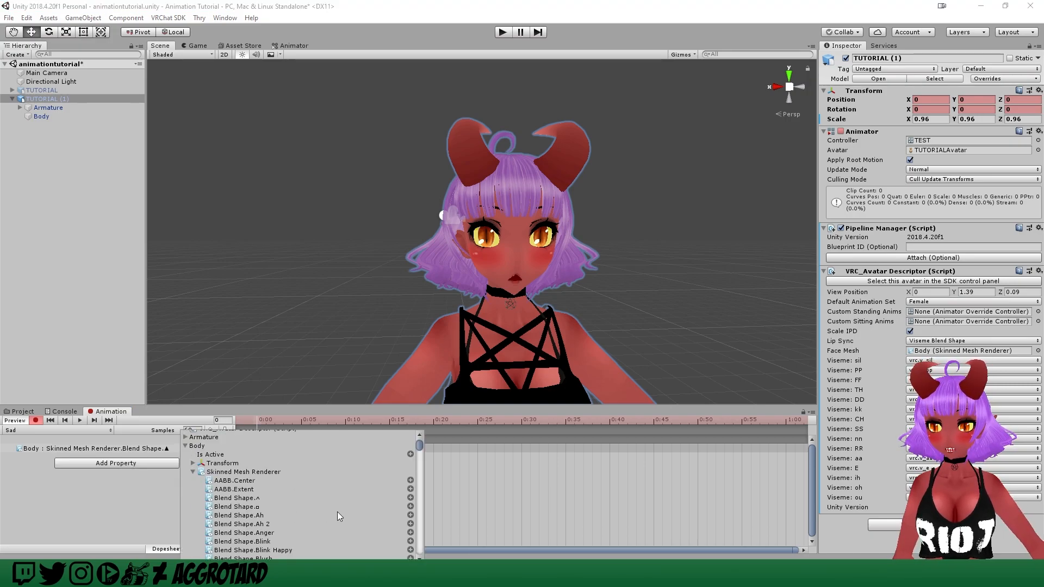
scroll(334, 511, down, 3)
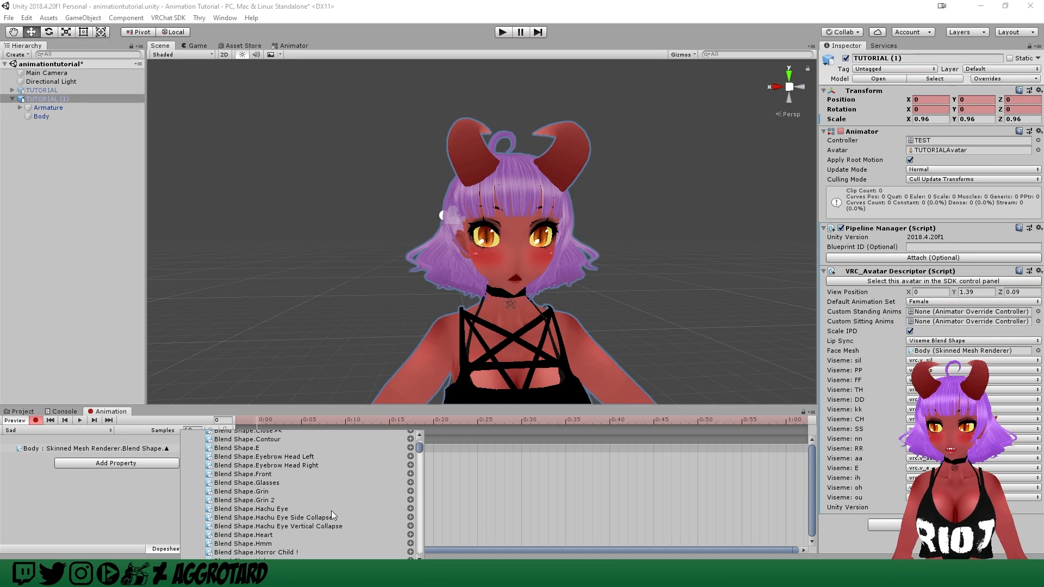
click(289, 510)
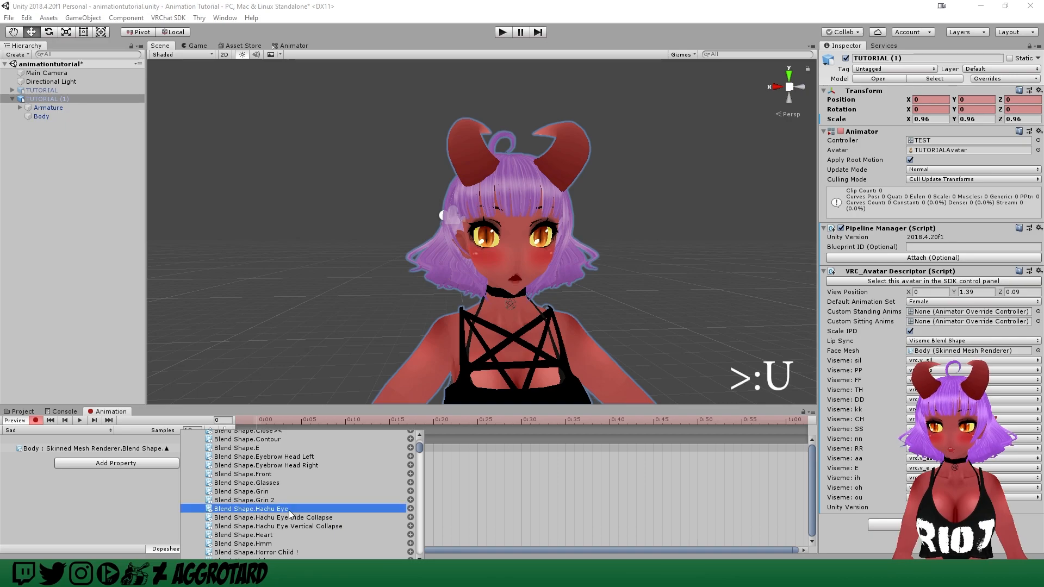
click(410, 509)
click(197, 456)
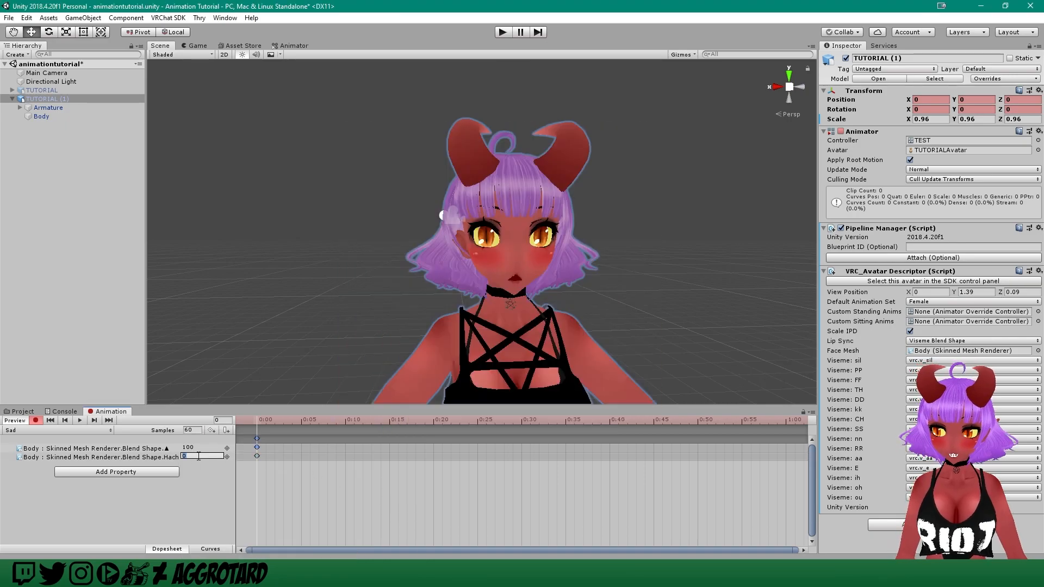
text(100)
key(Return)
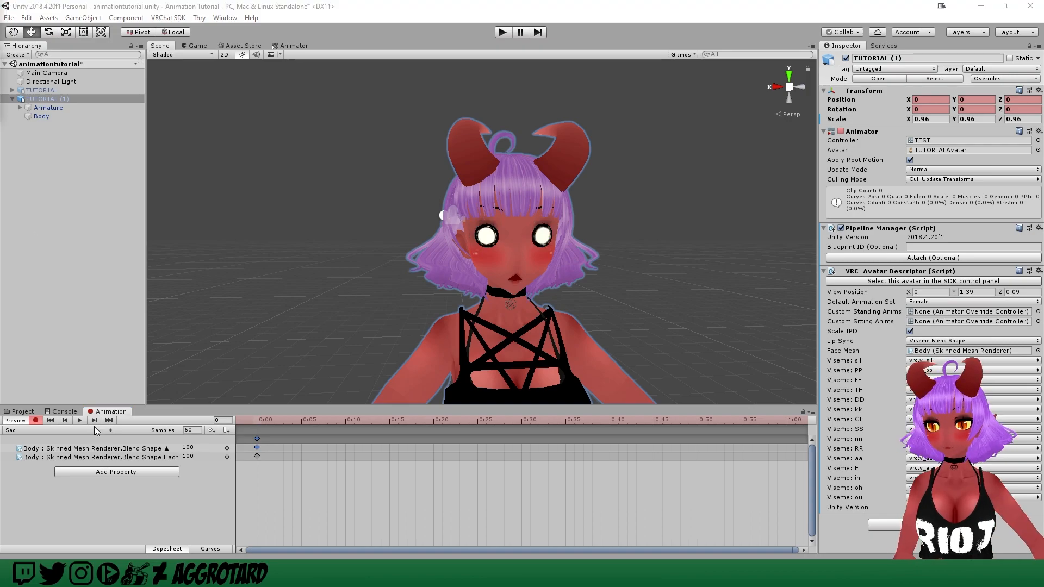
- Add the Body mesh's Sadness blend shape to the Sad animation and set it to 100
click(142, 475)
click(185, 478)
click(193, 506)
scroll(334, 515, down, 5)
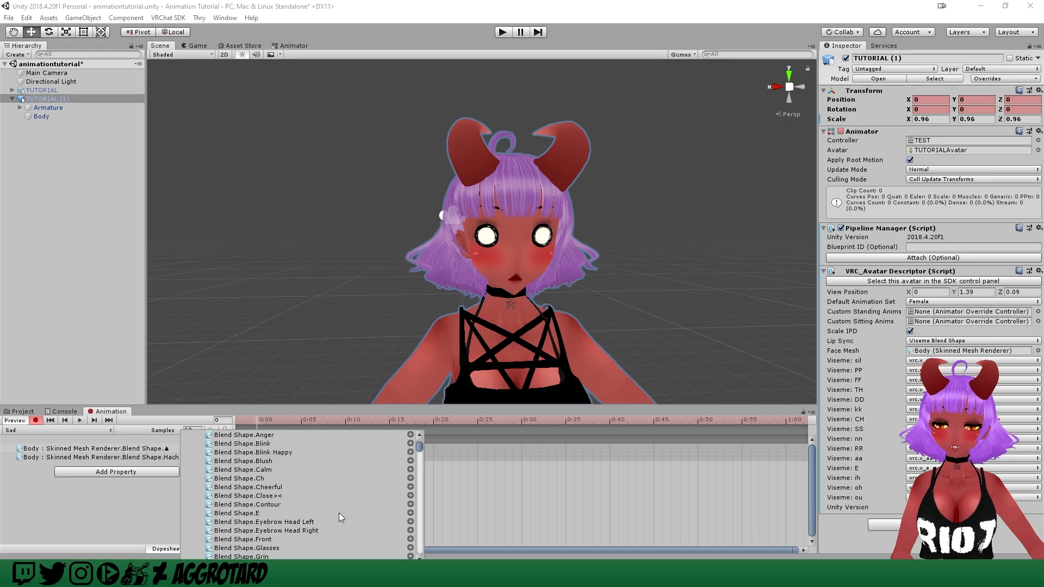
scroll(342, 516, down, 2)
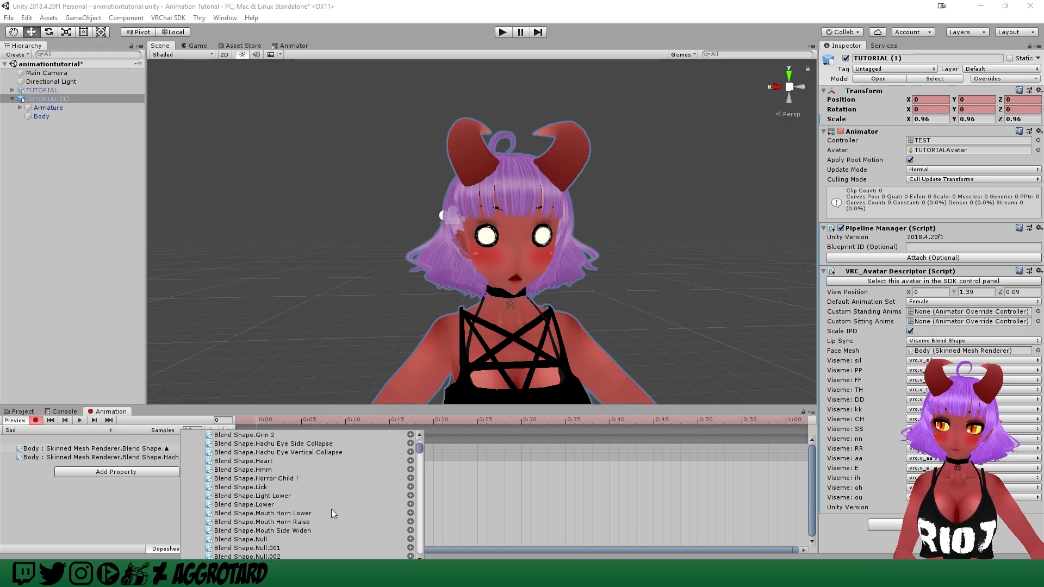
scroll(311, 502, down, 8)
scroll(311, 501, down, 6)
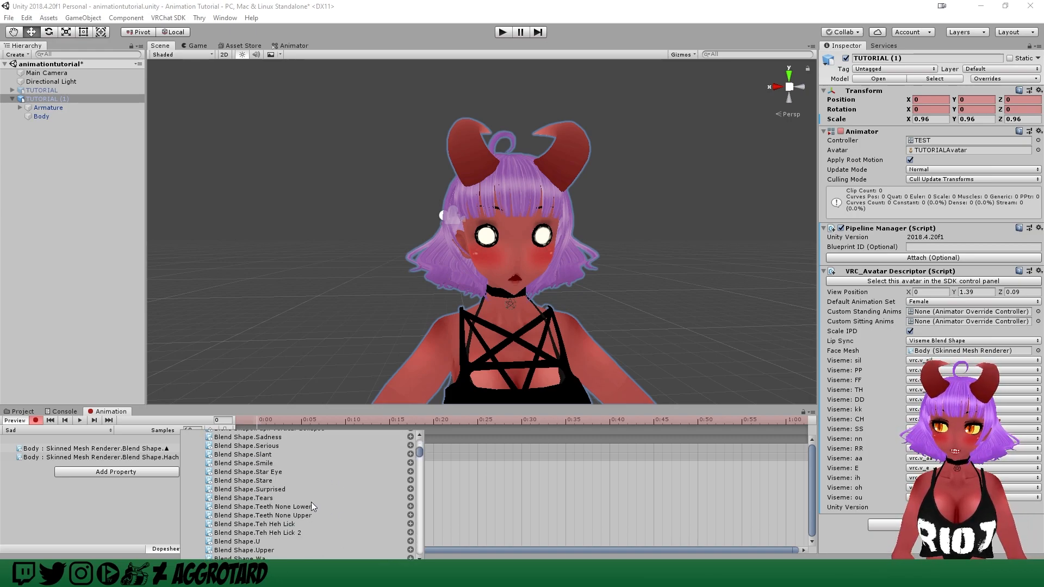
click(270, 438)
click(411, 438)
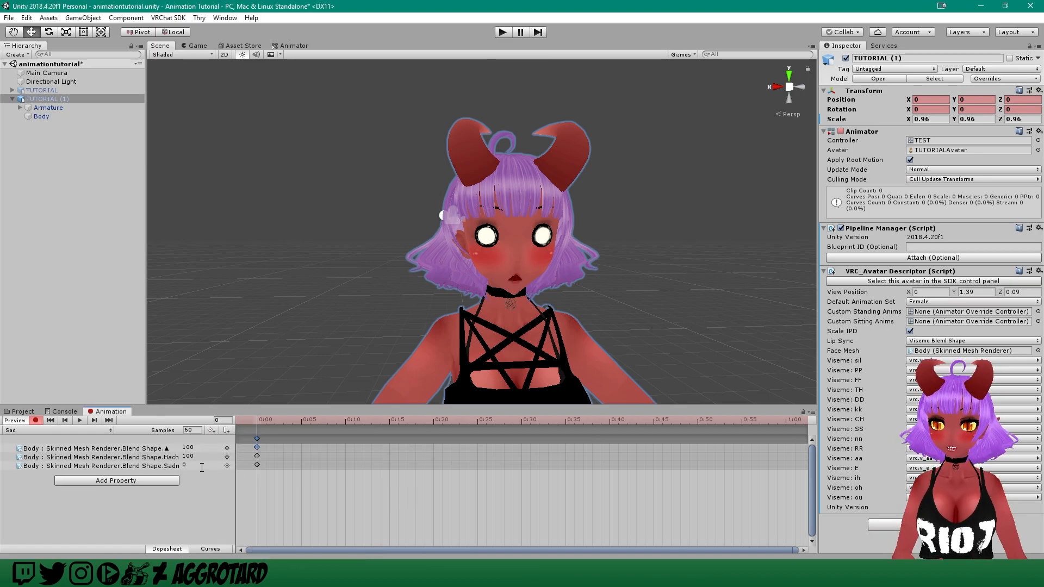
click(185, 466)
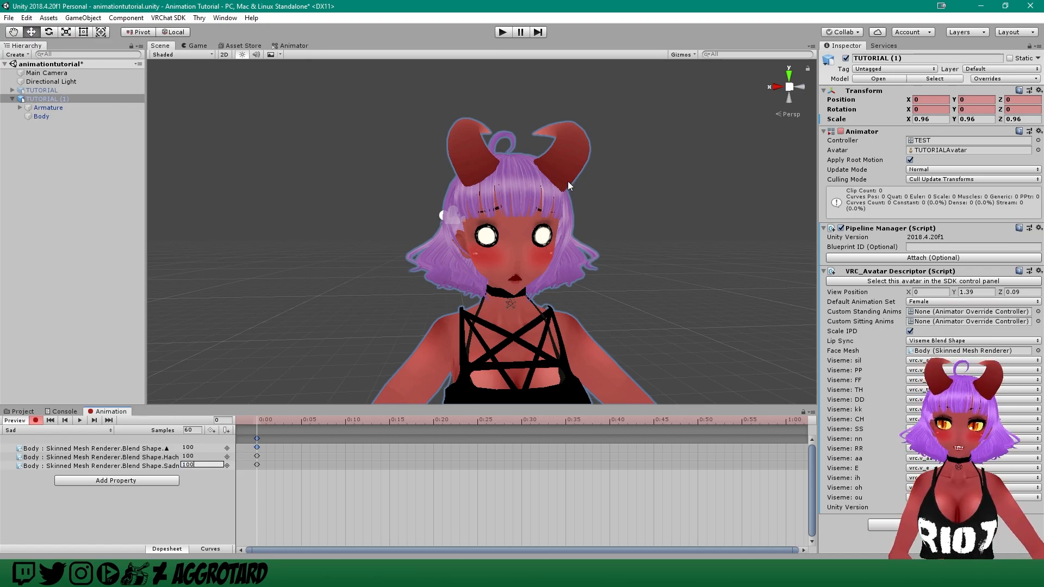
click(178, 507)
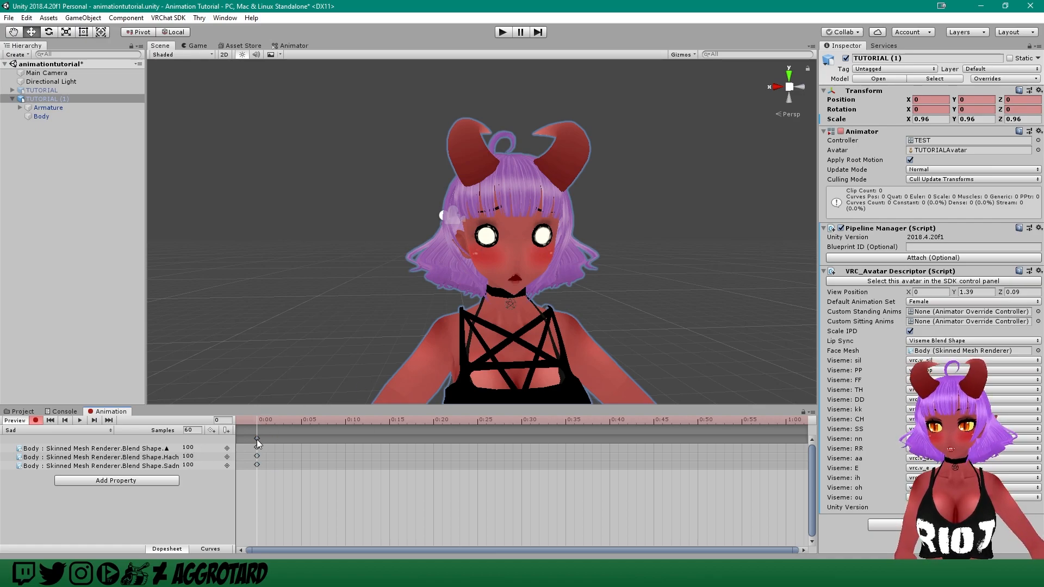
- Duplicate the 0:00 keyframes of all three blend shapes at frame 1 and stop recording the Sad animation
click(256, 439)
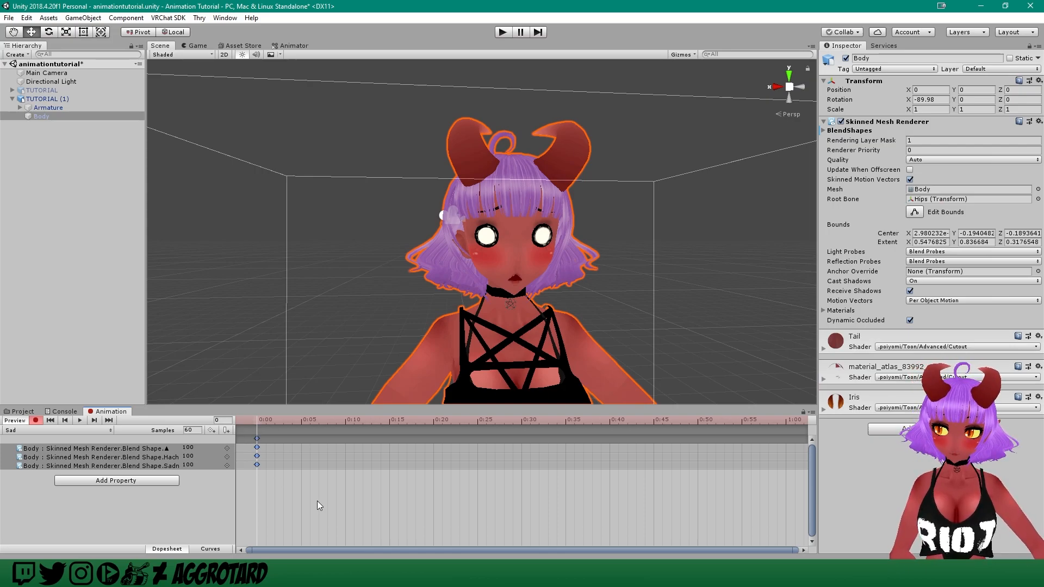
click(229, 419)
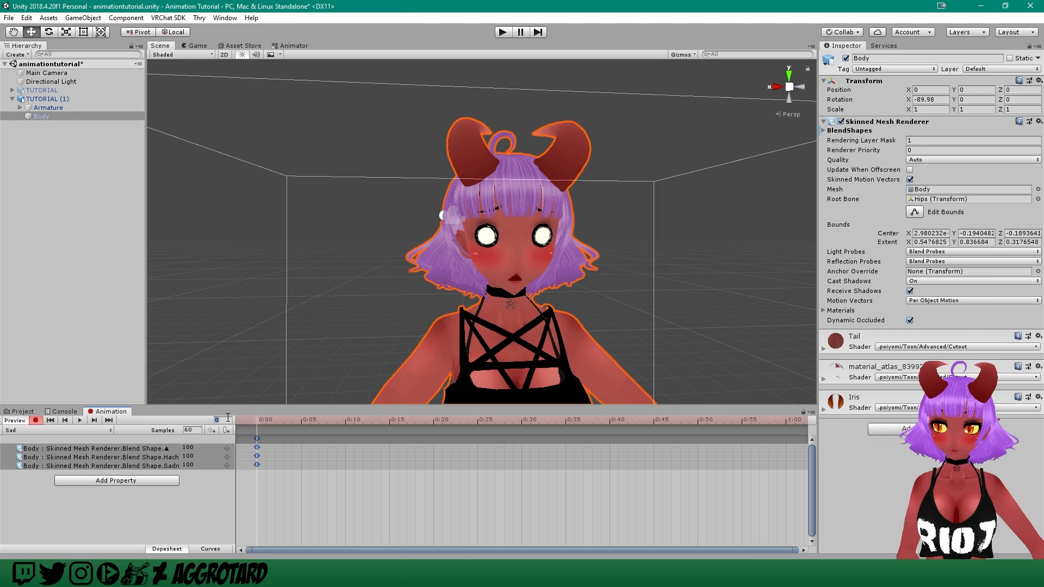
text(1)
click(325, 498)
key(ctrl+v)
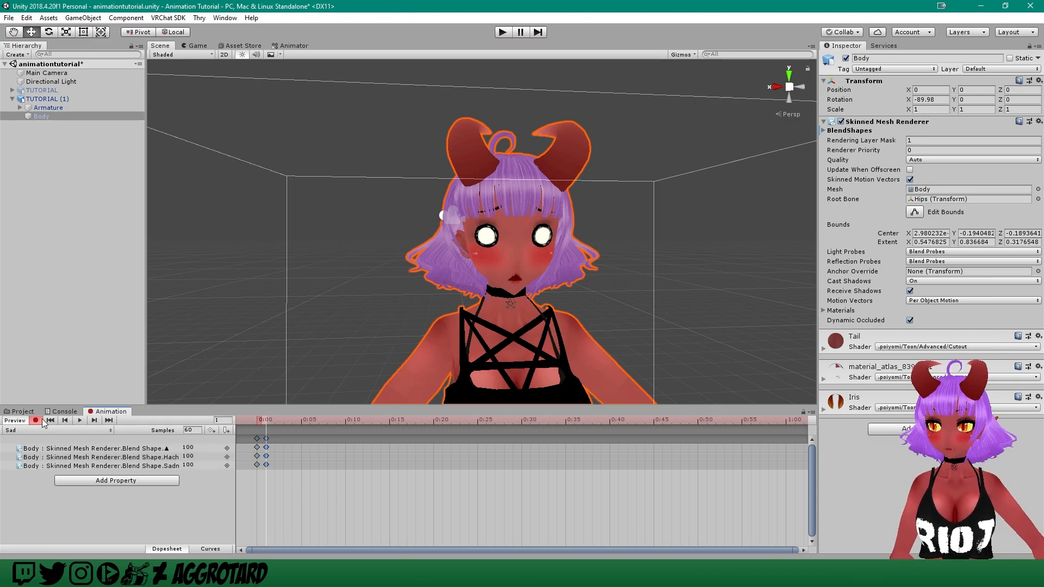
click(39, 421)
key(comma)
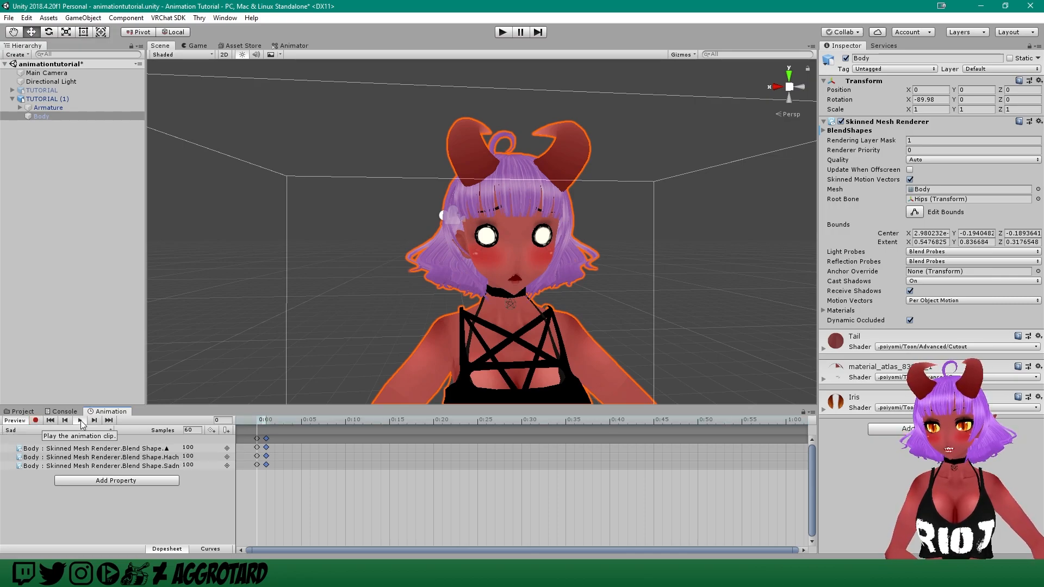
- Select the TUTORIAL (1) avatar again and turn off the preview of its Sad animation
click(22, 412)
click(416, 470)
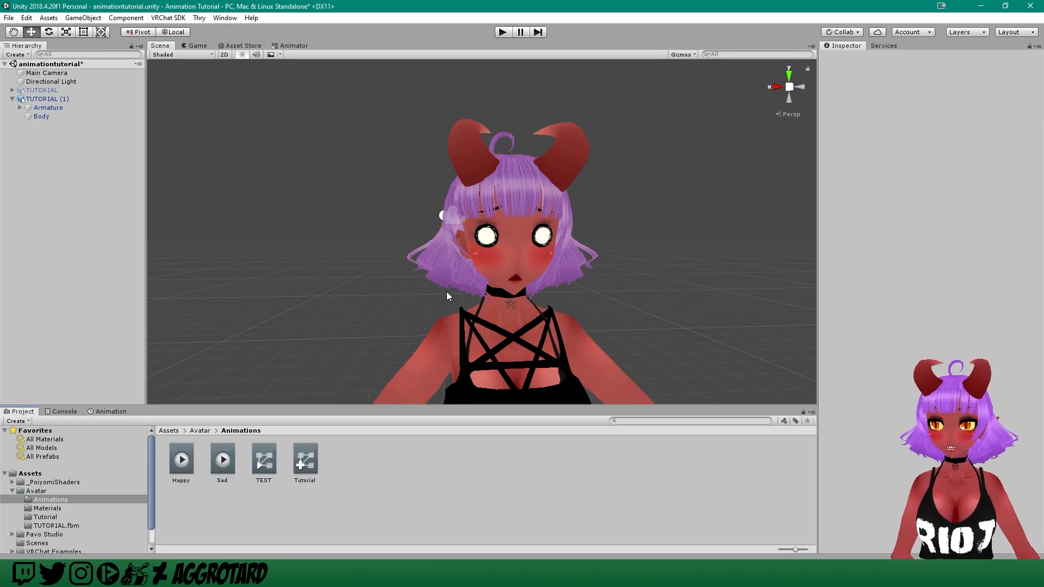
scroll(446, 292, down, 3)
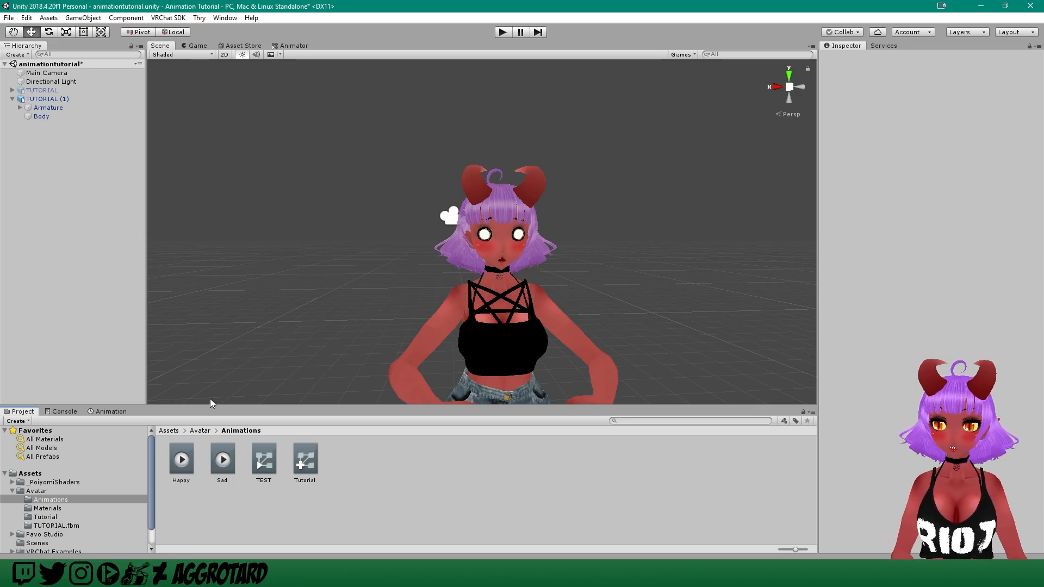
click(47, 90)
click(49, 99)
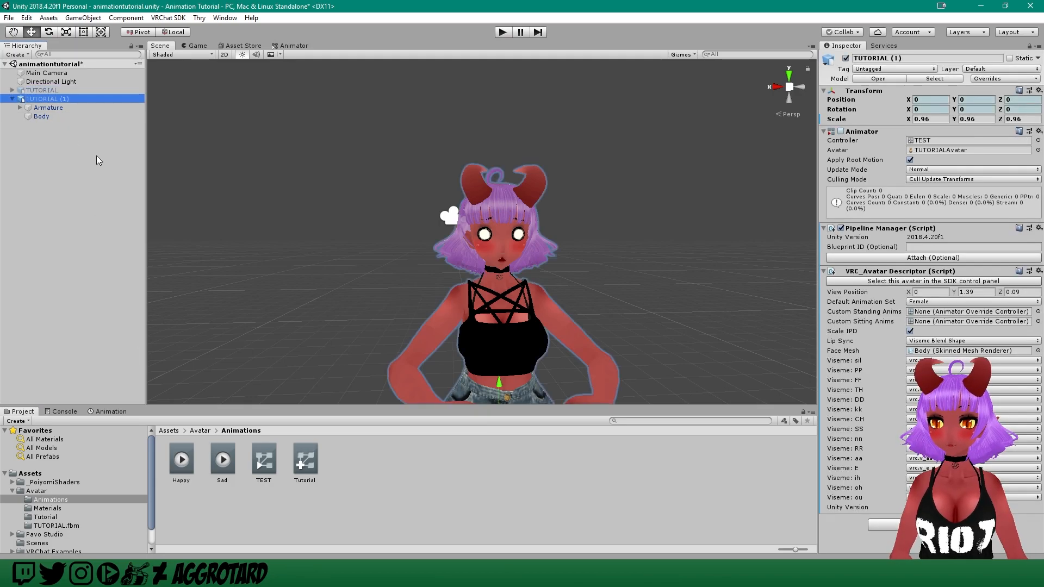
click(108, 412)
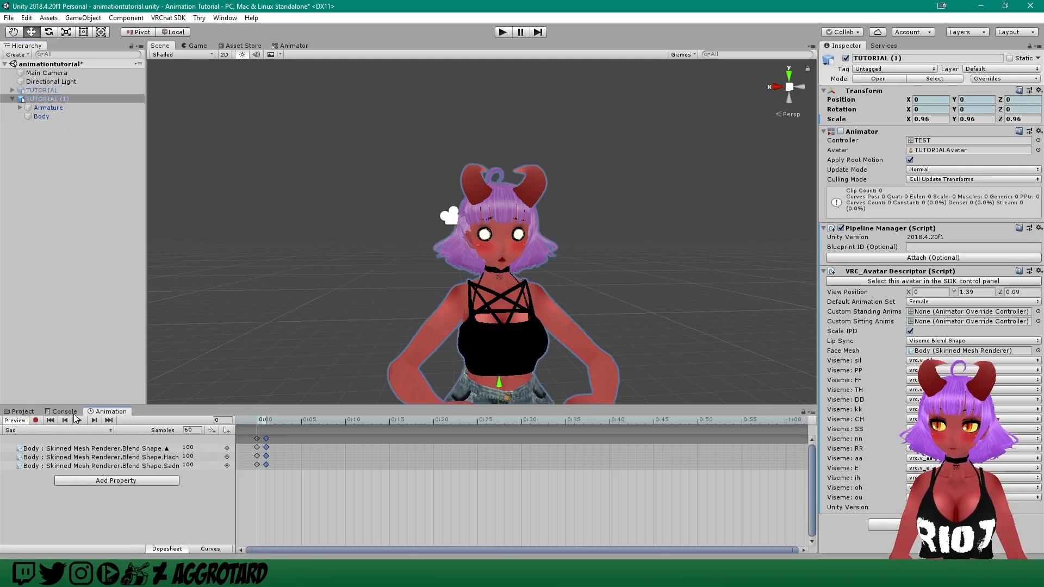
click(15, 421)
click(18, 423)
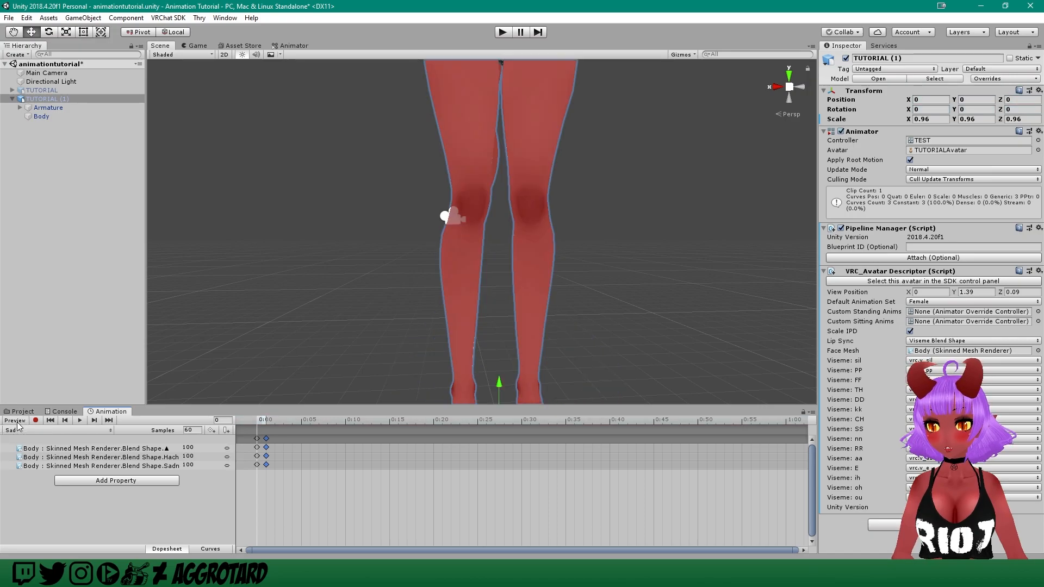
- Preview the Sad animation on the TUTORIAL (1) avatar and inspect the TEST controller's state graph
click(18, 423)
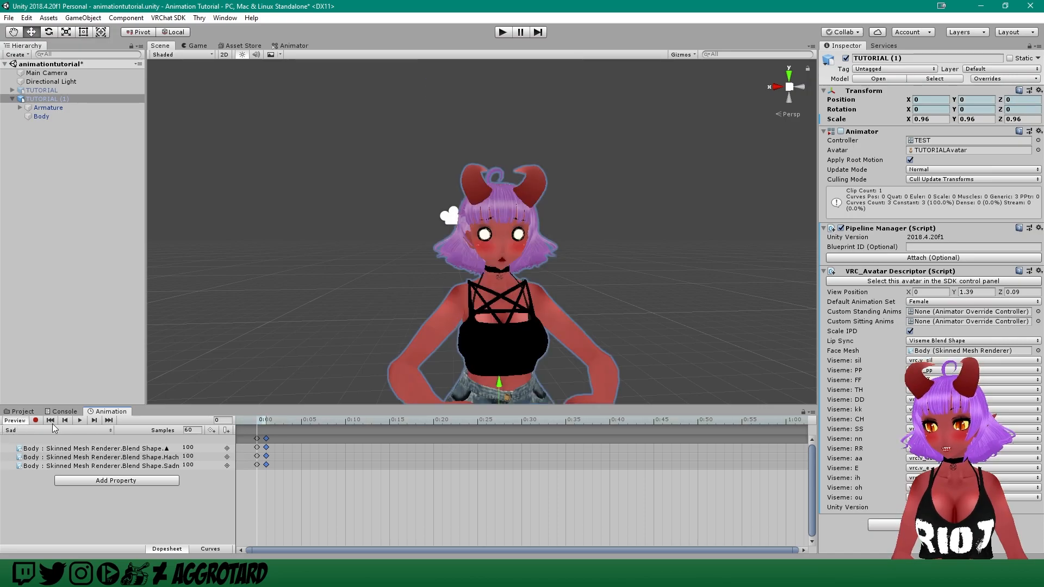
click(20, 412)
click(263, 461)
click(292, 45)
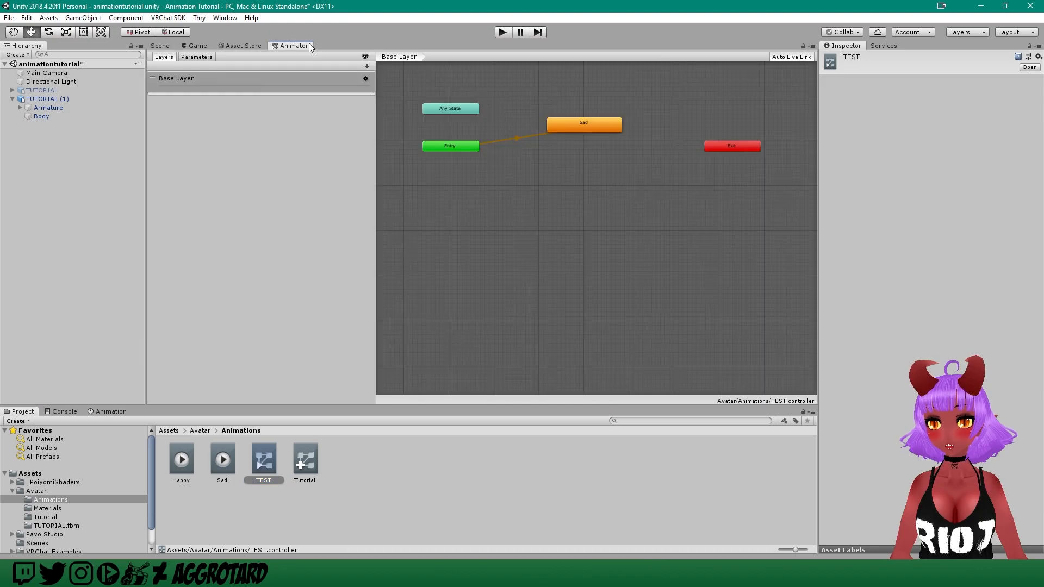
click(160, 45)
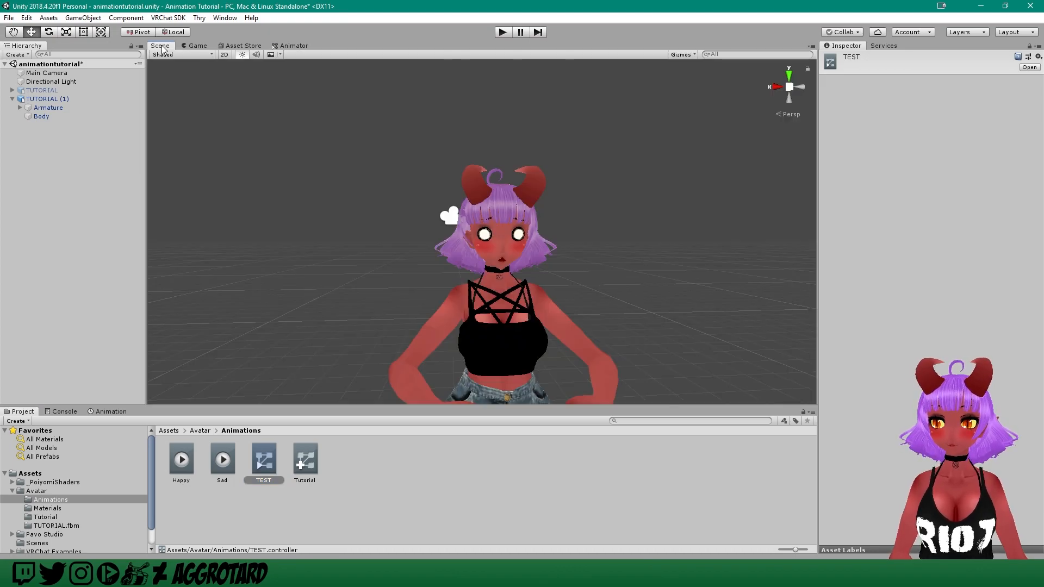
- Turn off the Sad animation preview and return to the project's Animations folder
click(106, 412)
click(30, 422)
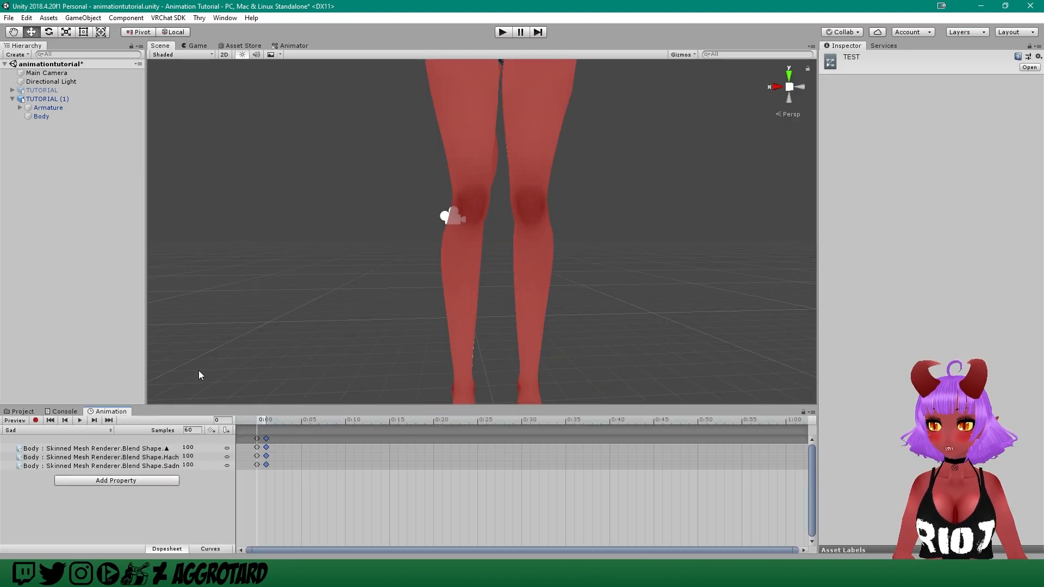
scroll(546, 135, down, 5)
scroll(526, 264, up, 5)
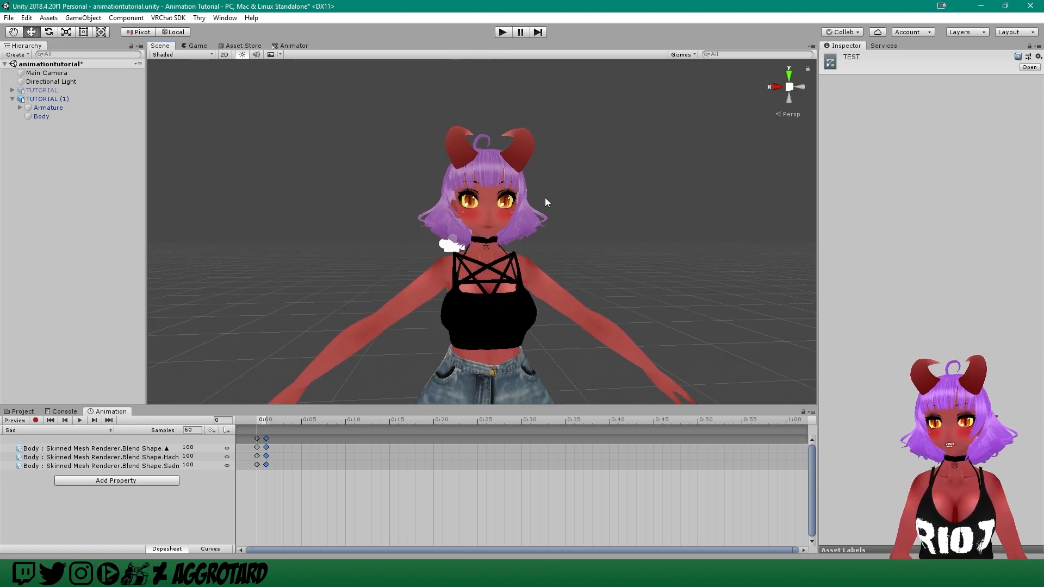
click(21, 413)
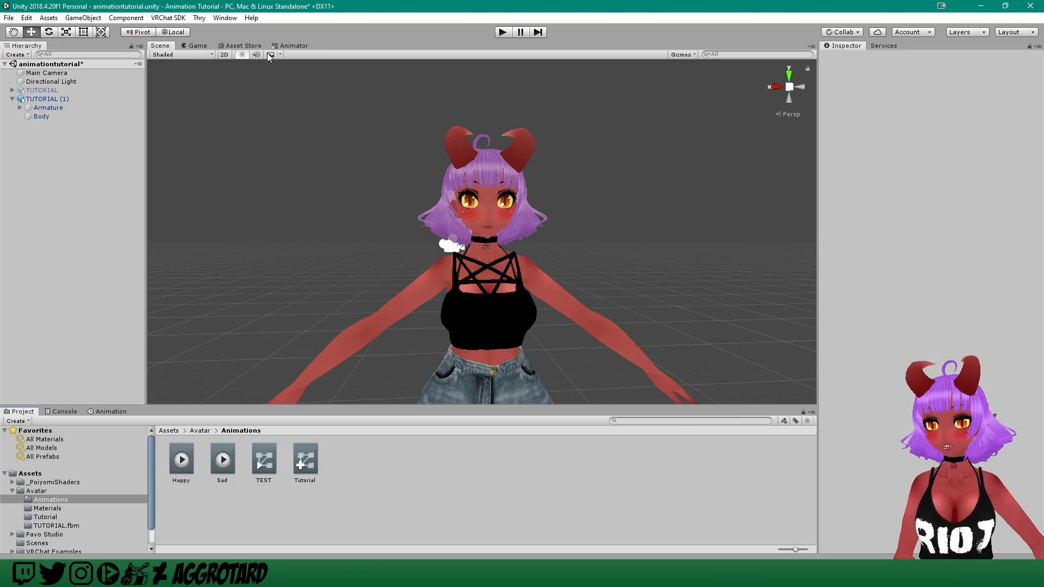
- Search the Asset Store for "muscle animaton editor" using the recent search and look over the results
click(239, 46)
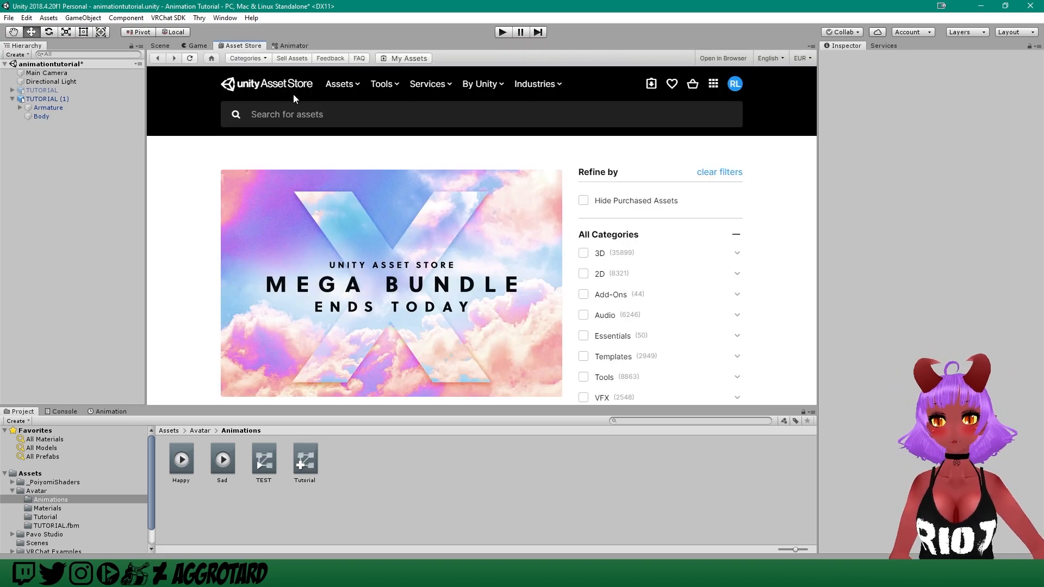
click(298, 116)
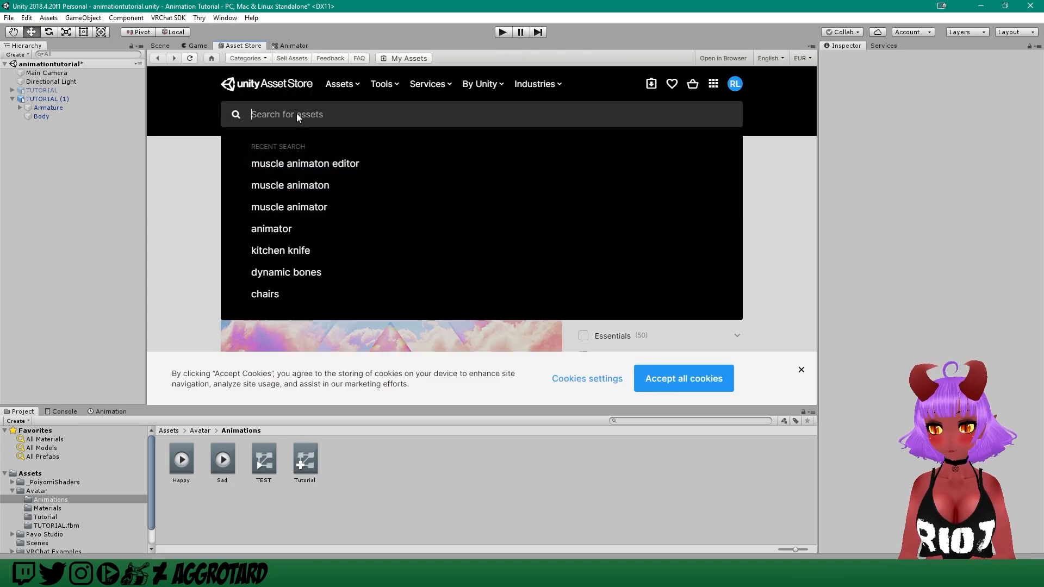
click(337, 166)
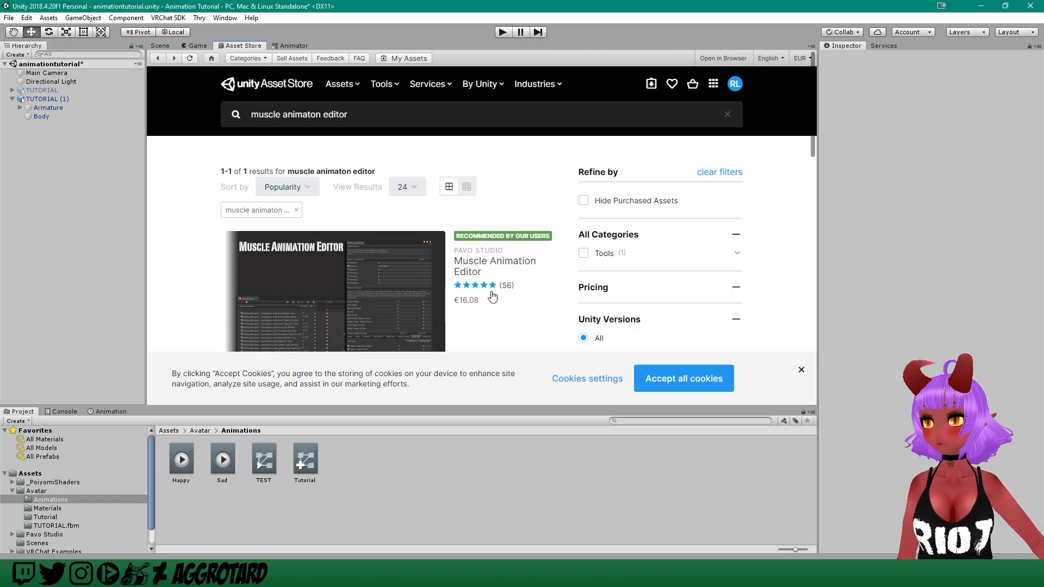
scroll(432, 280, down, 1)
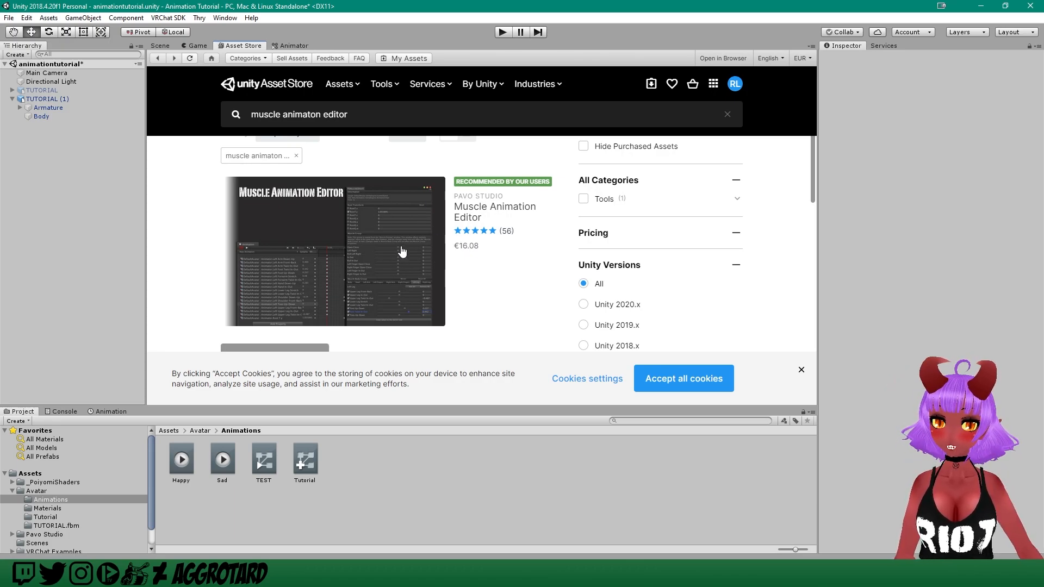
scroll(422, 226, down, 1)
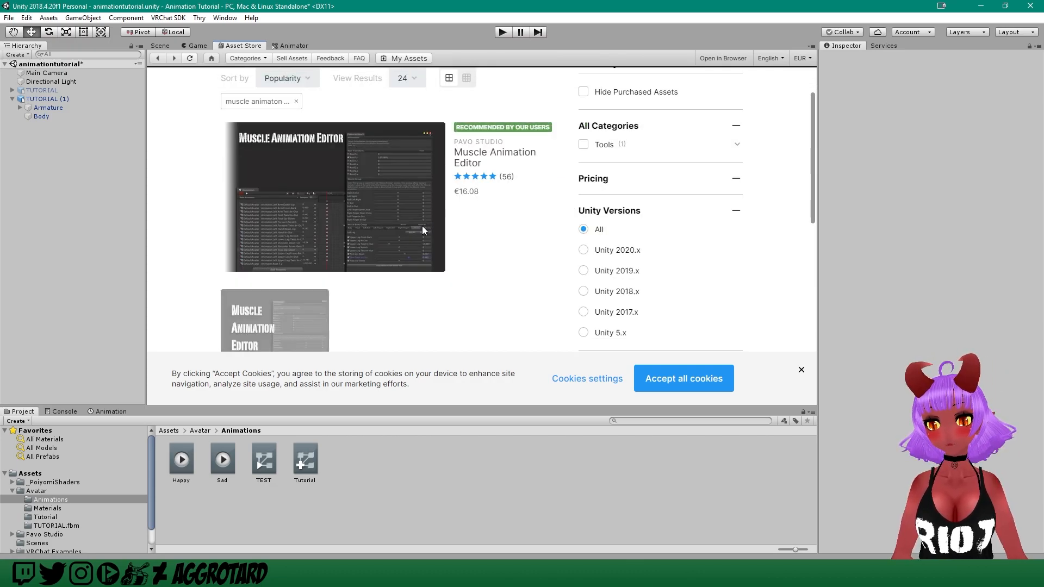
scroll(429, 201, down, 3)
scroll(452, 230, up, 4)
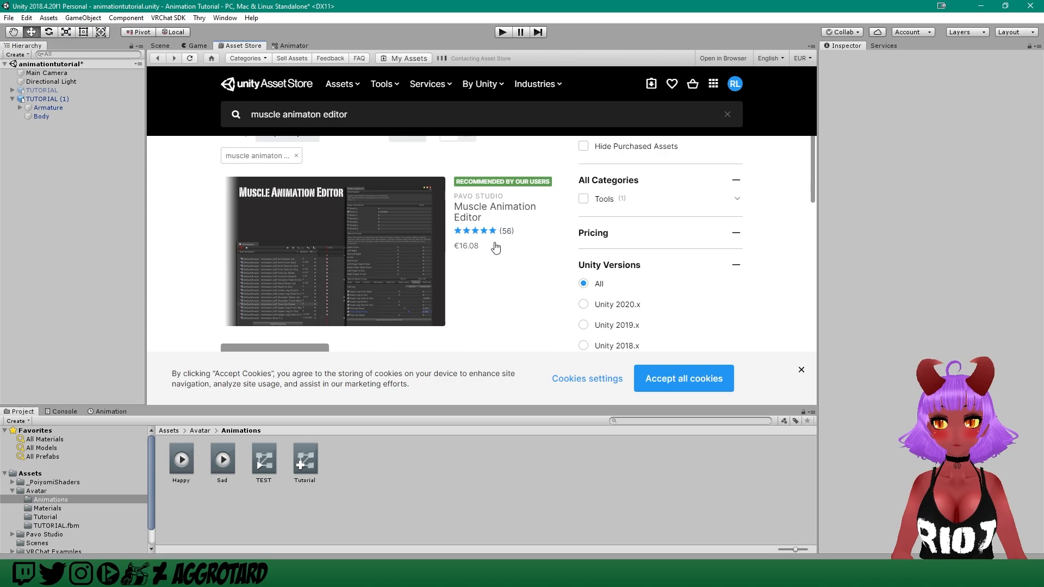
- Open the Muscle Animation Editor asset page by Pavo Studio and review its price and import option
click(442, 229)
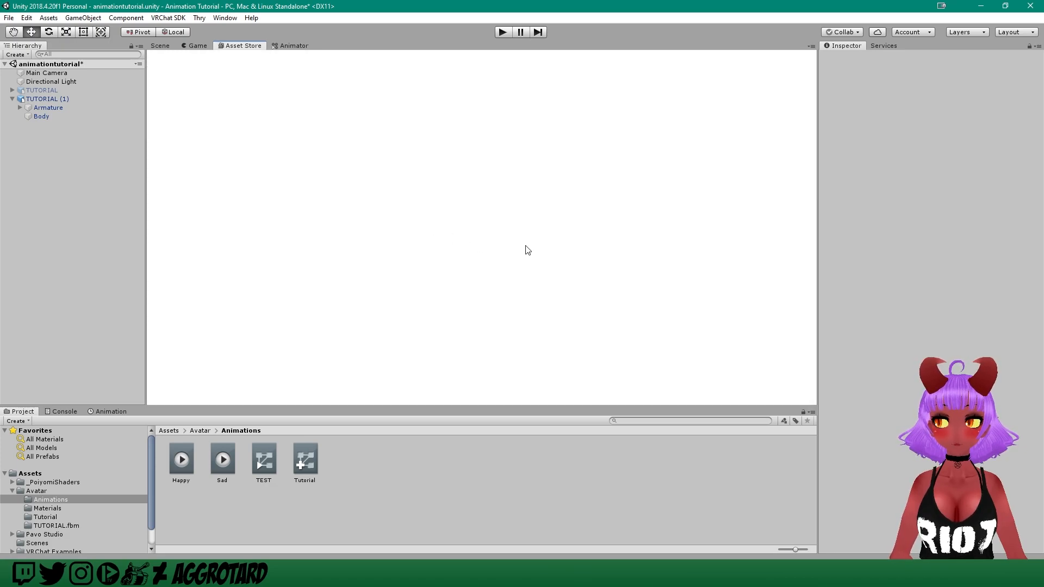
scroll(523, 242, down, 1)
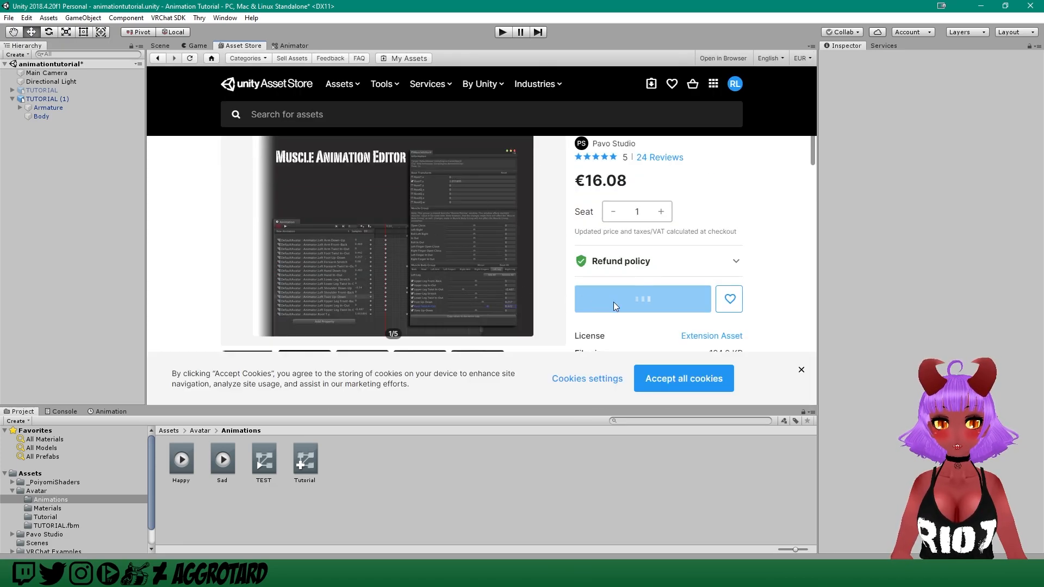
scroll(647, 299, down, 1)
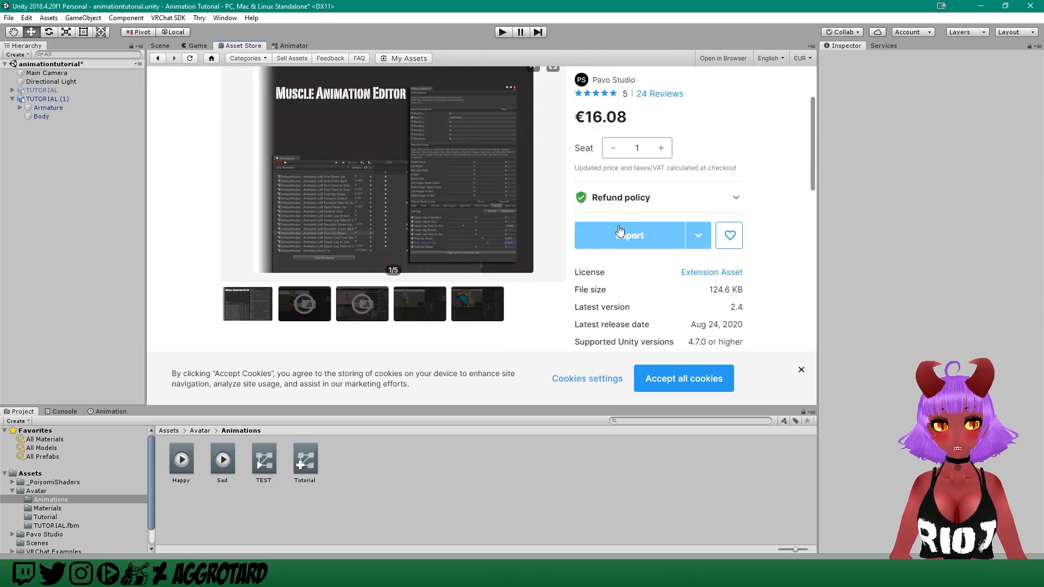
scroll(629, 236, up, 1)
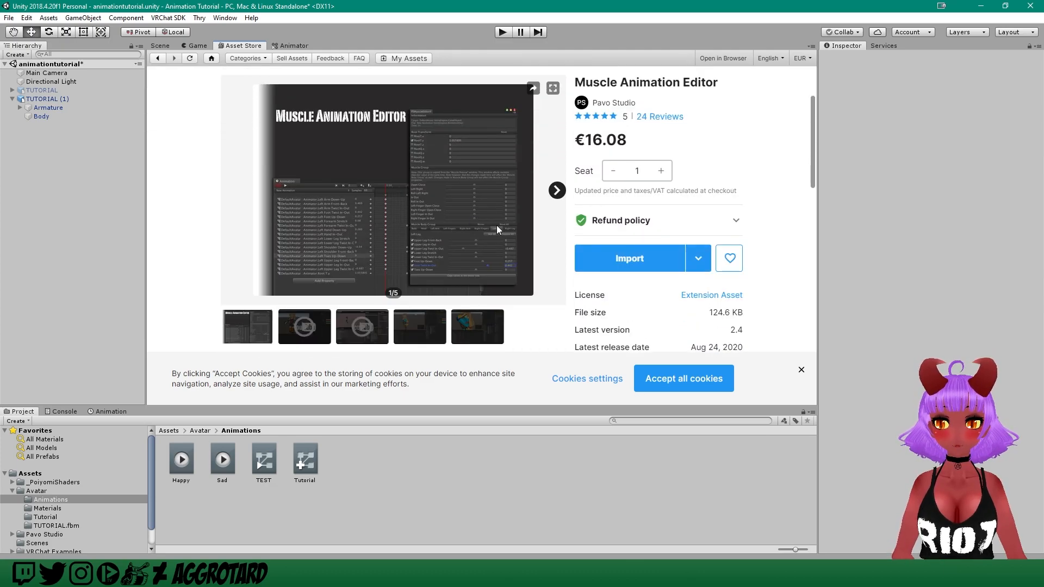
- Open the Muscle Animation Editor window and dock it alongside the Inspector and Services
click(226, 19)
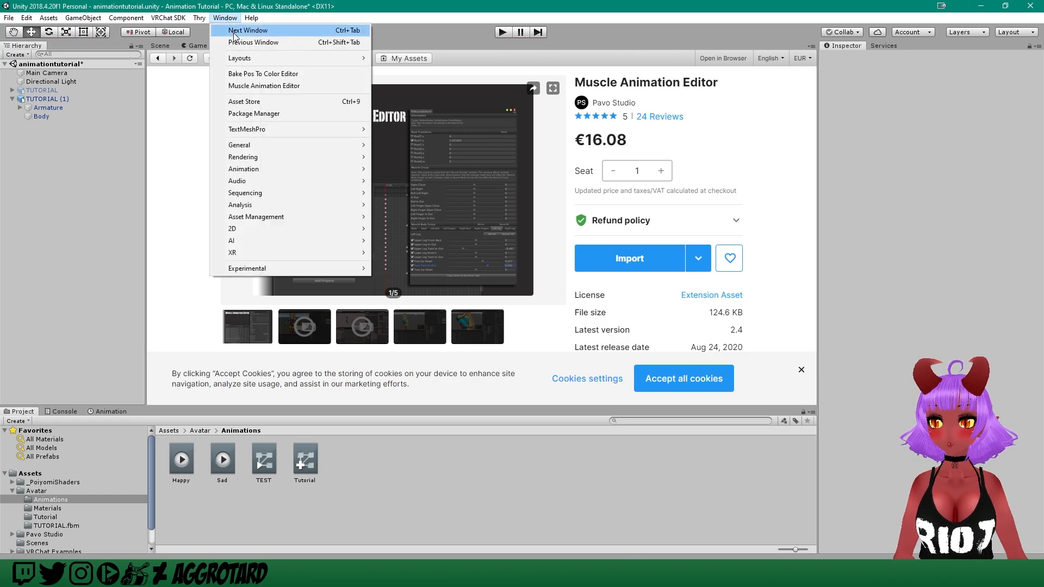
click(285, 87)
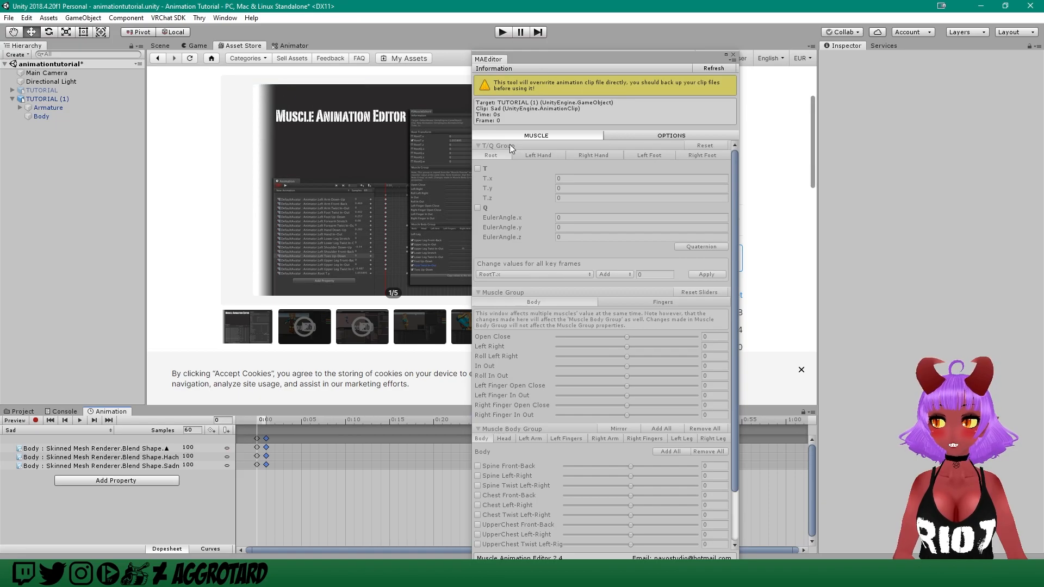
drag(552, 58, 850, 64)
drag(916, 50, 915, 44)
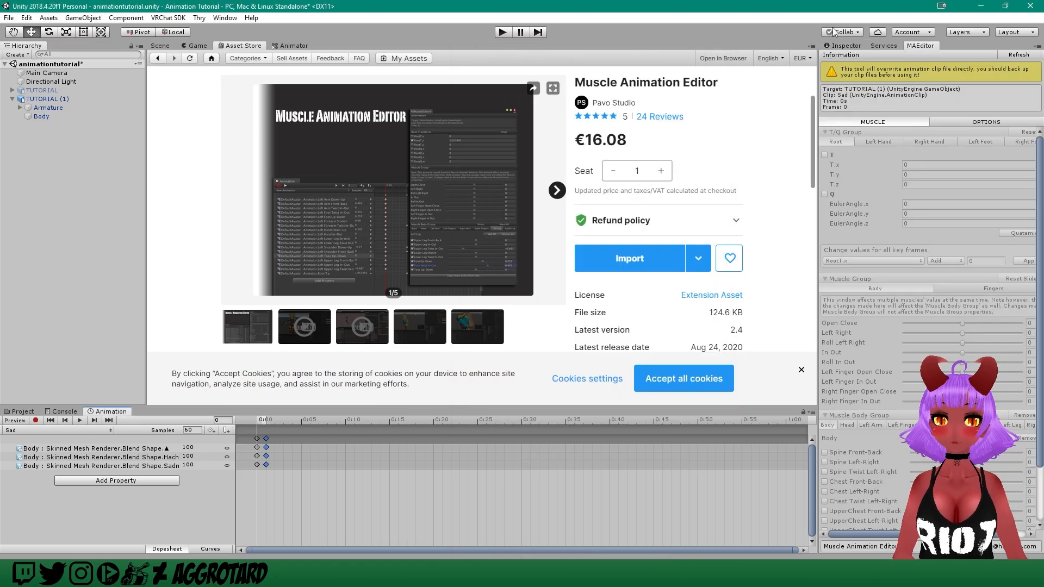
- Create a new animation clip named CustomIdle in the Avatar/Animations folder
click(160, 46)
click(22, 412)
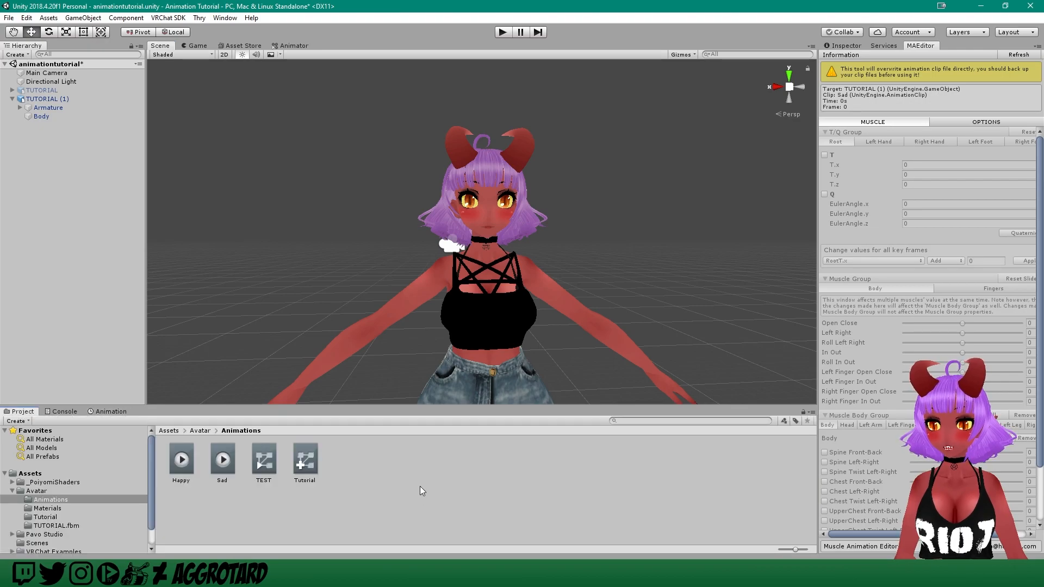
right_click(364, 468)
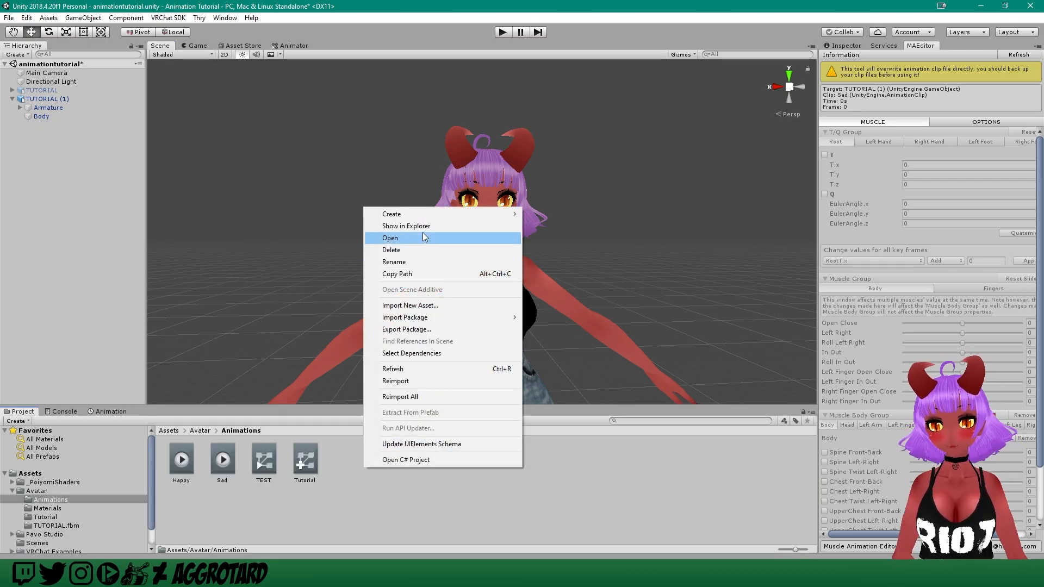
mouse_move(429, 213)
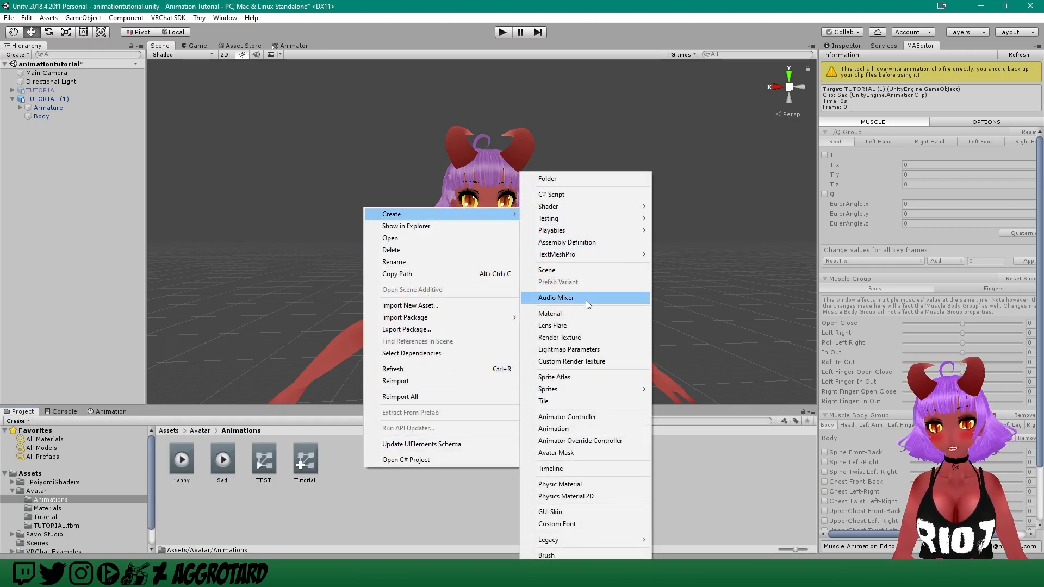
click(580, 429)
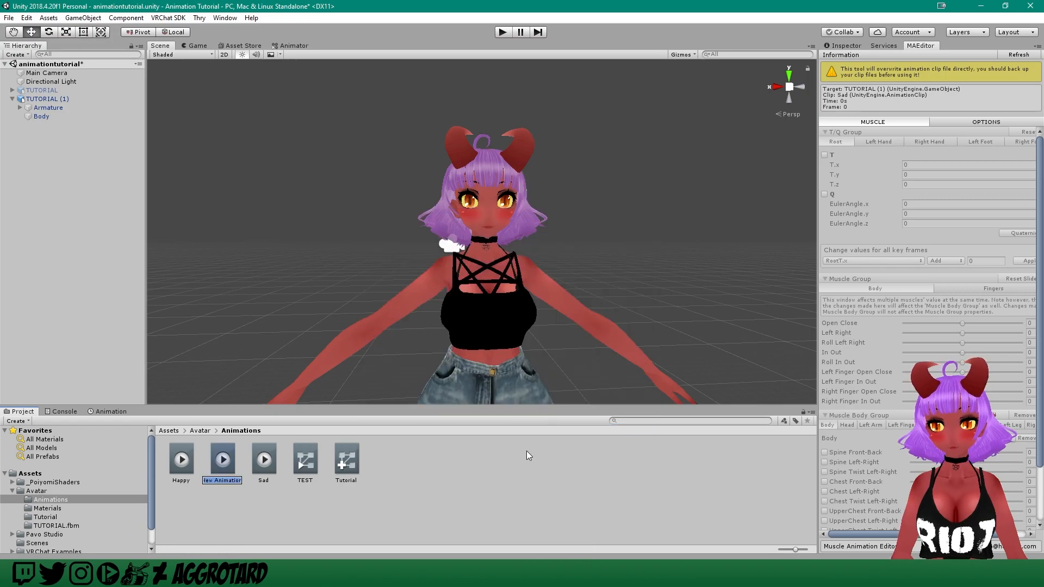
text(CustomIdle)
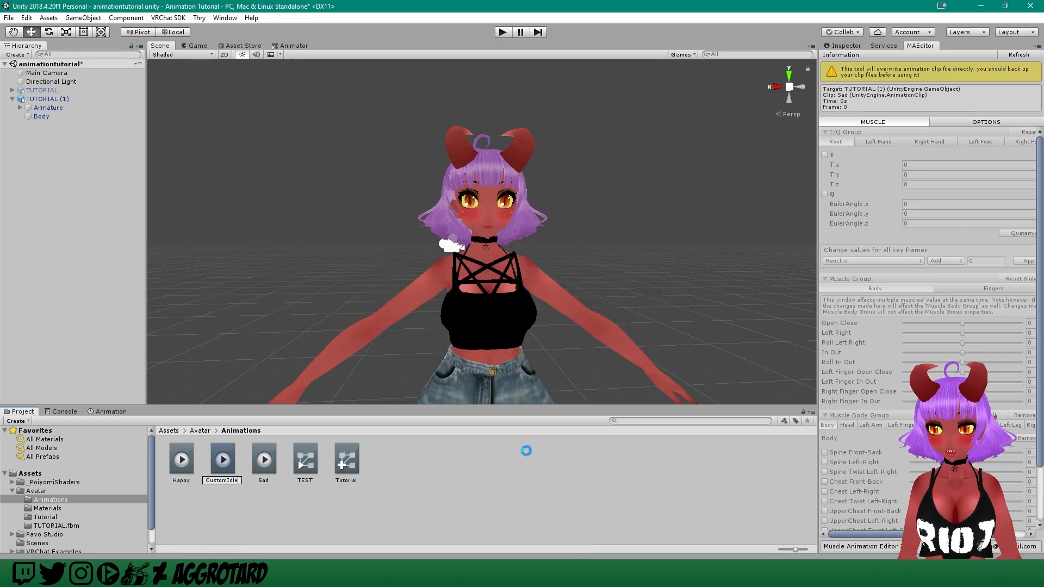
key(Return)
- Replace the Sad state in the TEST animator controller with the CustomIdle clip
click(302, 459)
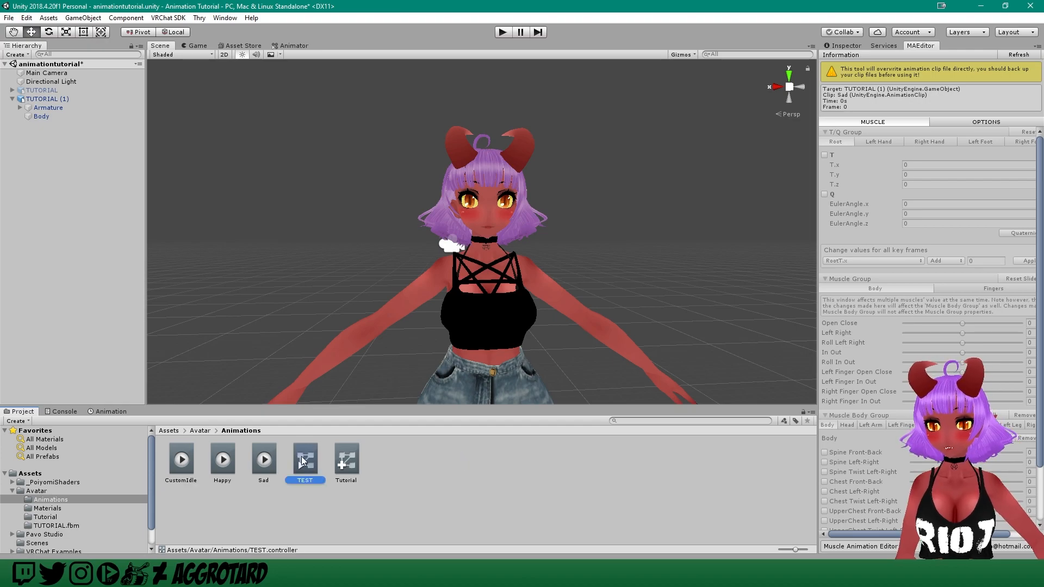
click(291, 46)
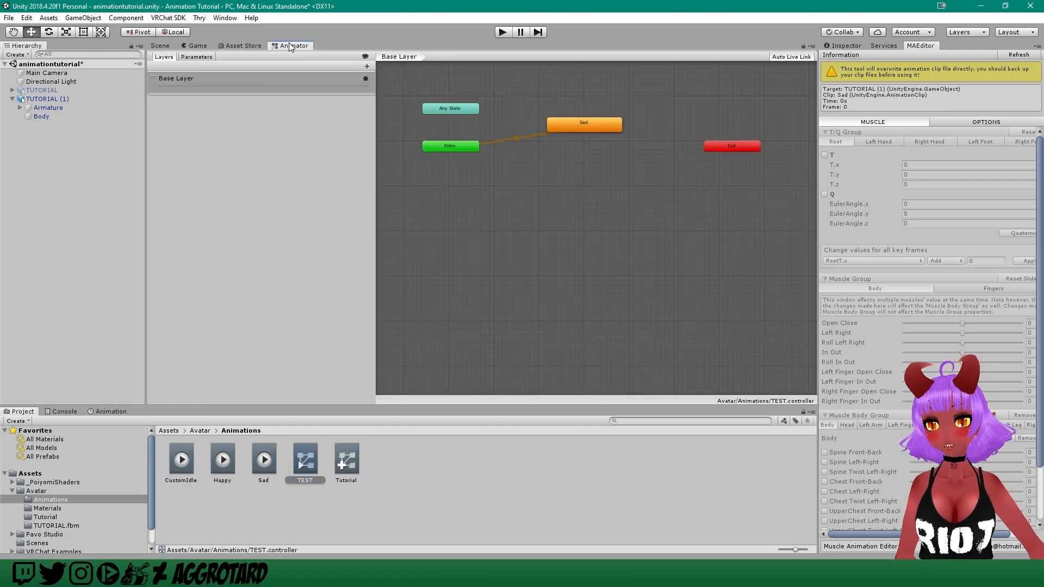
click(587, 123)
key(Delete)
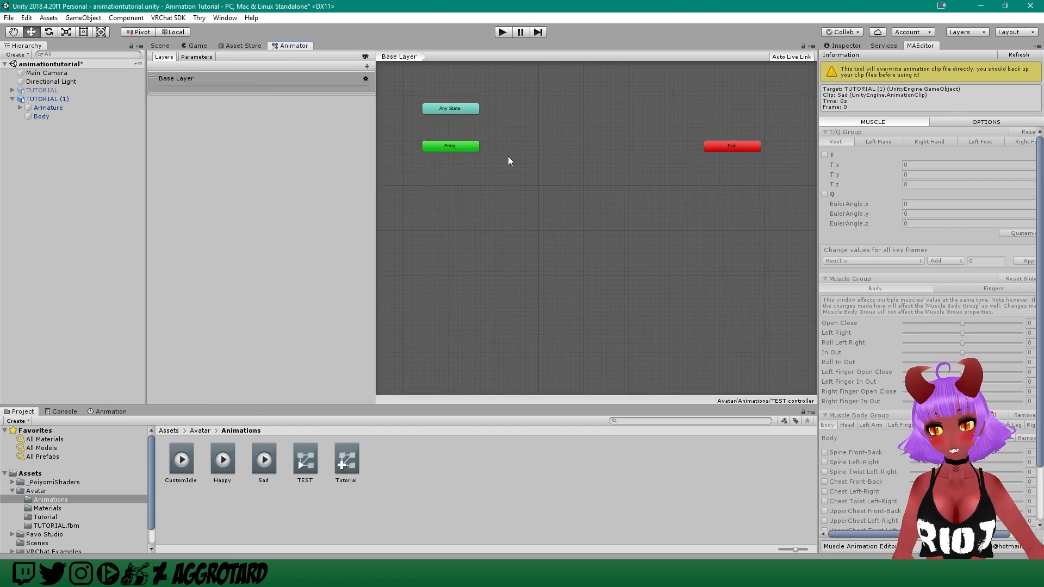
drag(180, 475, 528, 128)
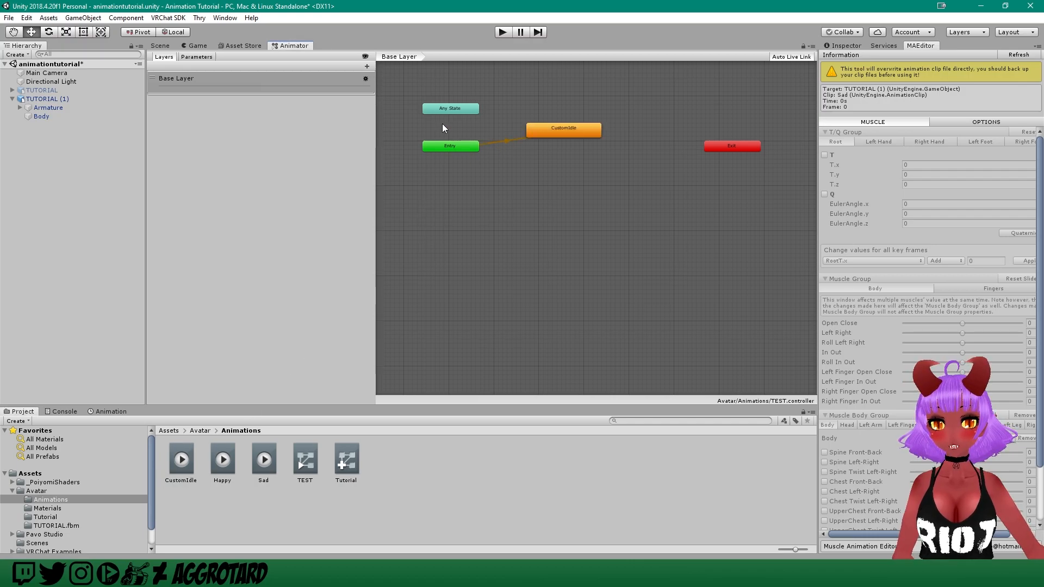
- Select the TUTORIAL (1) avatar in the scene and start recording its CustomIdle animation
click(163, 46)
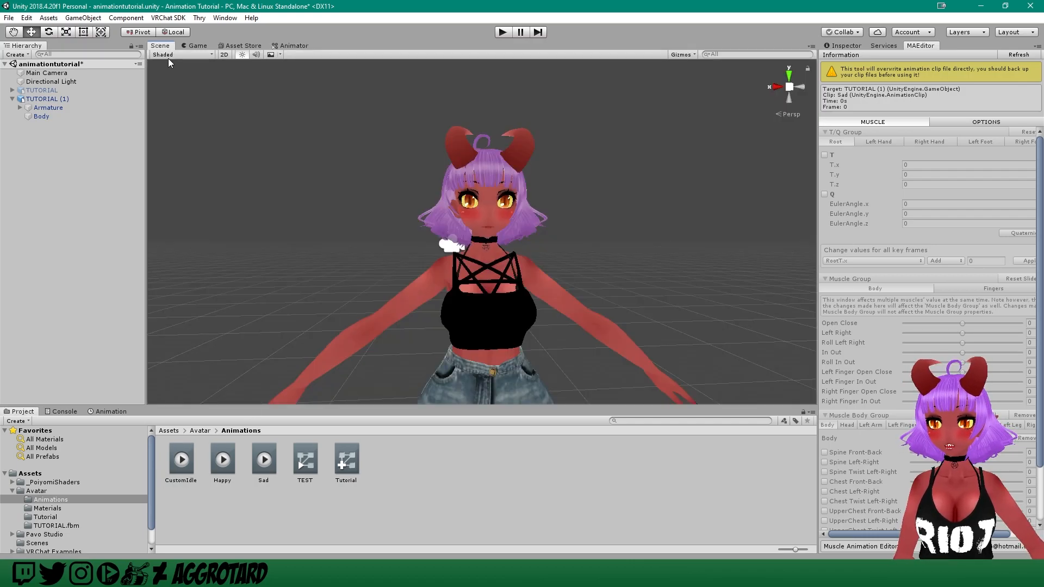
click(55, 100)
click(109, 412)
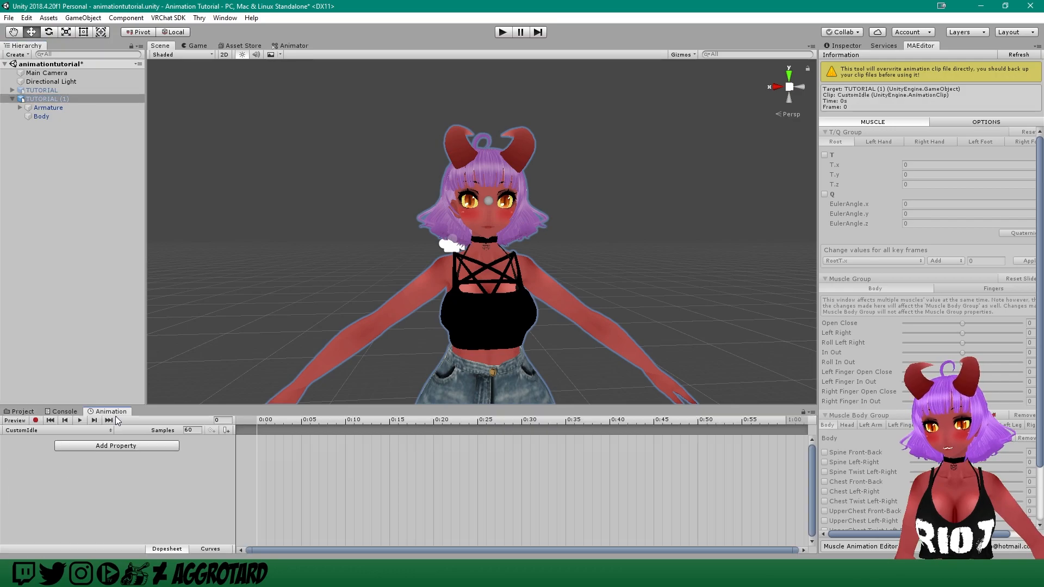
scroll(599, 243, down, 8)
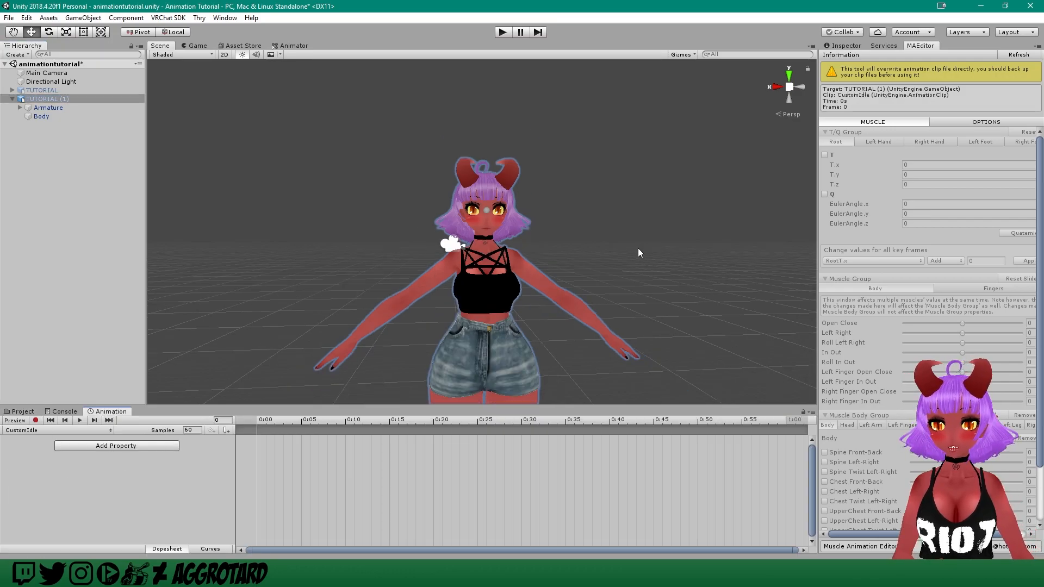
click(36, 420)
- Examine the TUTORIAL (1) avatar's starting pose and its joint points from several angles
middle_drag(573, 361, 580, 190)
scroll(576, 204, up, 6)
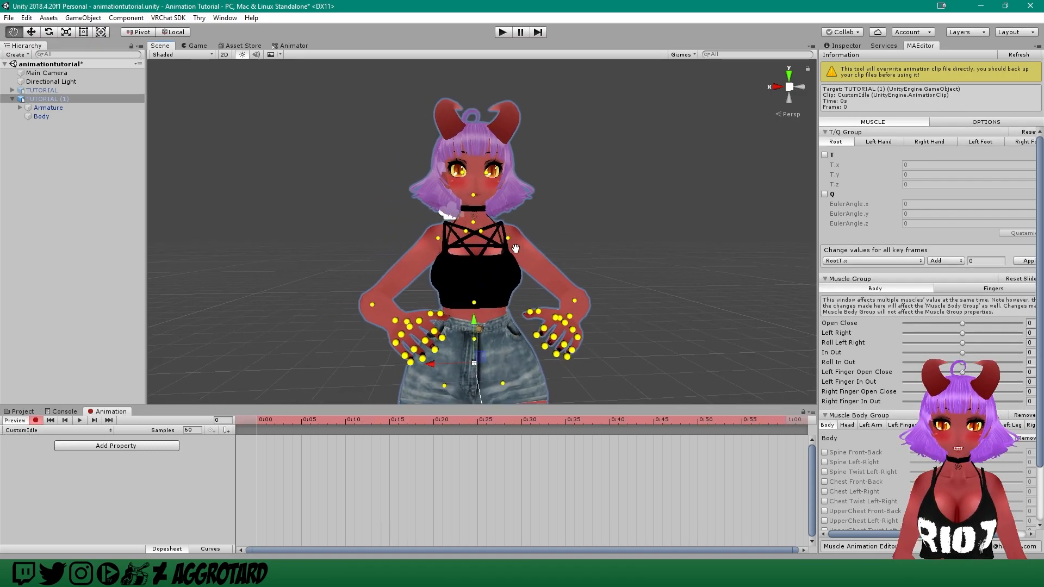
scroll(576, 196, down, 4)
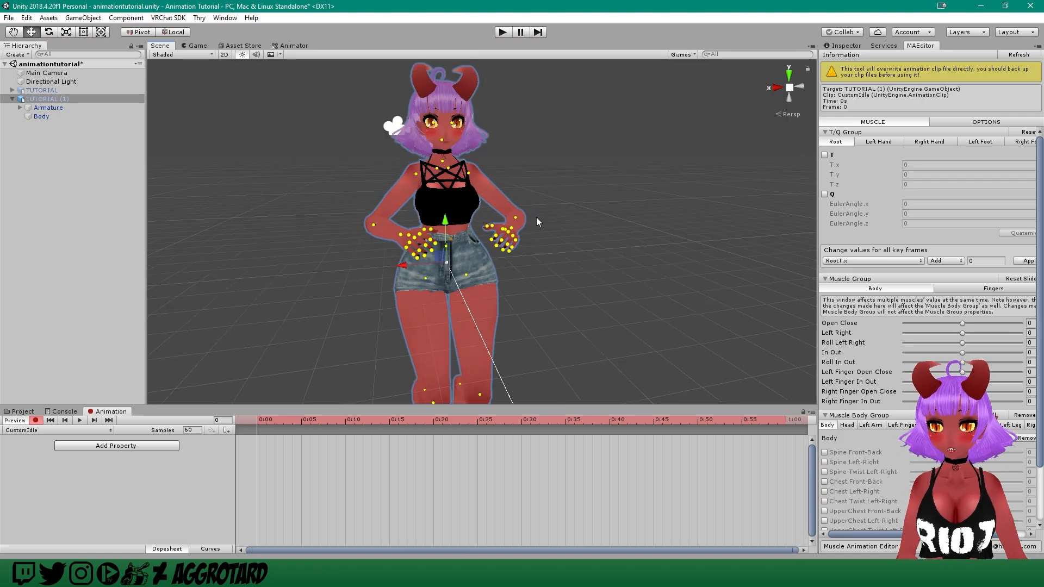
scroll(571, 217, down, 3)
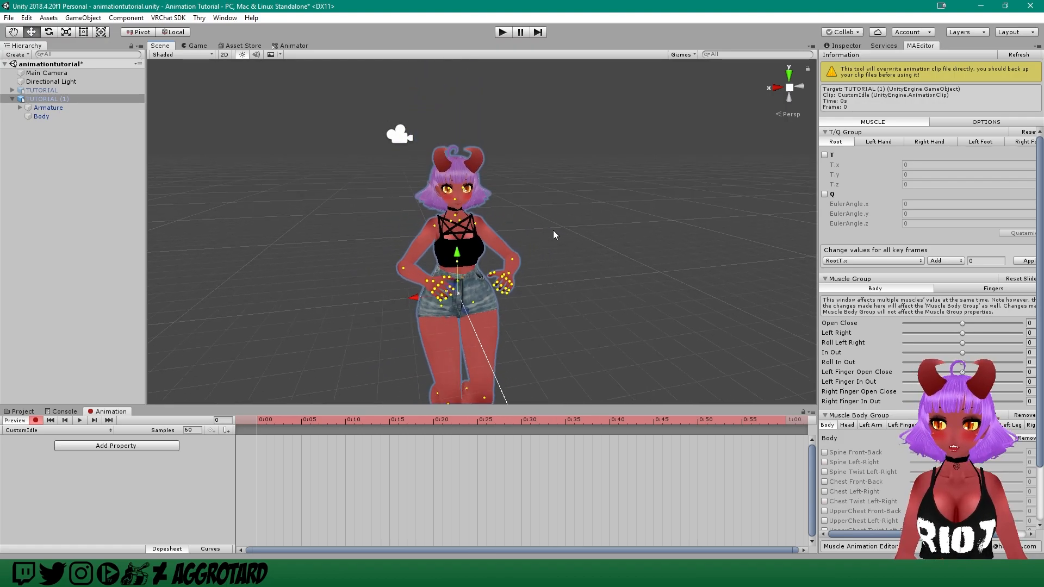
middle_drag(360, 302, 325, 234)
scroll(372, 99, up, 2)
scroll(373, 100, up, 2)
middle_drag(411, 124, 487, 213)
right_drag(571, 208, 449, 206)
middle_drag(622, 205, 479, 165)
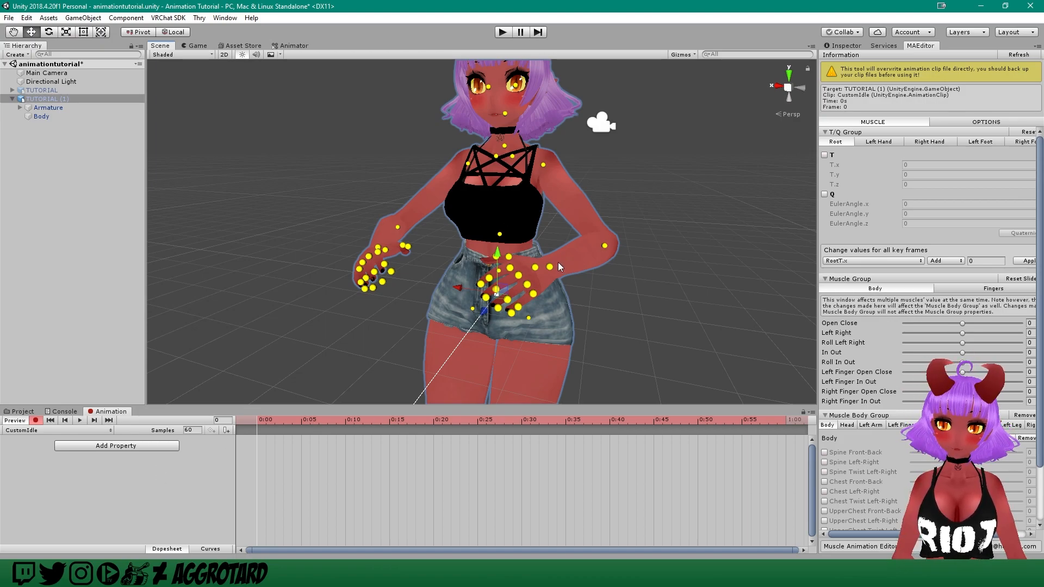
- Examine which muscle sliders the avatar's left upper arm and left lower arm joints offer
middle_drag(559, 263, 561, 275)
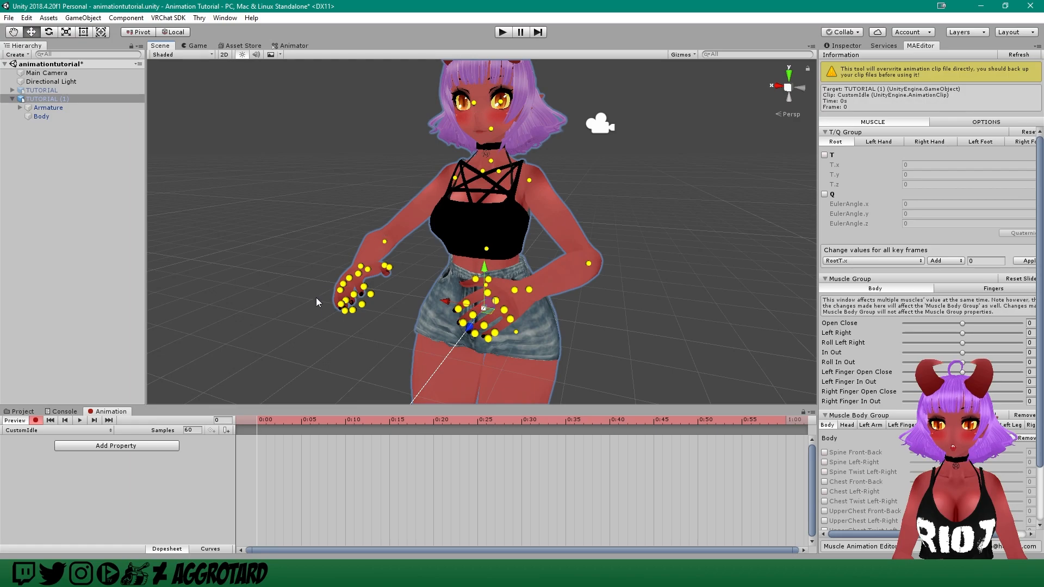
middle_drag(566, 272, 626, 227)
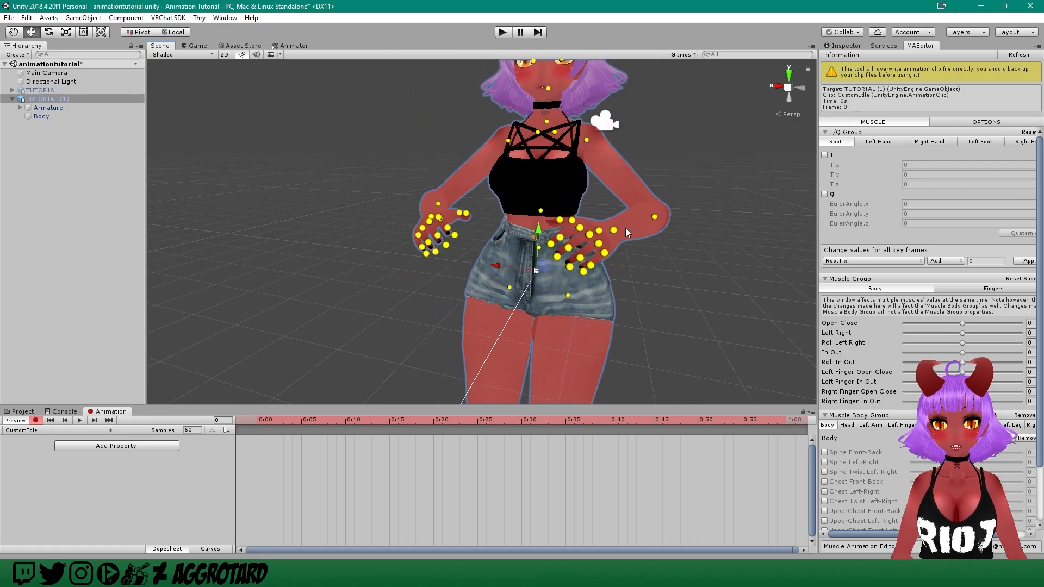
click(637, 259)
middle_drag(636, 253, 620, 280)
scroll(566, 208, down, 3)
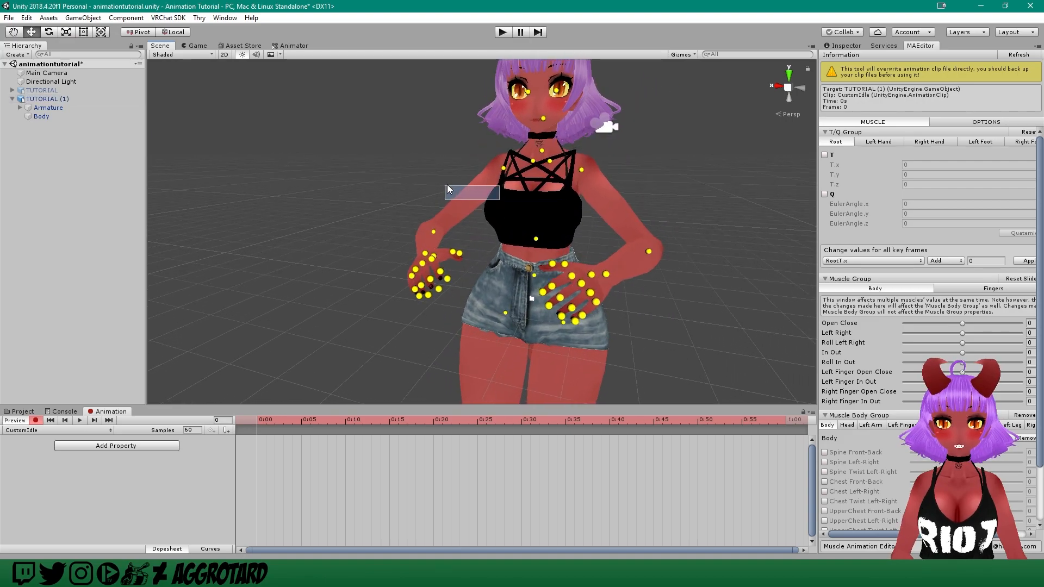
scroll(555, 204, down, 1)
scroll(586, 182, up, 2)
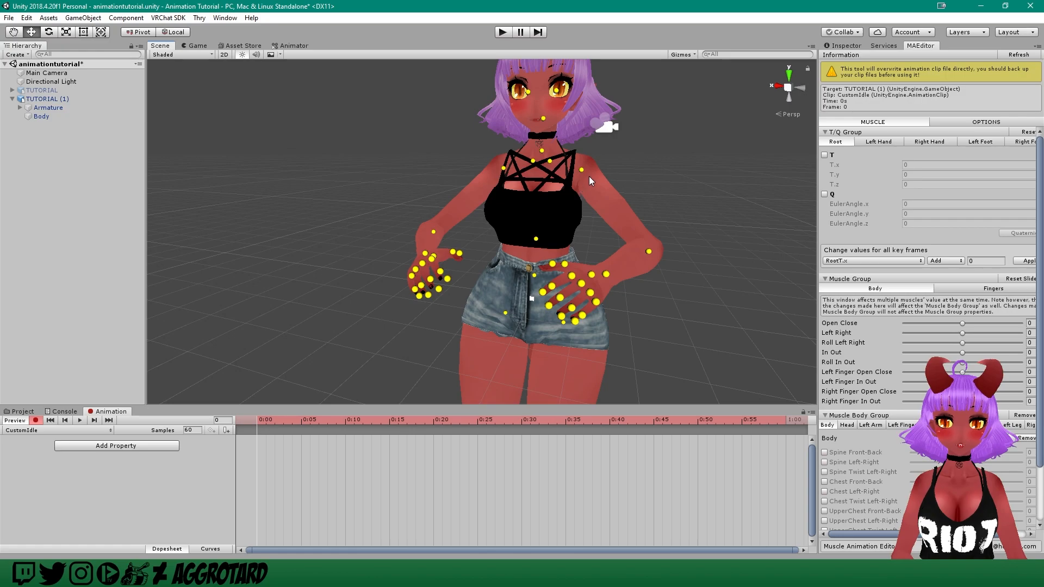
click(582, 169)
middle_drag(647, 318, 657, 333)
alt+drag(657, 333, 463, 255)
key(a)
right_drag(463, 255, 736, 200)
scroll(729, 201, down, 3)
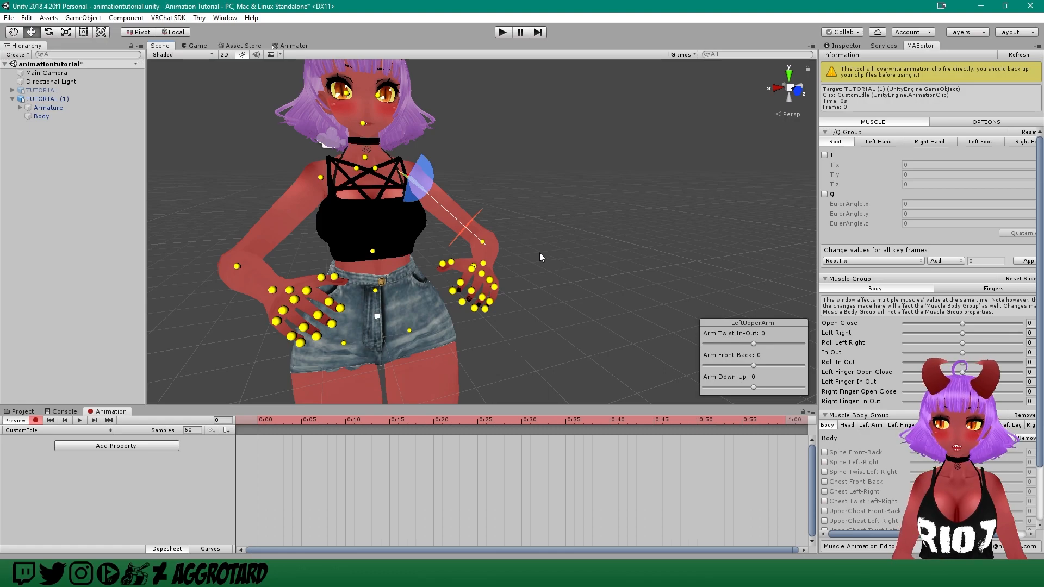
click(481, 242)
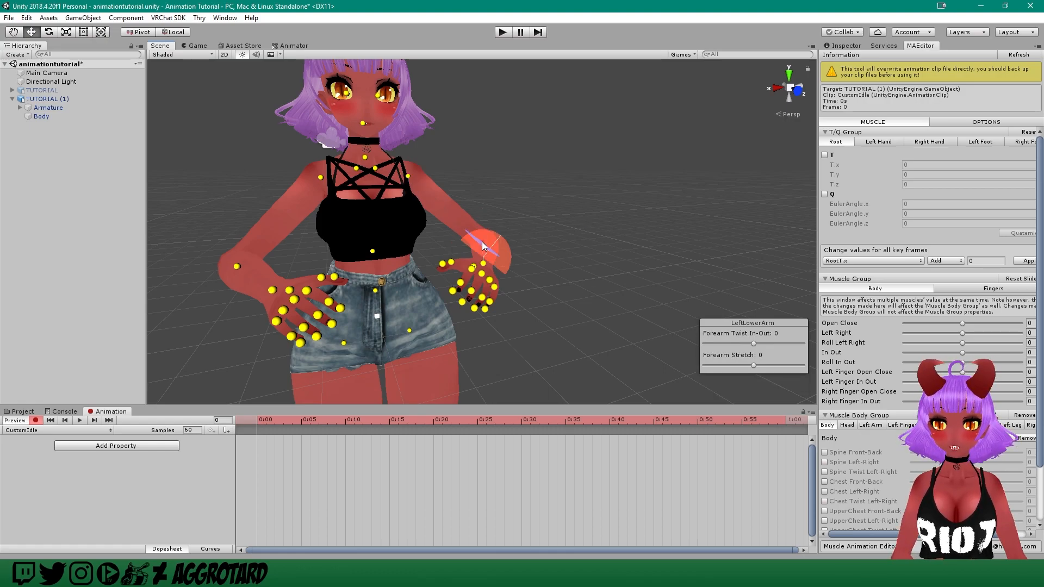
click(407, 174)
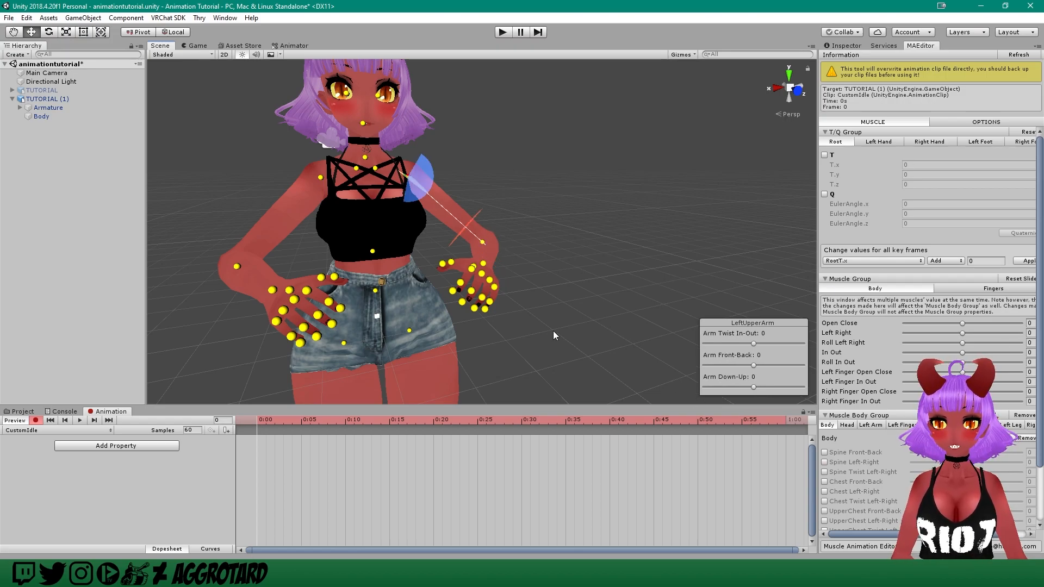
- Pose the left arm with Arm Twist In-Out about -0.19, Arm Front-Back 0.52, Arm Down-Up -0.23 and Forearm Stretch -0.25
mouse_move(576, 246)
middle_down()
mouse_move(560, 236)
mouse_move(585, 262)
middle_up()
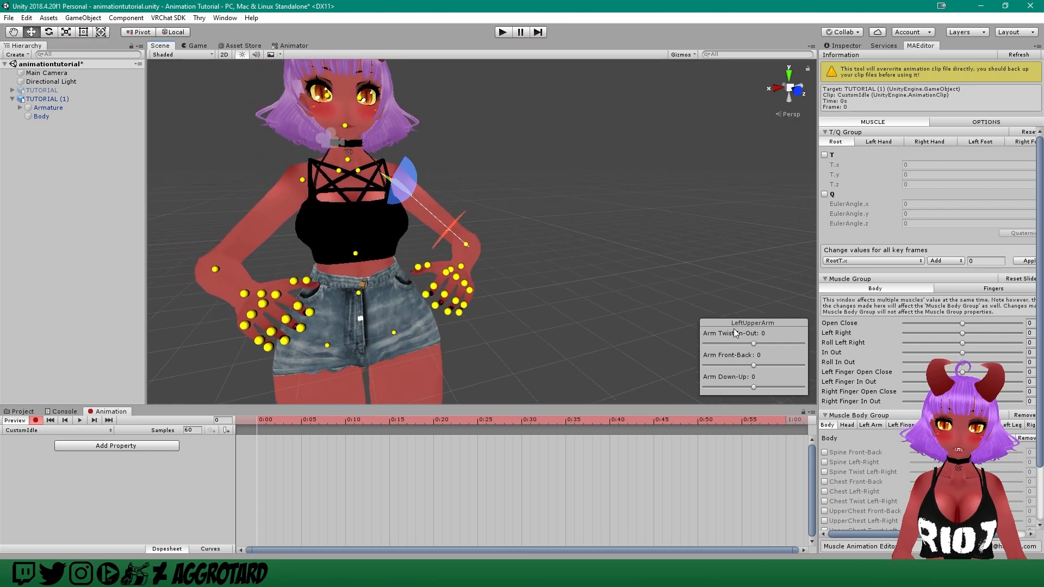
mouse_move(754, 344)
mouse_down()
mouse_move(772, 344)
mouse_move(746, 352)
mouse_move(781, 351)
mouse_move(766, 357)
mouse_up()
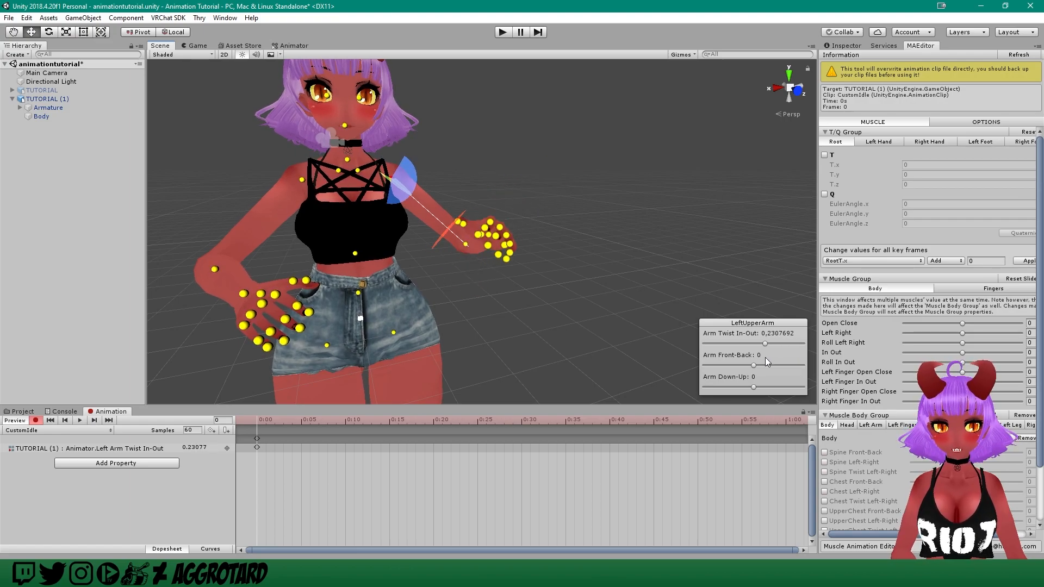
key(ctrl+z)
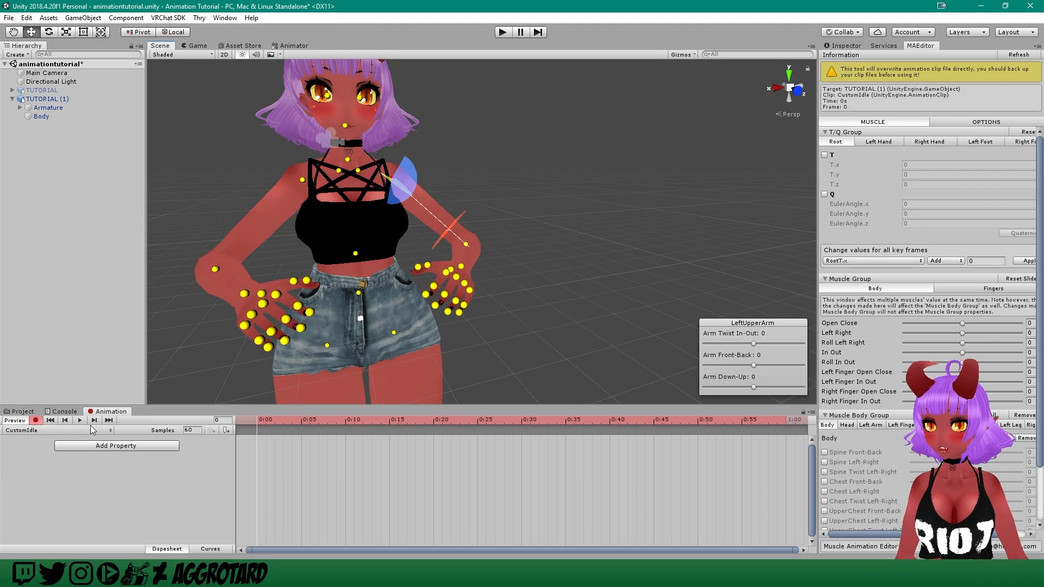
drag(753, 364, 736, 345)
drag(753, 387, 745, 341)
click(445, 242)
click(392, 178)
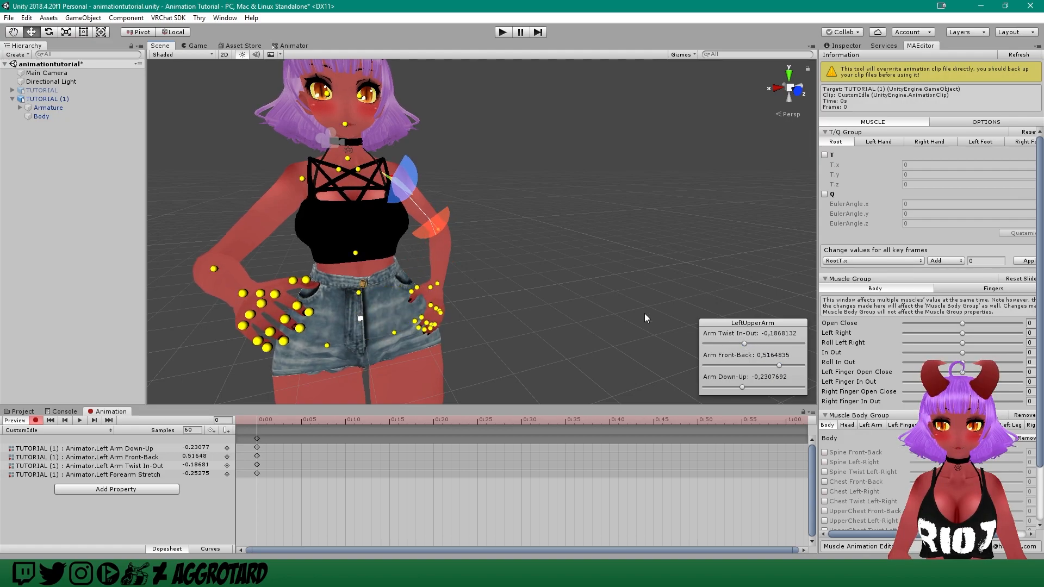
- Set the left hand's Hand Down-Up muscle to about 0.29 so the hand rests on the hip
middle_drag(538, 274, 463, 246)
scroll(463, 247, down, 5)
middle_drag(351, 234, 576, 250)
alt+drag(576, 250, 405, 236)
middle_drag(405, 236, 488, 224)
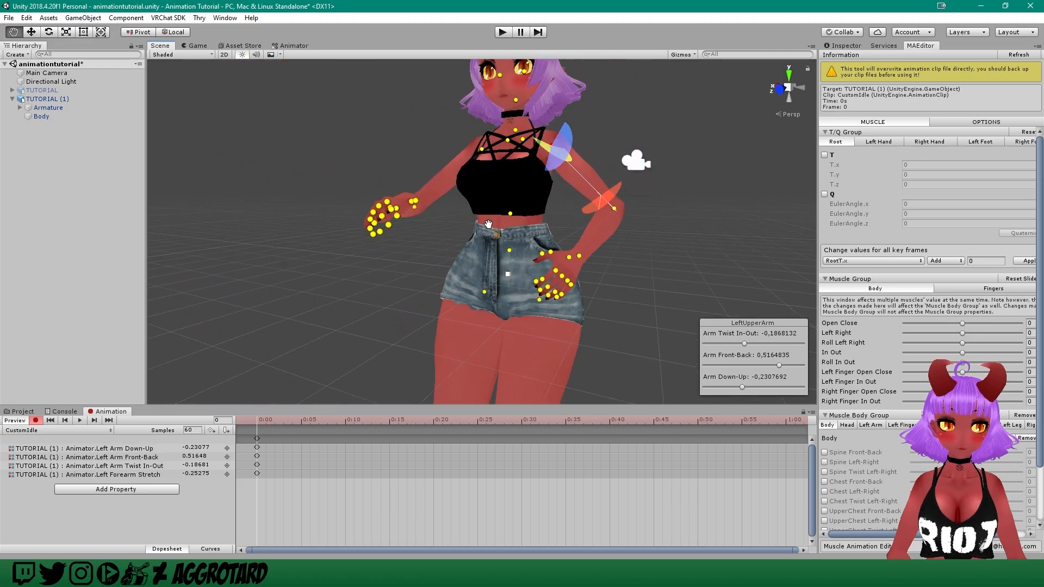
click(580, 256)
drag(754, 367, 768, 364)
middle_drag(606, 264, 637, 295)
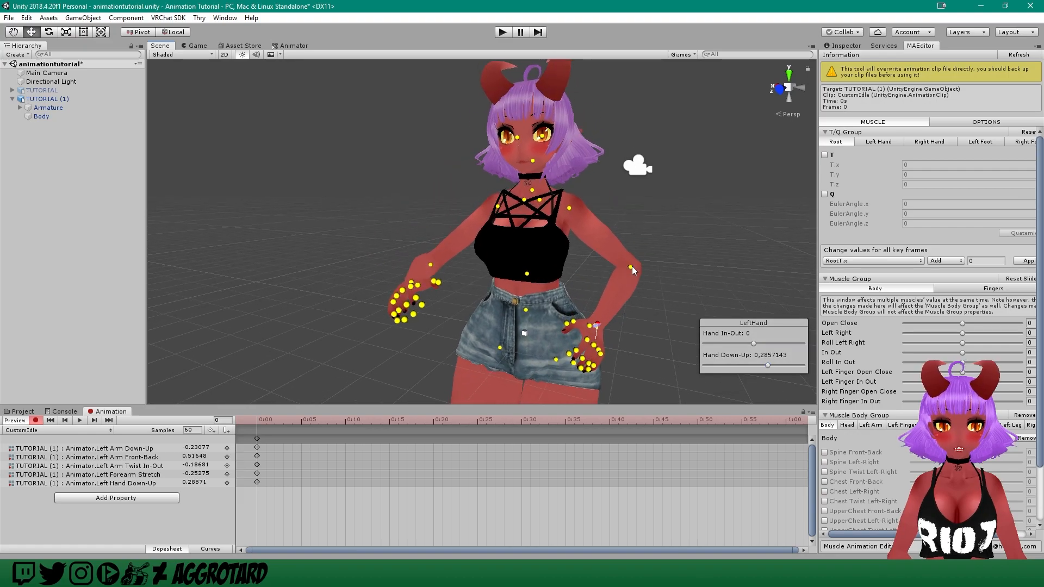
- Refine the left arm to Forearm Twist In-Out about 0.01, Forearm Stretch -0.27, Arm Down-Up -0.35 and Arm Front-Back 0.63
click(631, 267)
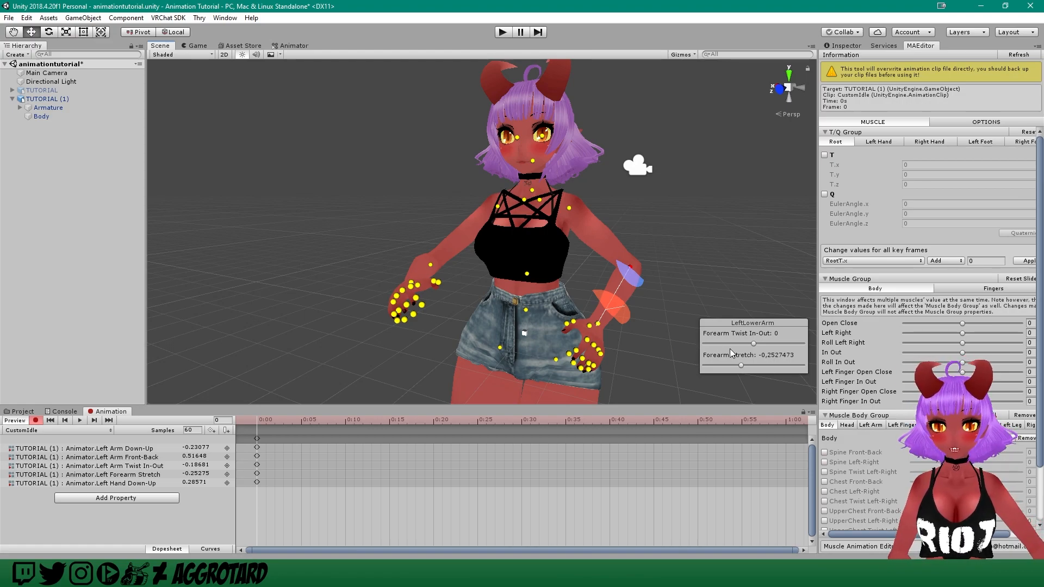
drag(754, 343, 737, 393)
click(568, 209)
drag(779, 364, 784, 364)
- Lower and straighten the right arm with Arm Down-Up about -0.38 and Forearm Stretch about 0.96
middle_drag(606, 315, 650, 290)
click(594, 234)
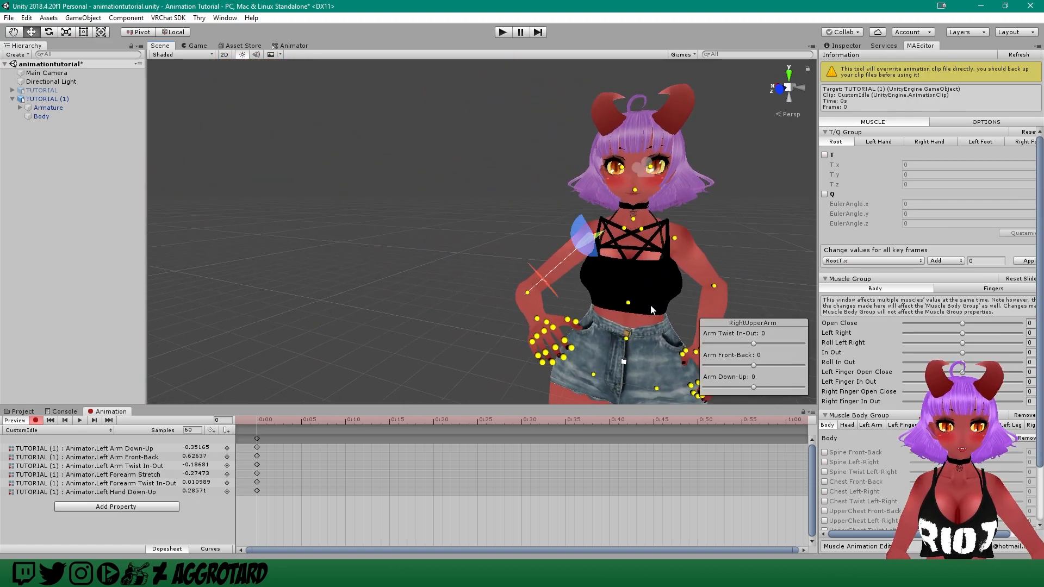
drag(753, 387, 800, 367)
click(554, 311)
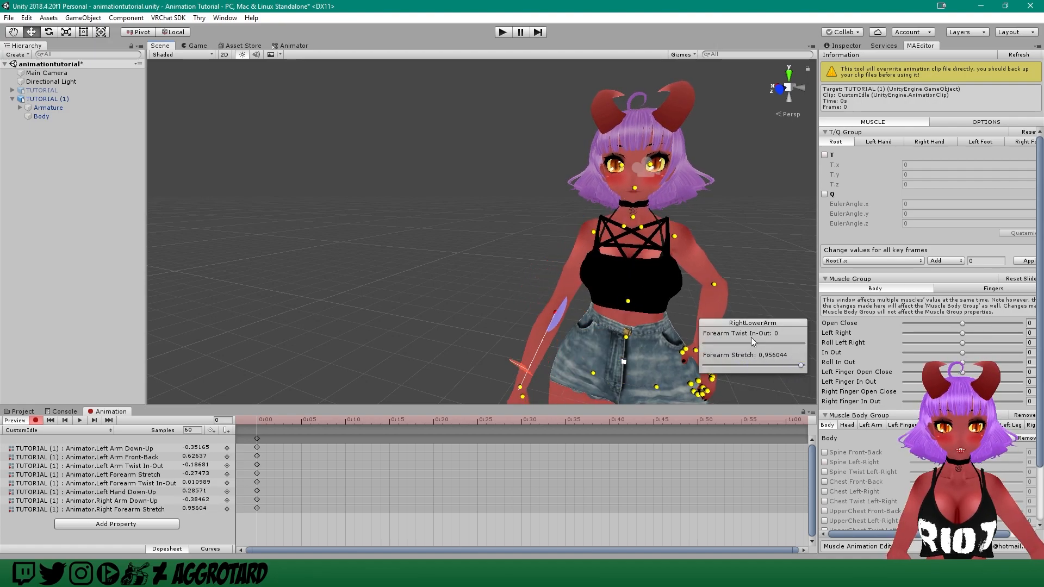
- Set the right upper arm's Arm Front-Back muscle to about 0.2, checking its position from the side
click(597, 243)
middle_drag(635, 338, 615, 229)
drag(753, 365, 756, 367)
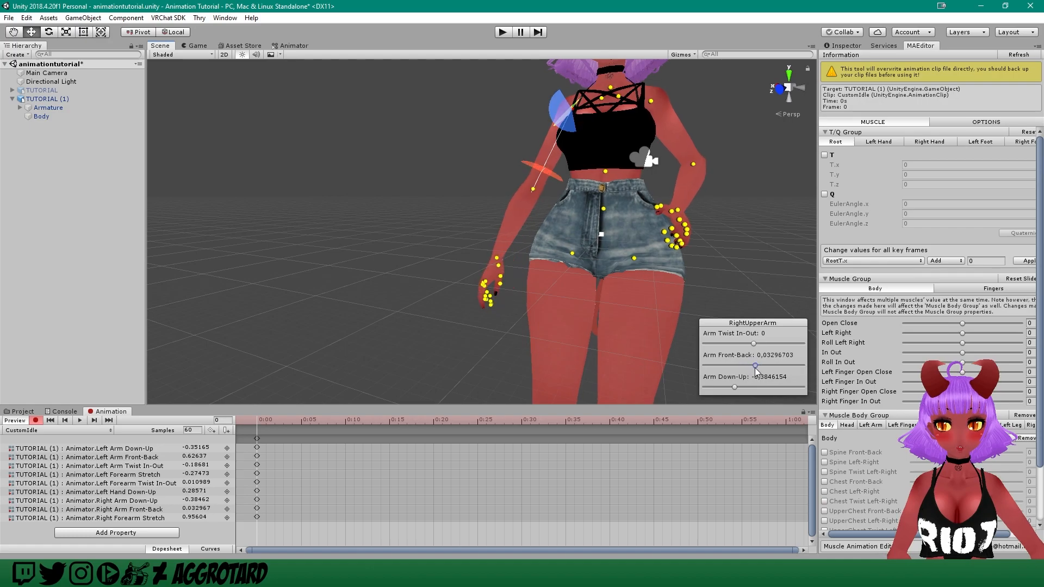
middle_drag(543, 281, 587, 282)
right_drag(588, 282, 706, 273)
middle_drag(690, 272, 843, 258)
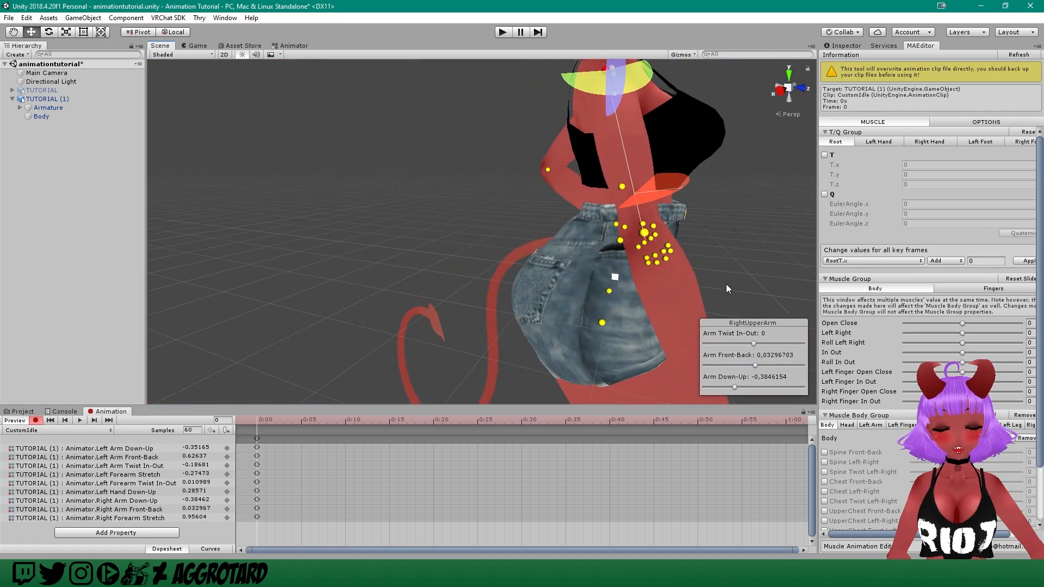
drag(756, 364, 764, 366)
- Set the right Forearm Twist In-Out to about 0.37 and the upper arm to Twist -0.12, Front-Back 0.12 and Down-Up -0.49
middle_drag(660, 301, 581, 220)
right_drag(581, 220, 419, 191)
middle_drag(577, 179, 441, 222)
click(409, 159)
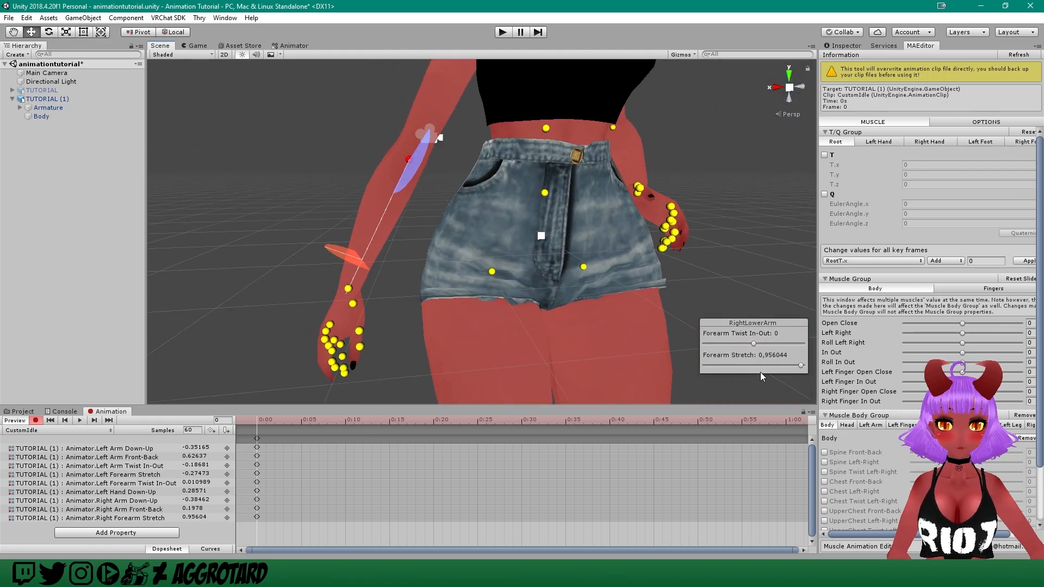
drag(753, 343, 729, 389)
scroll(572, 201, down, 3)
click(481, 99)
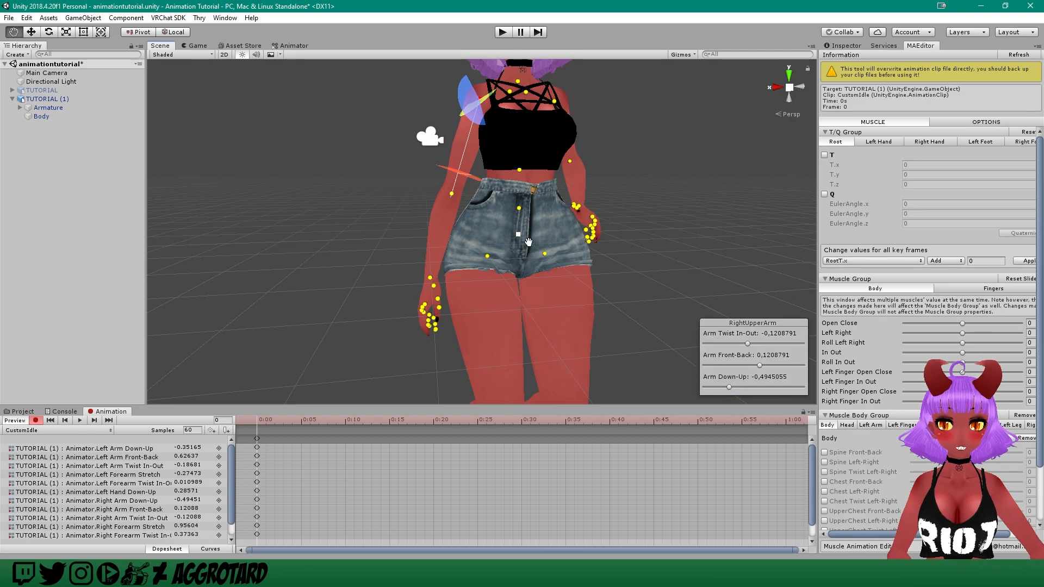
- Tilt the avatar's head by setting Head Tilt Left-Right to about -0.27
scroll(482, 255, down, 5)
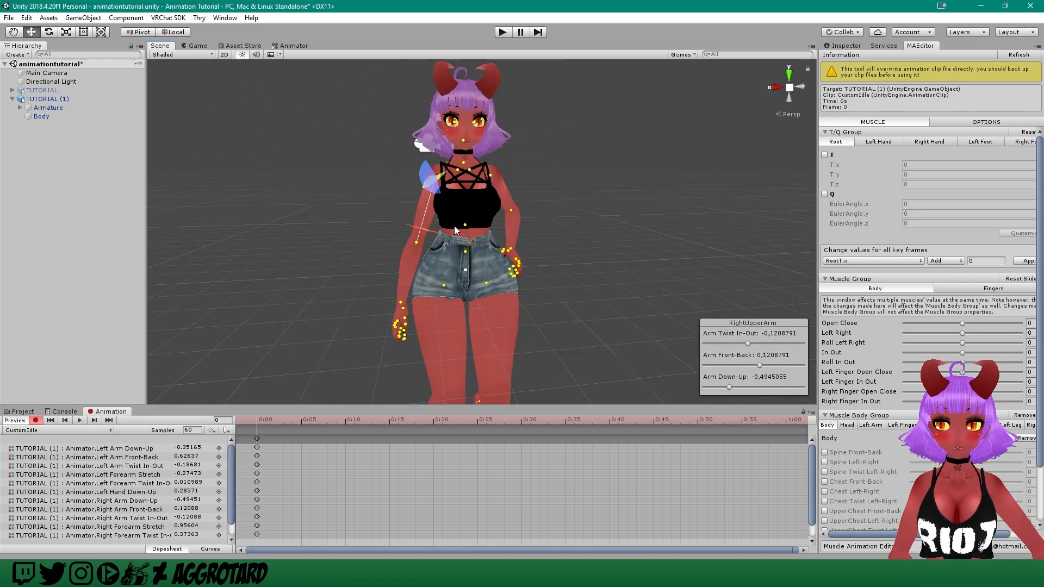
scroll(449, 231, up, 8)
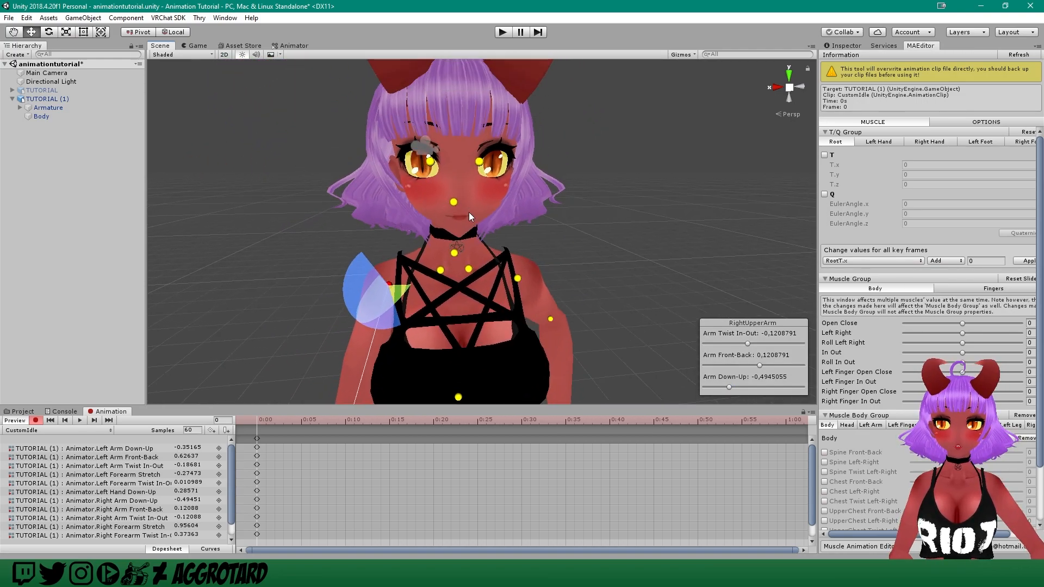
click(453, 202)
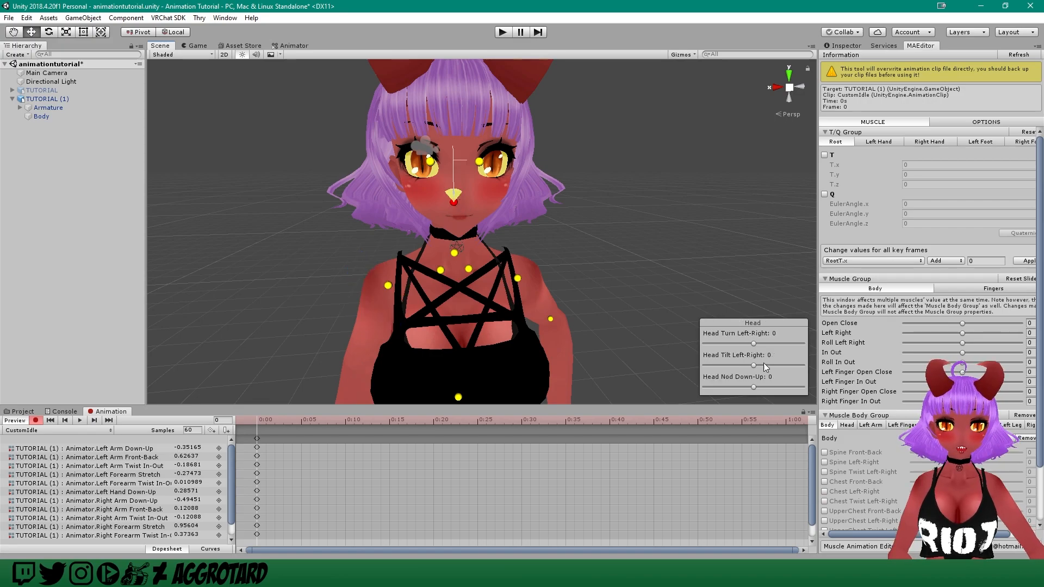
drag(755, 364, 740, 368)
- Turn on mirroring for the muscle body group and add all Left Leg muscles to the animation
scroll(626, 308, down, 5)
middle_drag(560, 269, 543, 153)
scroll(539, 218, down, 4)
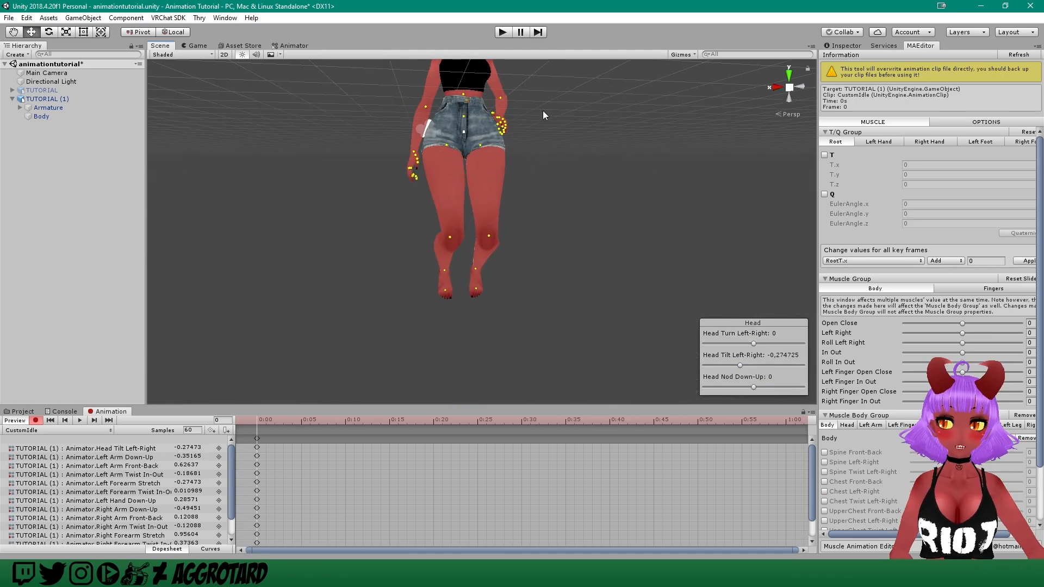
middle_drag(543, 111, 541, 197)
middle_drag(520, 247, 538, 241)
scroll(494, 224, up, 2)
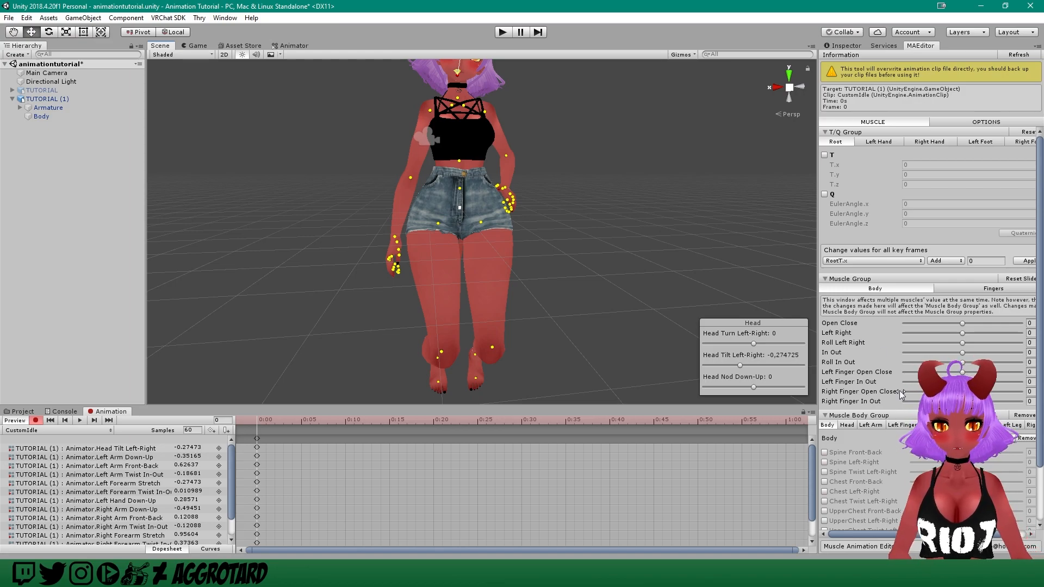
click(1013, 426)
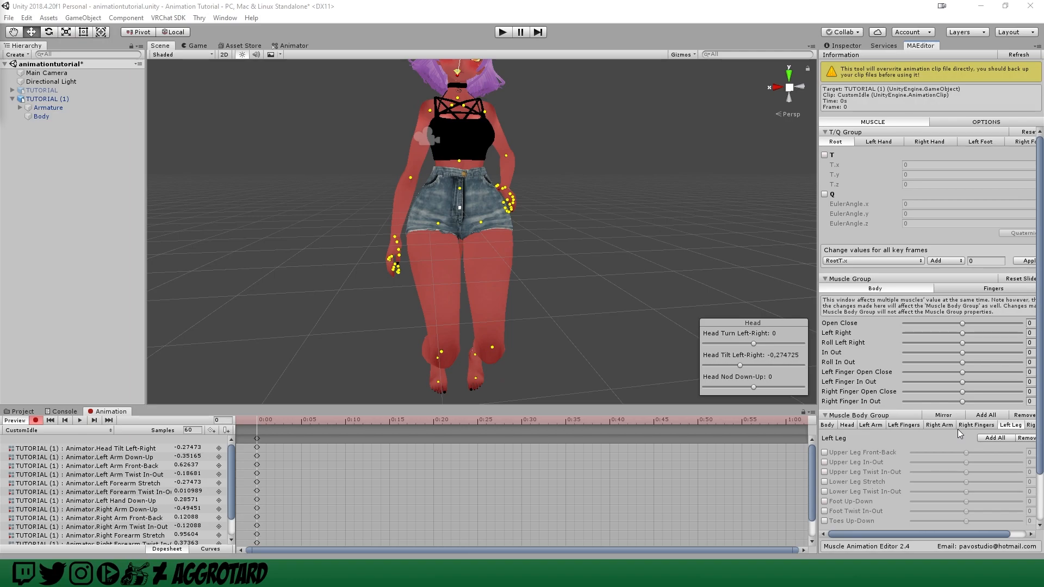
click(1013, 429)
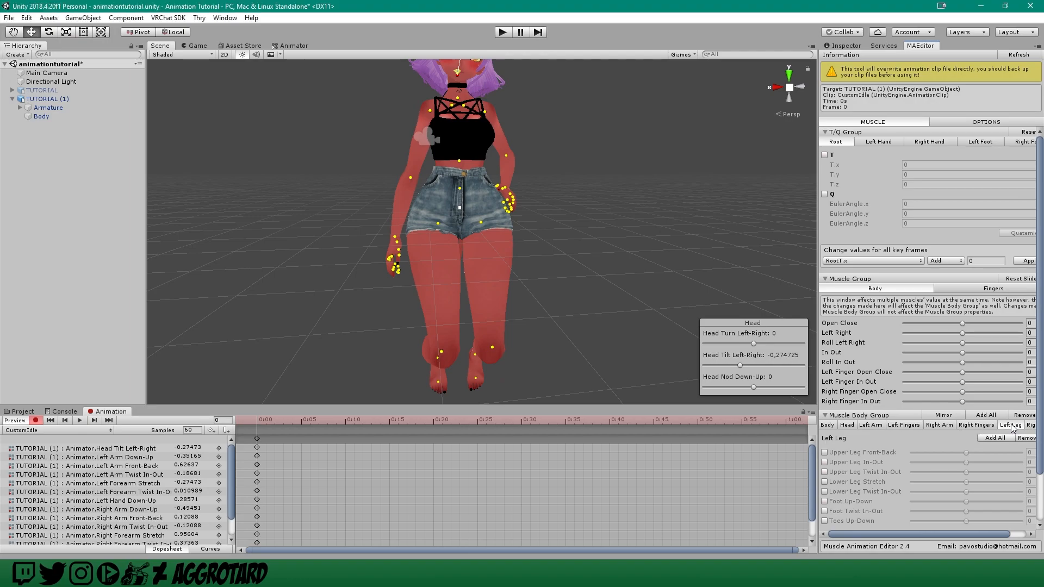
click(948, 419)
click(998, 441)
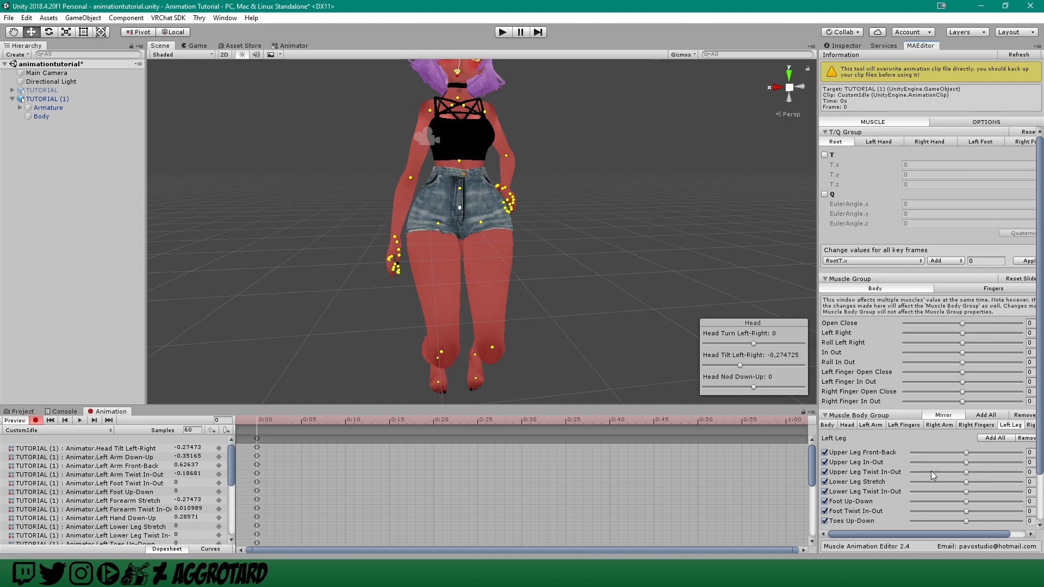
- Bring the mirrored upper legs upright from the side by setting Upper Leg Front-Back to about 0.5
right_drag(492, 272, 592, 264)
middle_drag(506, 261, 618, 232)
right_drag(694, 300, 673, 235)
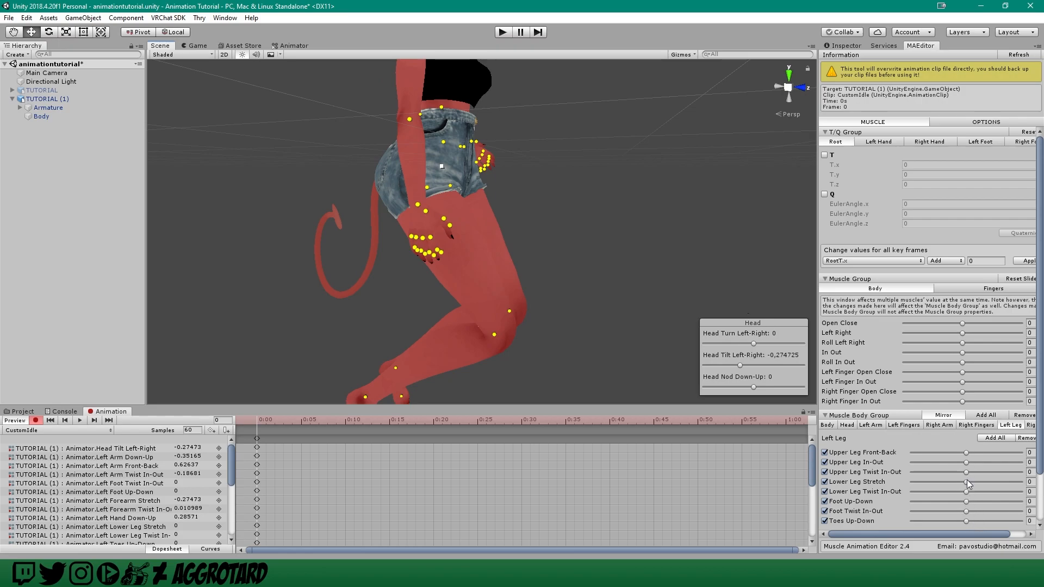
drag(966, 472, 1000, 459)
key(ctrl+z)
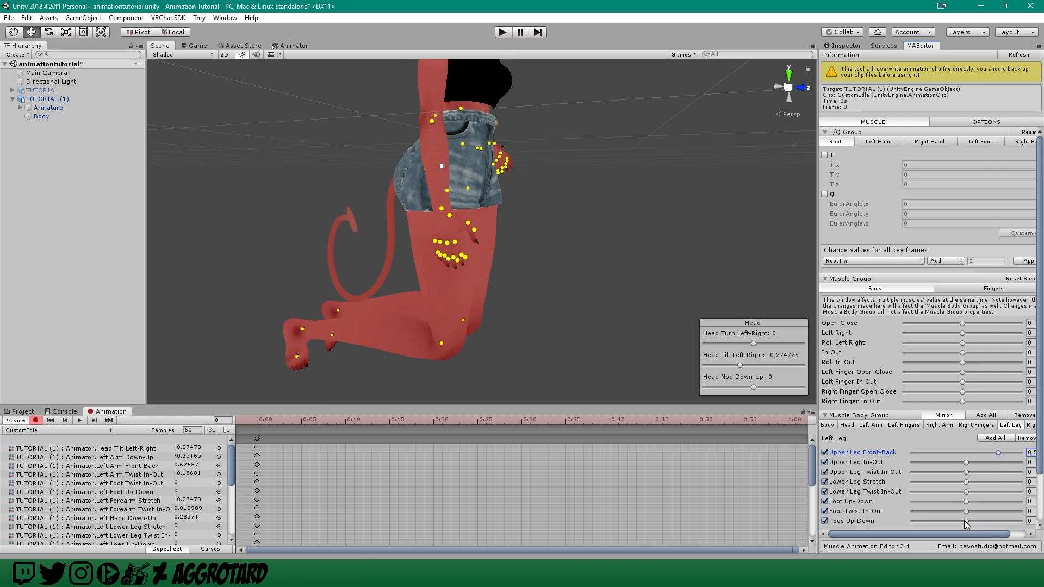
- Straighten both lower legs by setting the mirrored Lower Leg Stretch to 1
scroll(970, 506, down, 3)
click(967, 468)
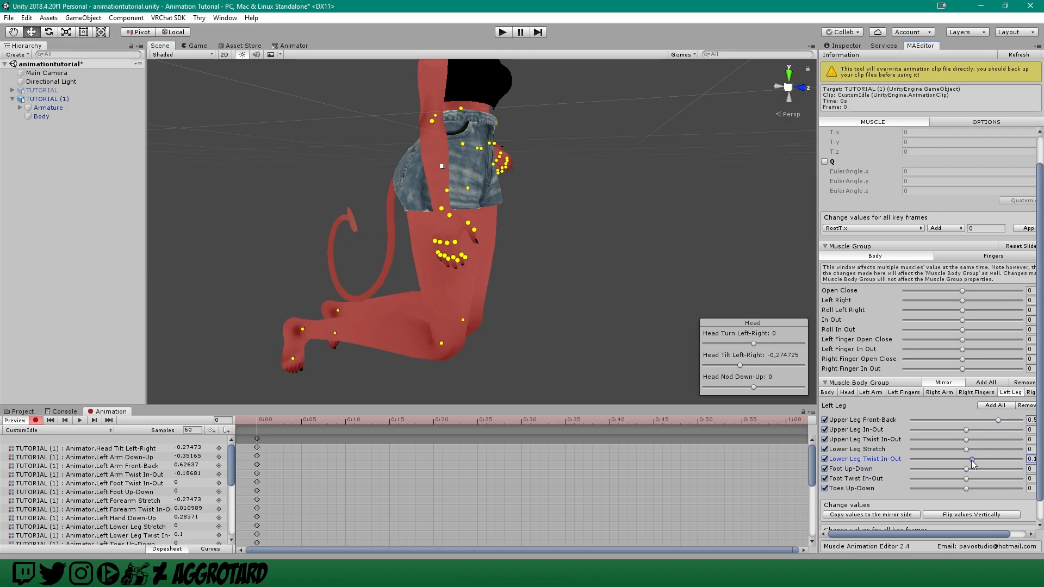
drag(966, 449, 1041, 458)
- Examine the legs and the avatar's complete idle pose from the front
middle_drag(576, 334, 593, 302)
scroll(627, 361, down, 5)
alt+drag(593, 303, 544, 221)
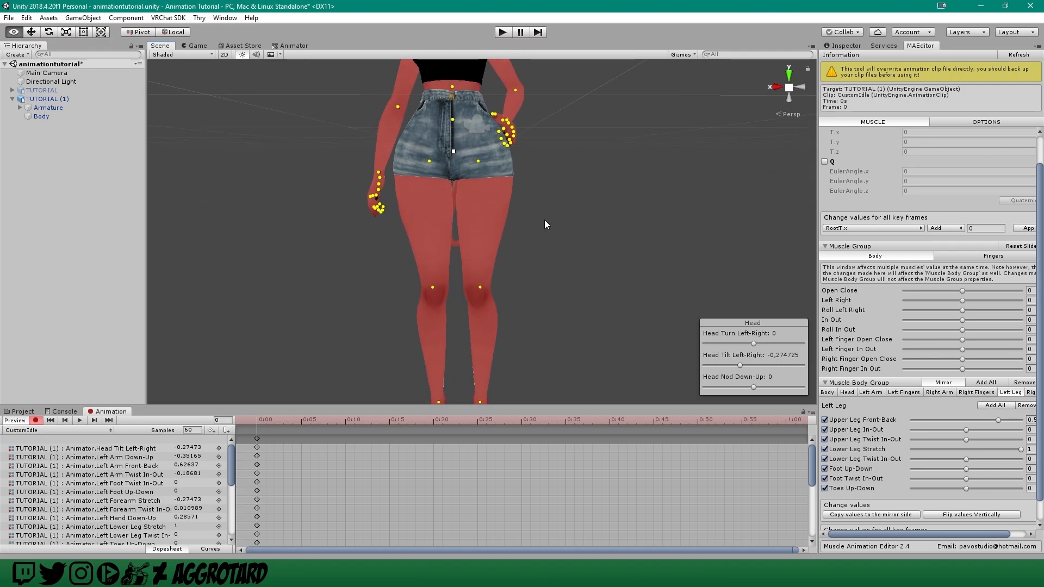
scroll(544, 163, down, 4)
middle_drag(543, 145, 566, 191)
middle_drag(583, 245, 594, 227)
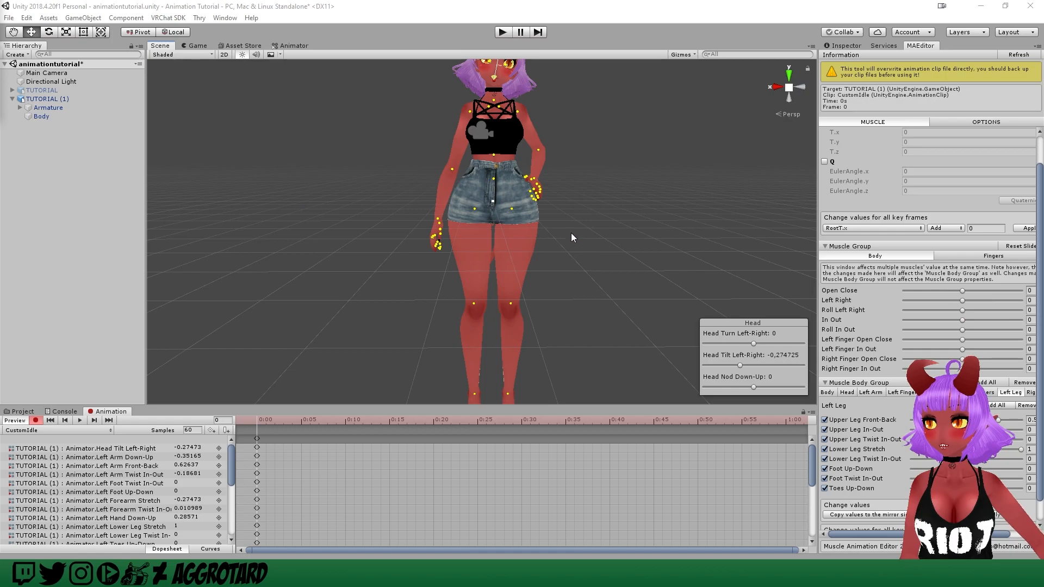
middle_drag(604, 225, 596, 256)
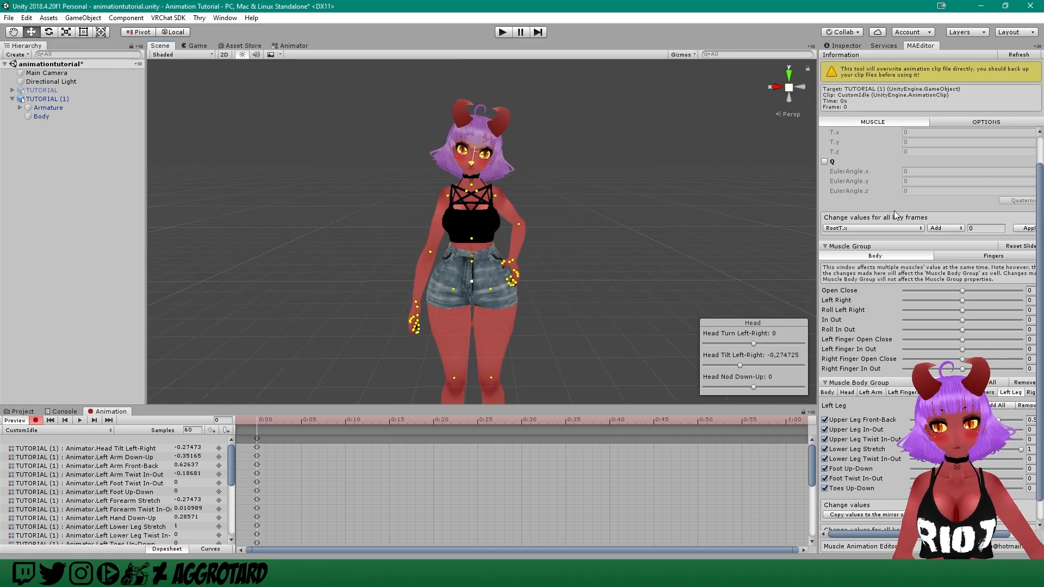
scroll(873, 216, up, 3)
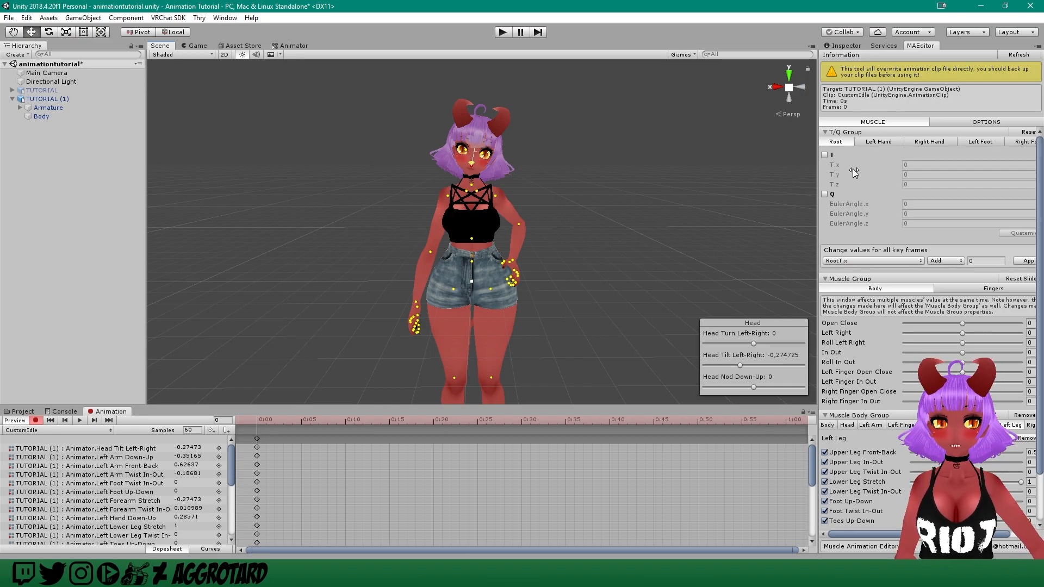
- Enable the root position T in the CustomIdle clip and set T.y to 0.99
click(824, 156)
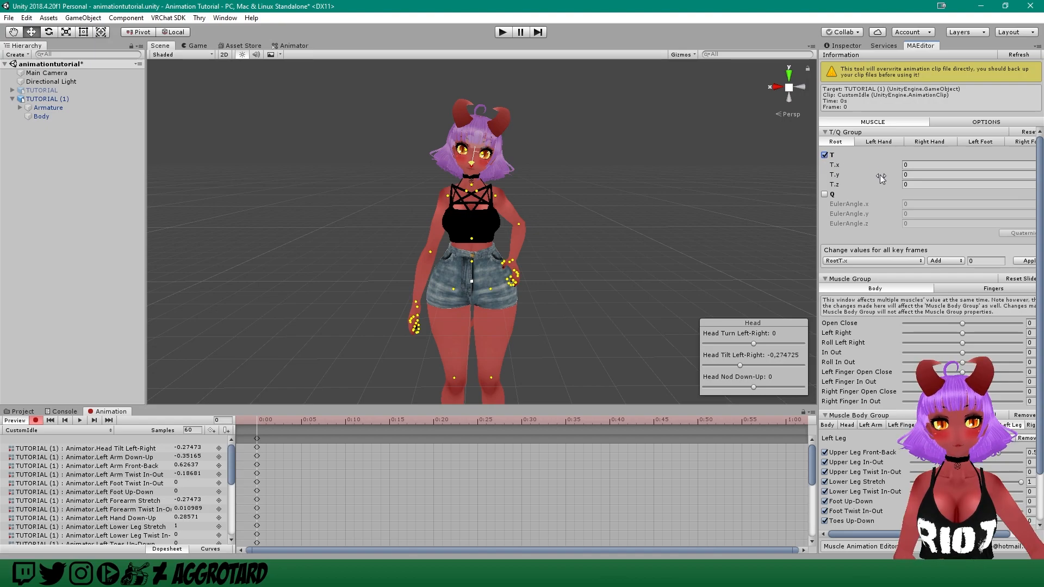
click(902, 174)
text(0.09)
drag(905, 174, 922, 177)
- Try root T.y values of 0.96 and 1 while comparing the foot's height with the ground from the side
middle_drag(623, 180, 629, 126)
scroll(629, 131, up, 5)
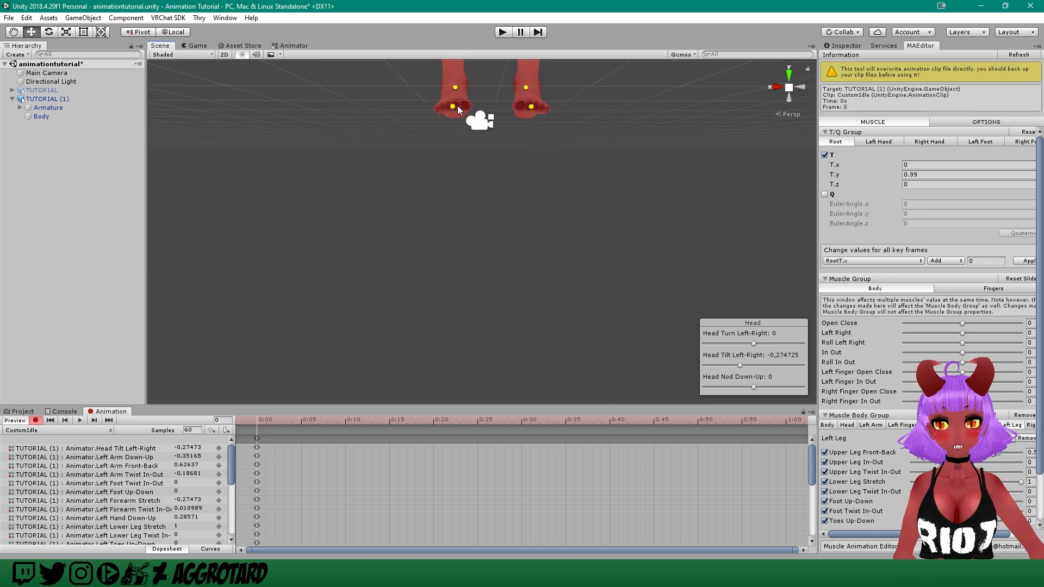
middle_drag(446, 98, 593, 159)
right_drag(592, 159, 687, 179)
middle_drag(634, 182, 714, 146)
scroll(632, 131, up, 2)
middle_drag(637, 120, 645, 140)
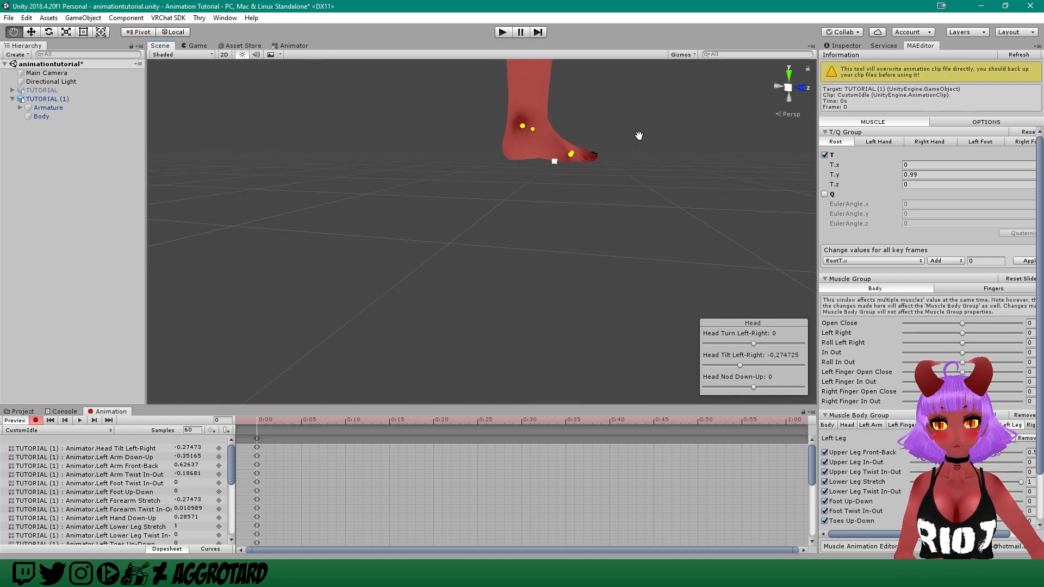
click(902, 175)
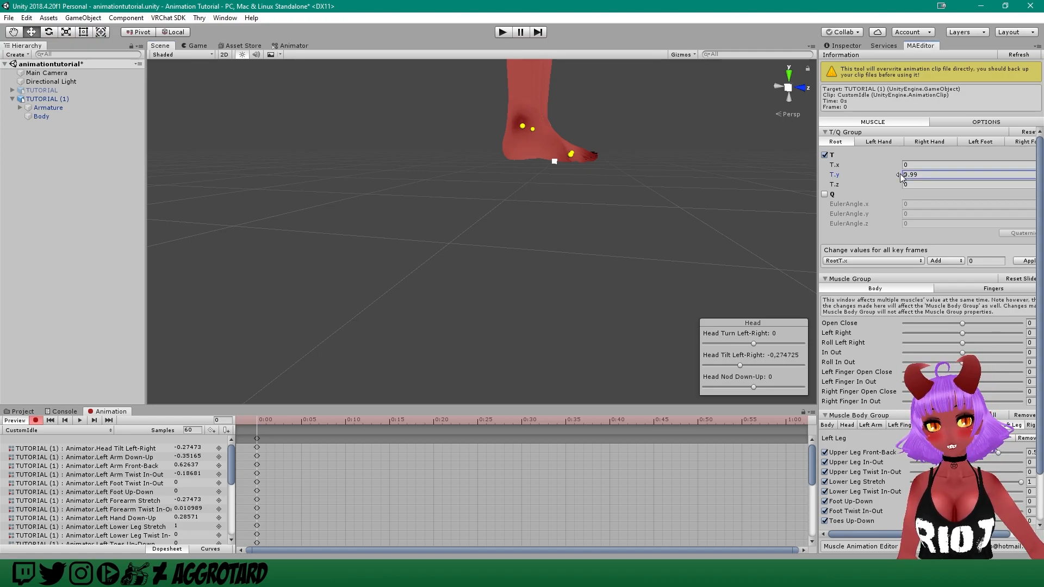
drag(898, 173, 897, 173)
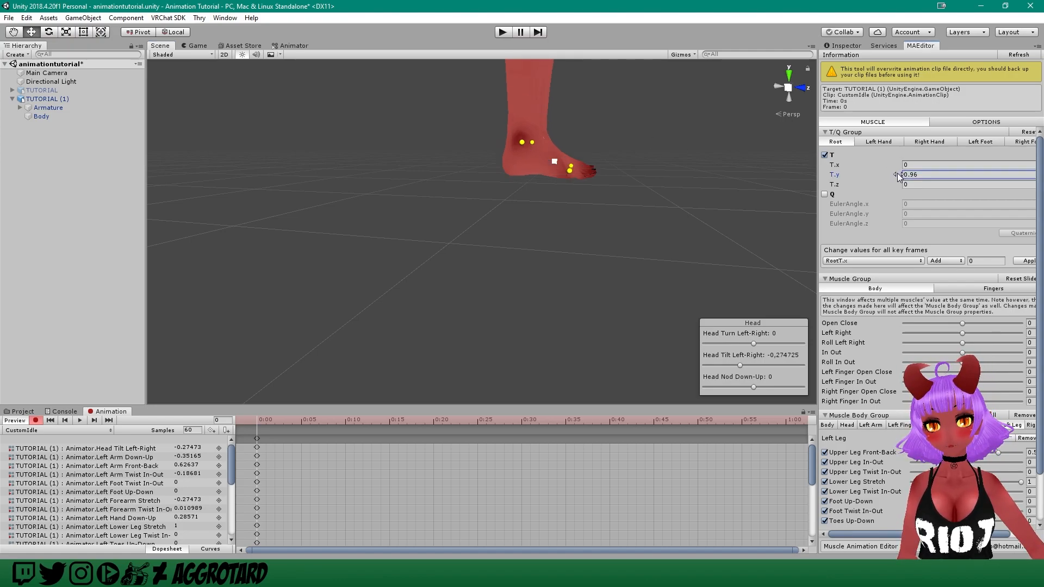
middle_drag(617, 152, 590, 128)
key(f)
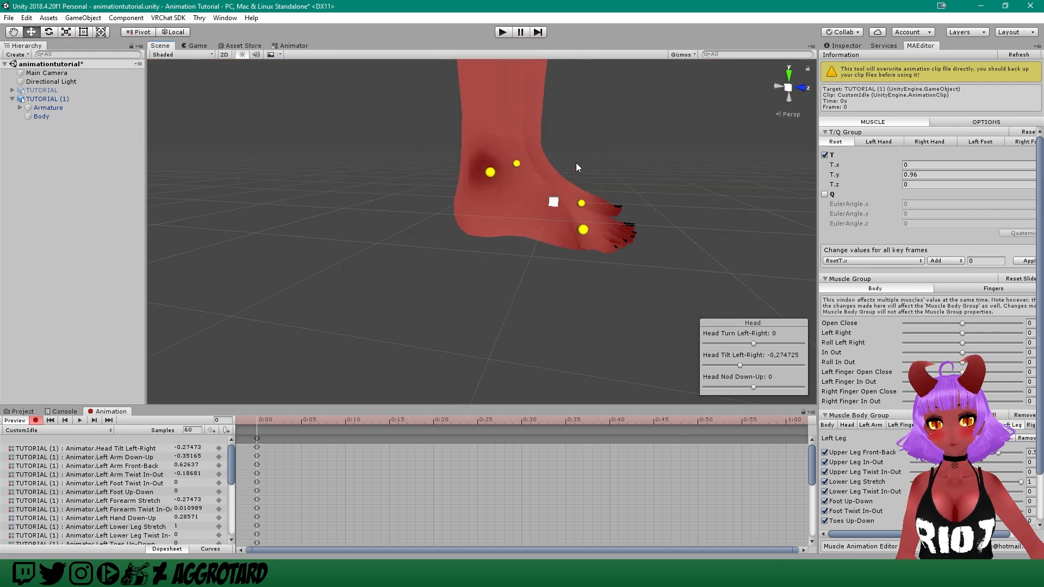
click(893, 176)
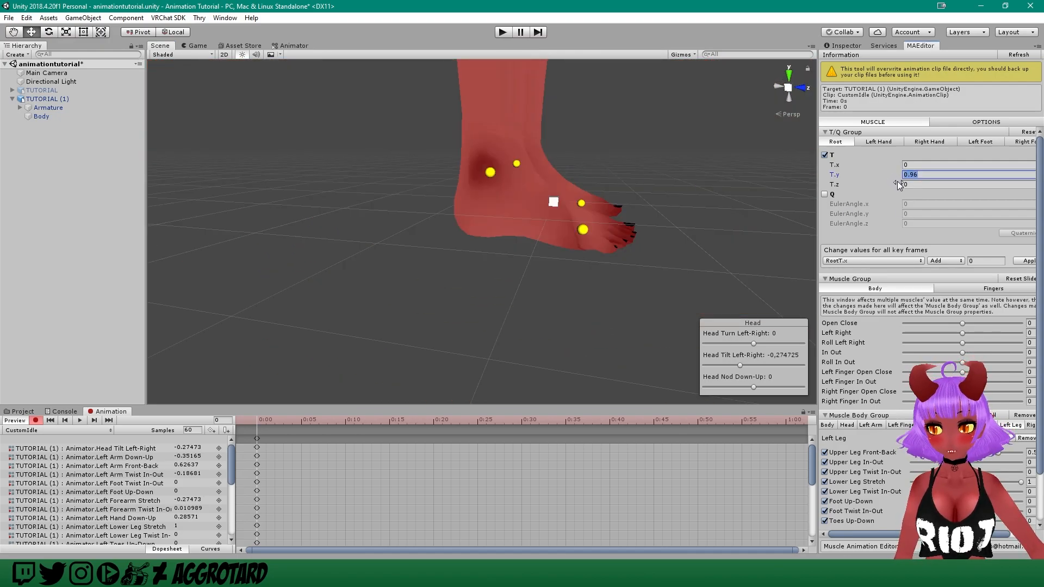
text(1)
- Adjust the root T.y through 0.99 to 0.97 so the foot sits near ground level
middle_drag(651, 177, 658, 166)
click(915, 174)
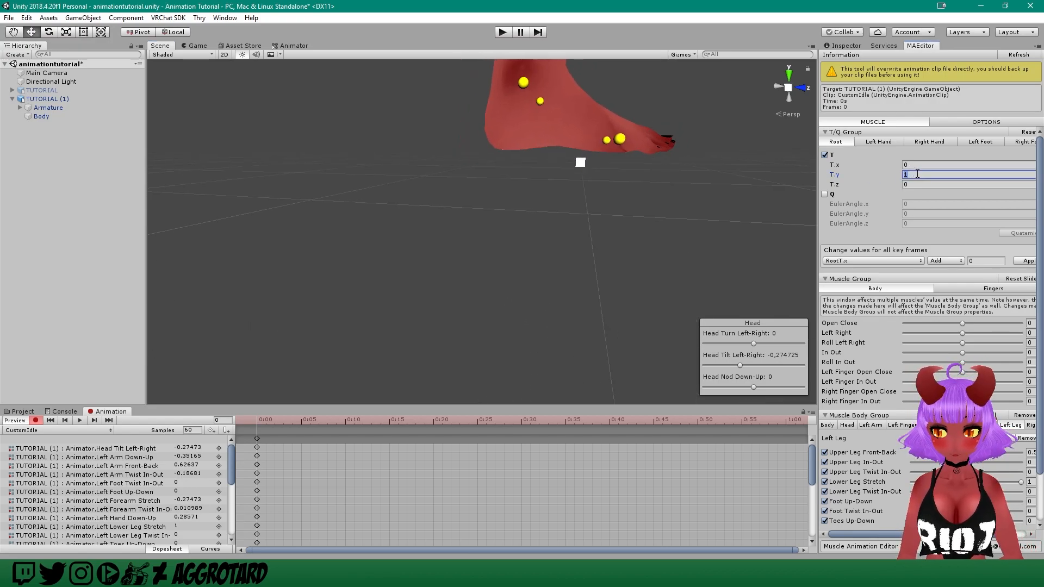
text(0.99)
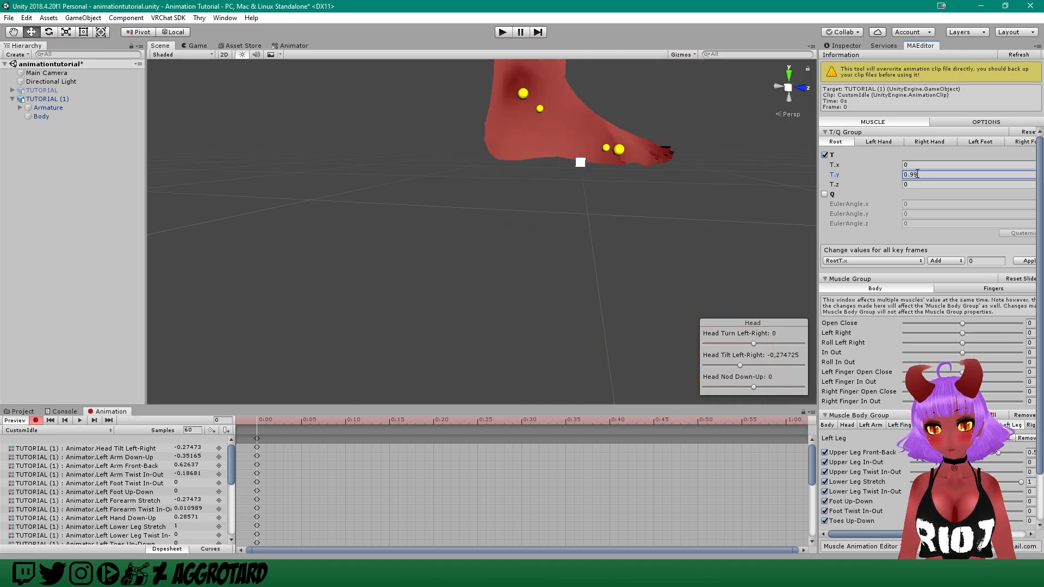
key(BackSpace)
text(7)
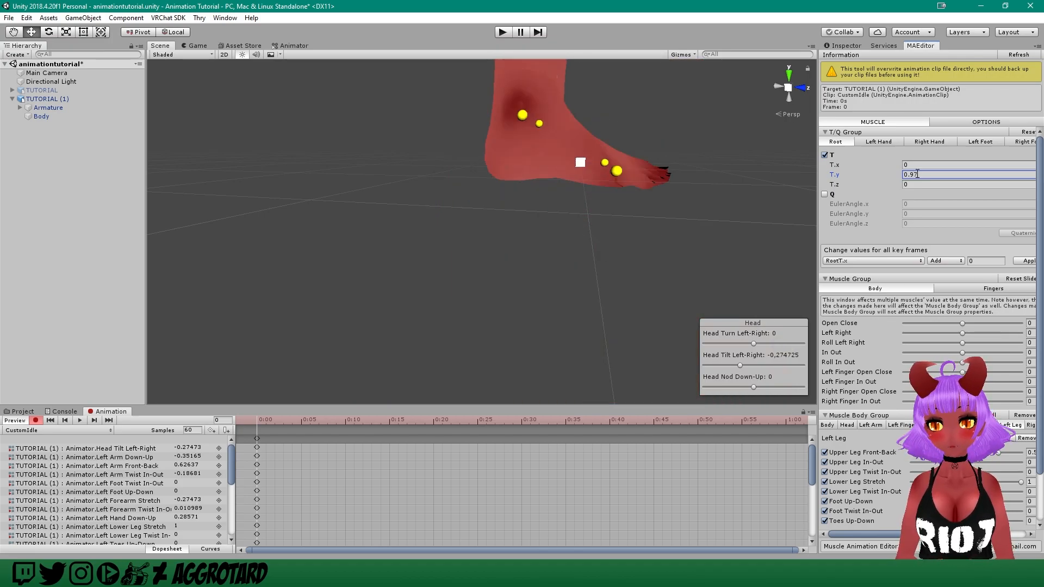
- Examine the avatar's full idle pose from the feet up to the front view
middle_drag(699, 196, 636, 236)
scroll(645, 207, down, 3)
middle_drag(645, 159, 610, 267)
alt+drag(626, 206, 375, 190)
middle_drag(783, 103, 460, 193)
scroll(484, 197, down, 3)
middle_drag(463, 239, 535, 186)
alt+drag(510, 171, 583, 164)
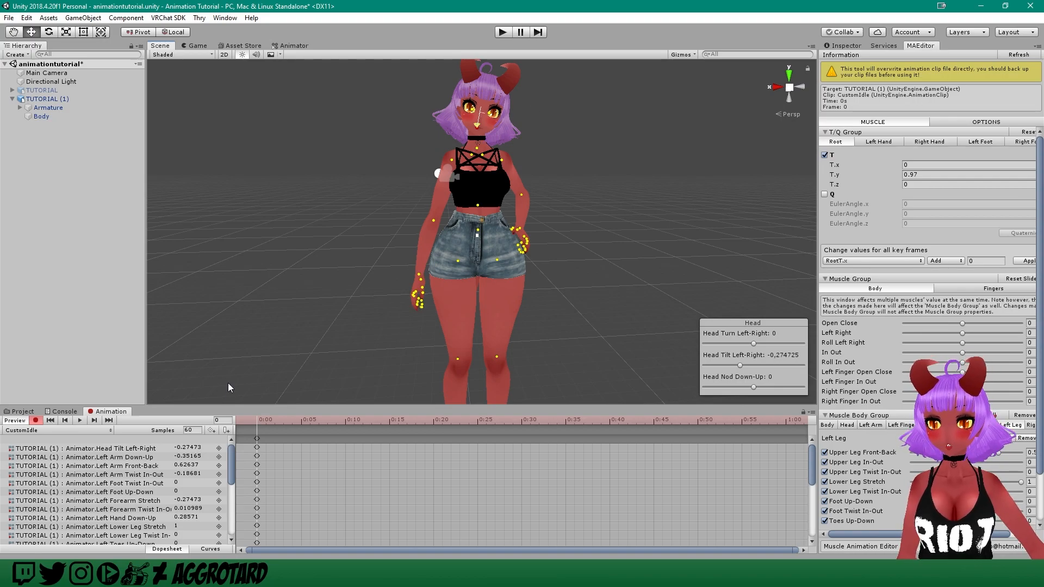
- Stop recording and duplicate all of CustomIdle's frame 0 keyframes at frame 1
click(36, 421)
scroll(553, 463, down, 5)
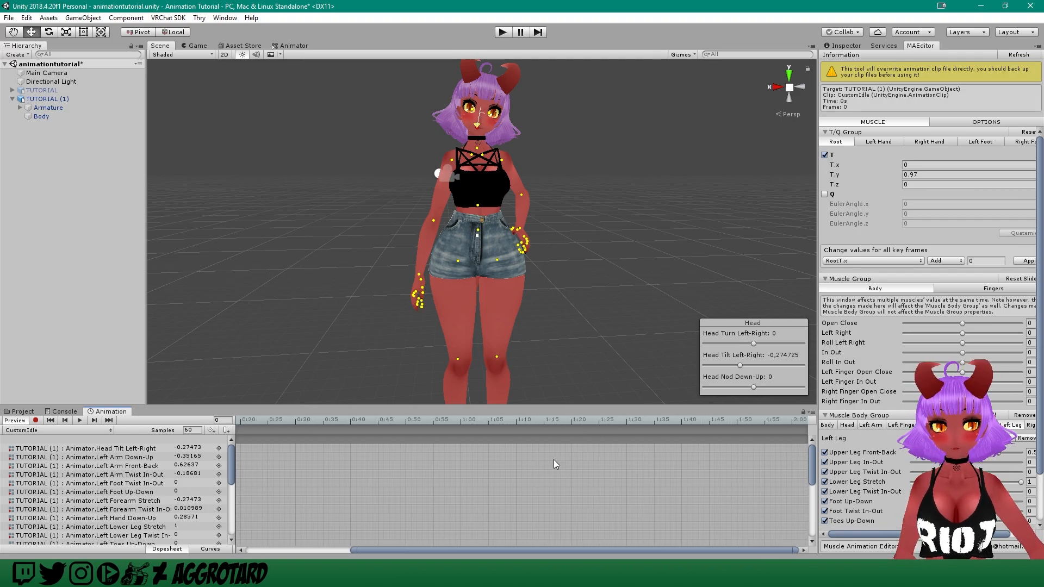
drag(469, 549, 311, 549)
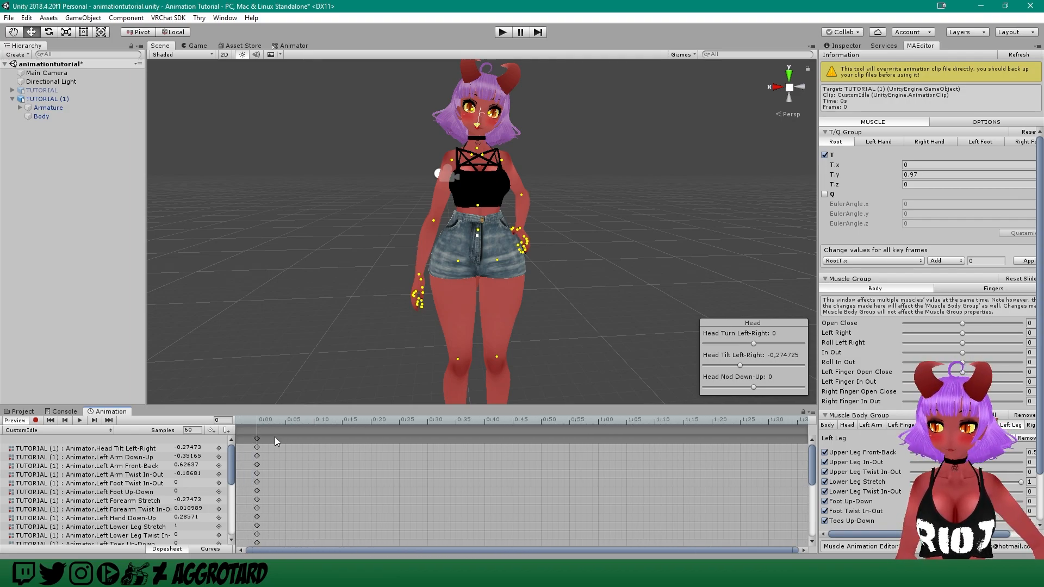
click(256, 438)
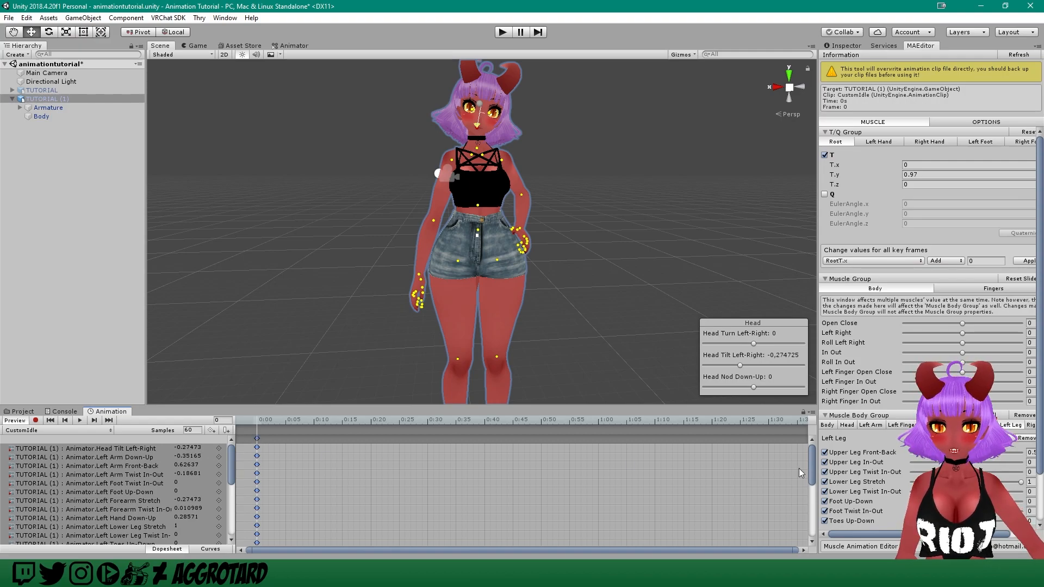
mouse_move(813, 466)
mouse_down()
mouse_move(810, 522)
mouse_move(814, 450)
mouse_up()
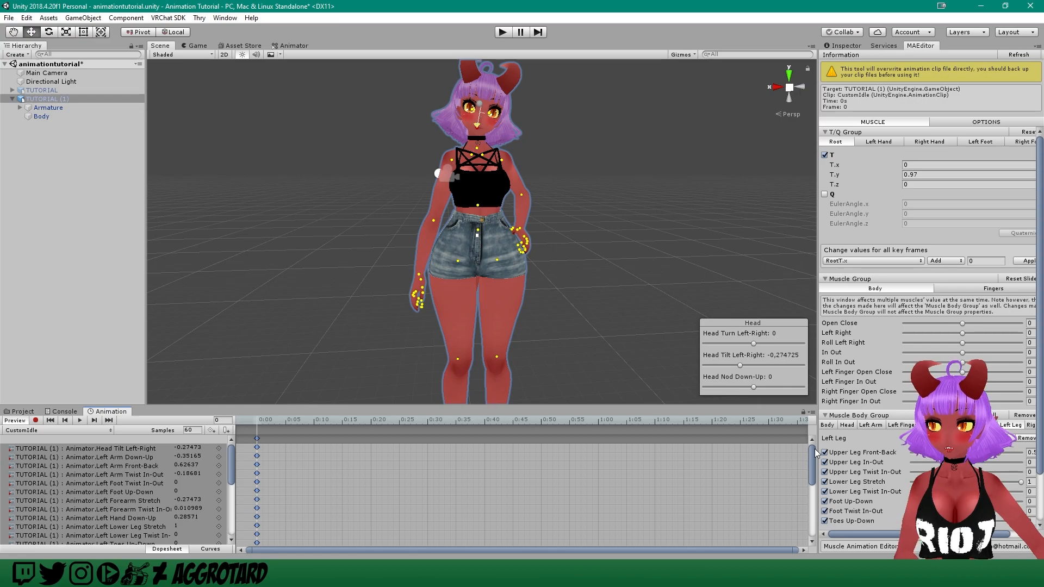
click(265, 421)
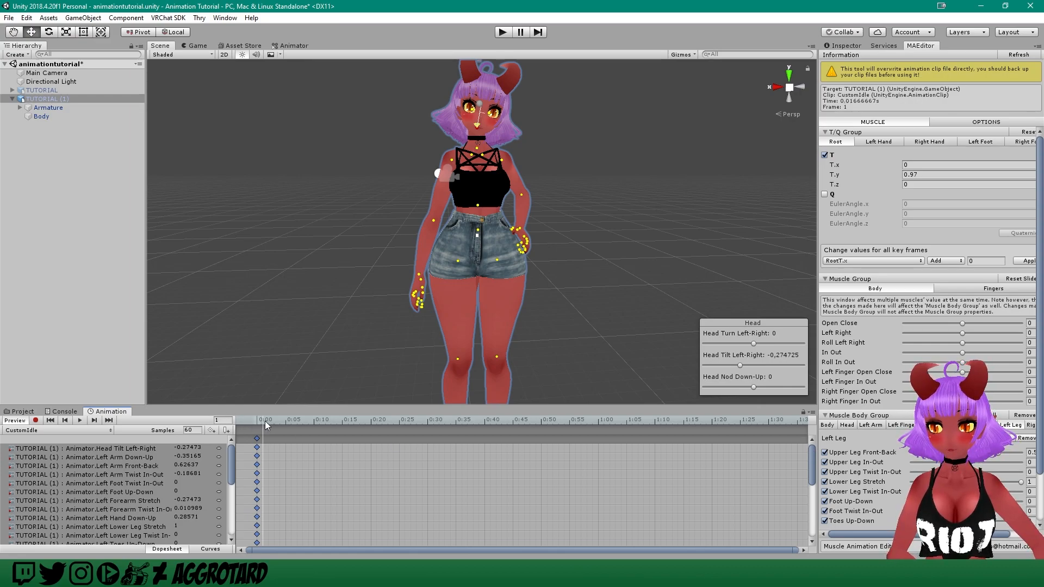
key(k)
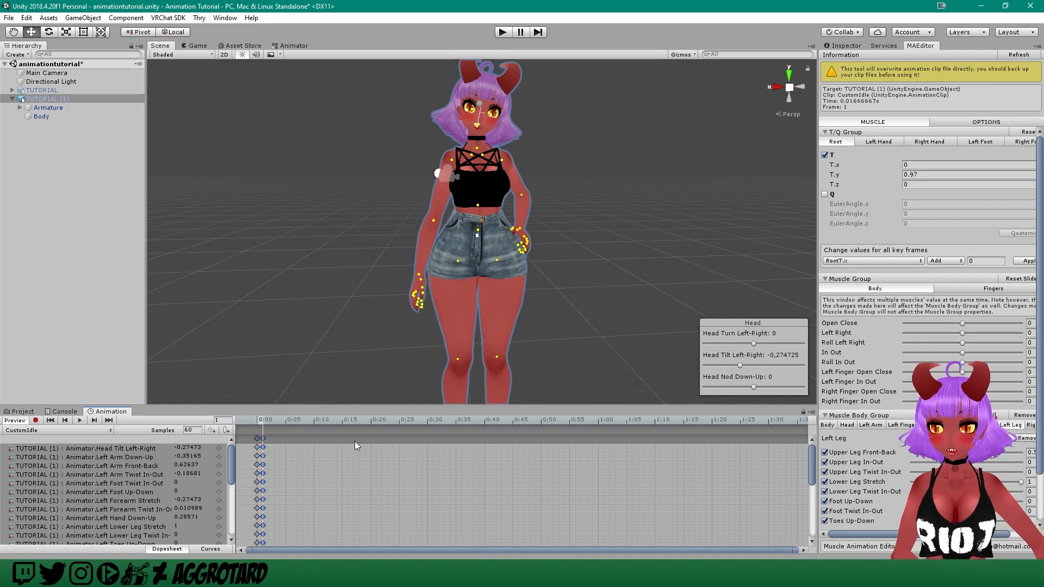
- Return to frame 0, play back the CustomIdle clip and turn off the animation preview
click(257, 421)
drag(257, 420, 258, 420)
key(space)
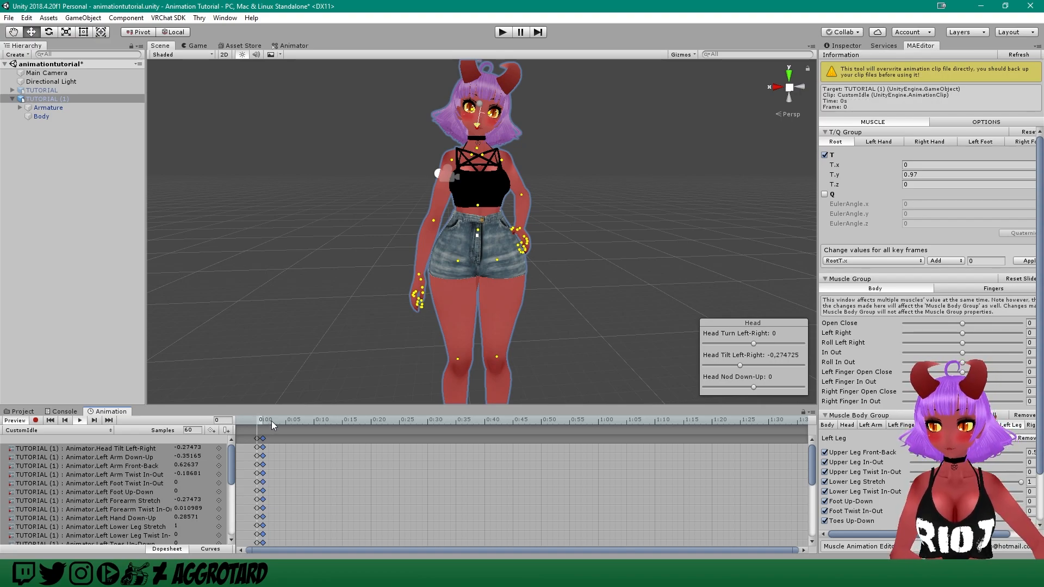
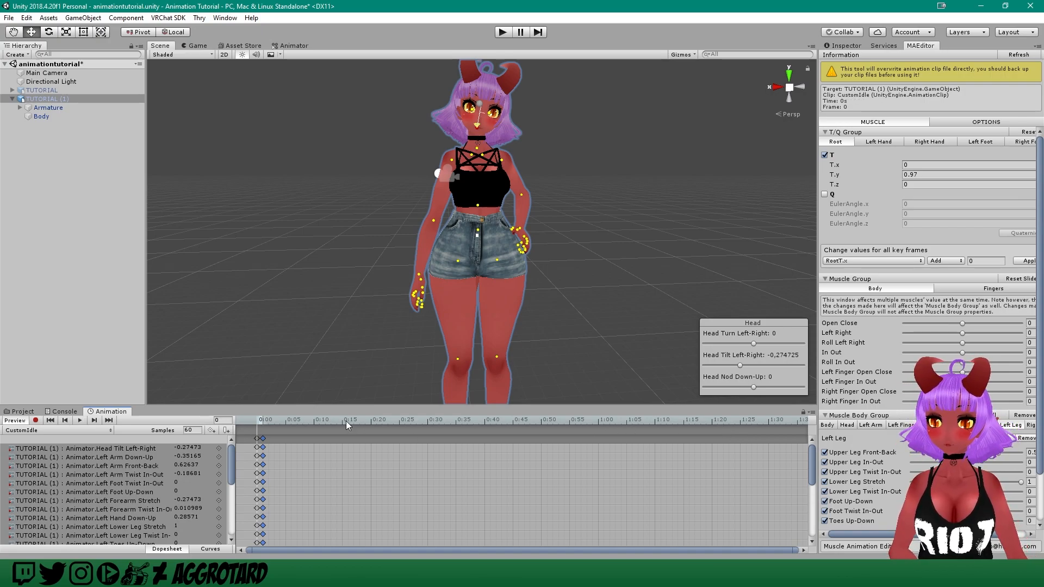
middle_drag(528, 280, 508, 259)
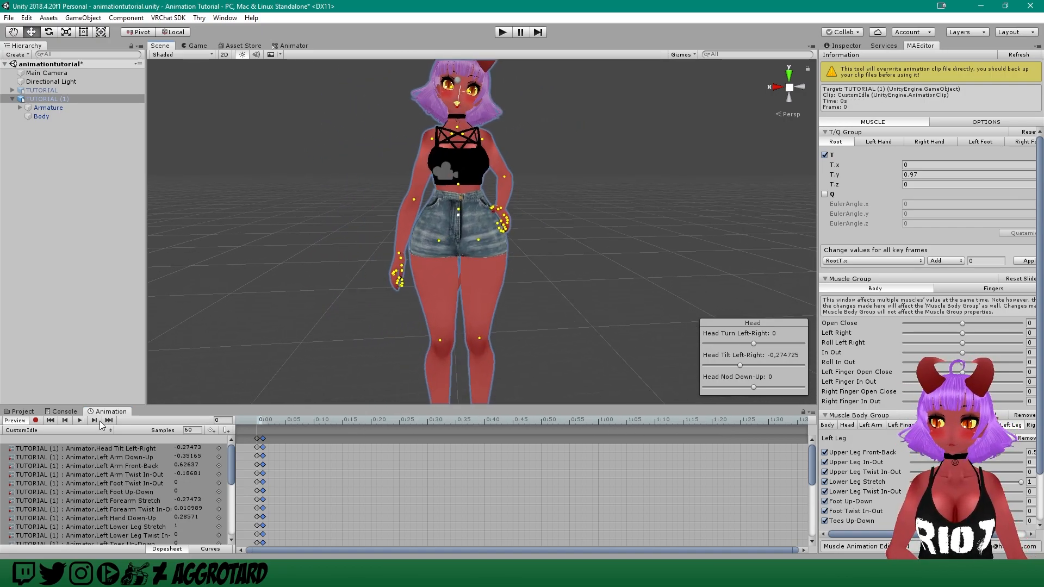
click(20, 423)
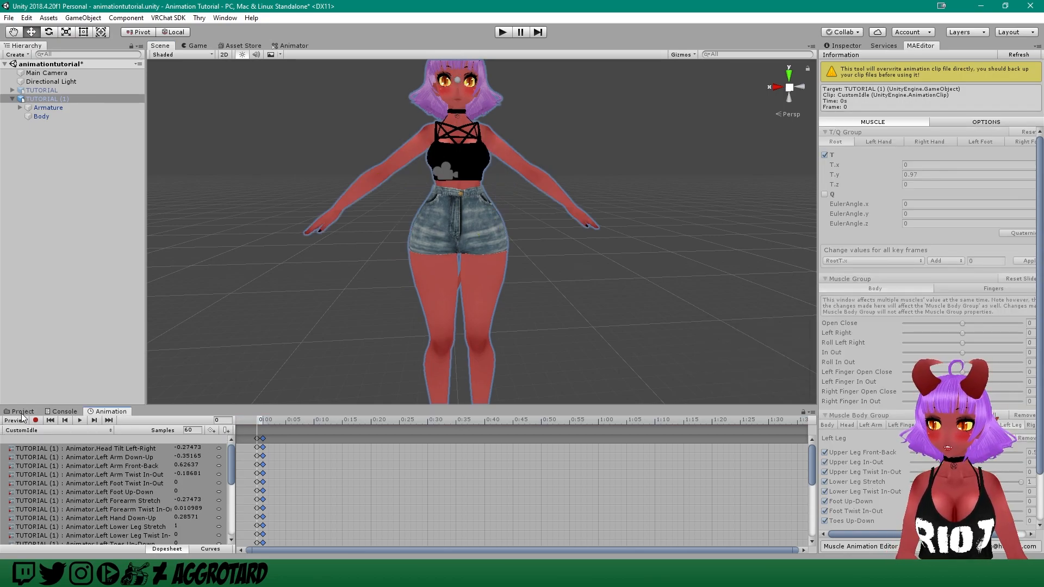
- Create a new animation clip named Sit in the avatar's Animations folder
click(23, 412)
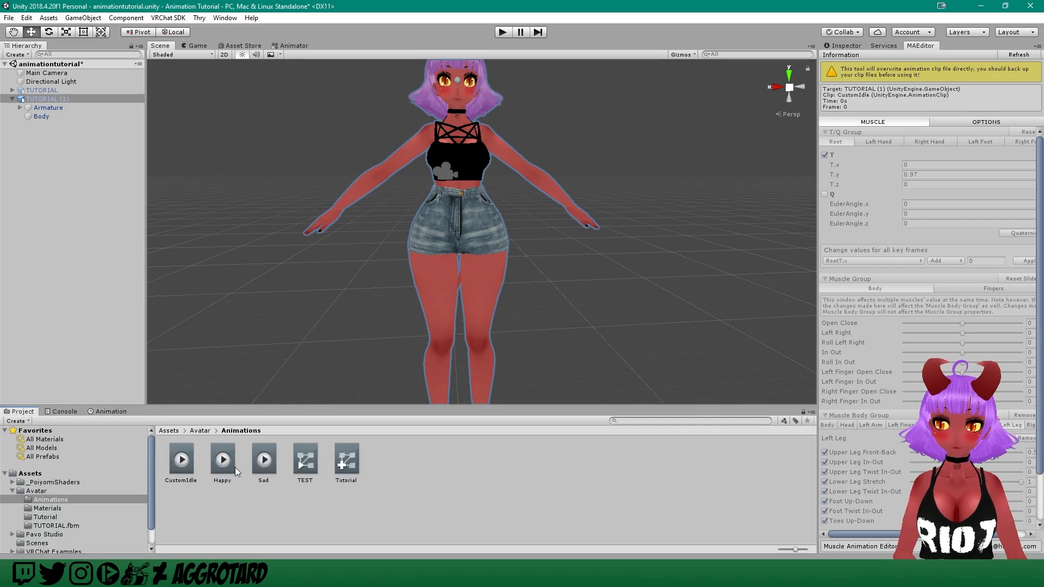
click(410, 462)
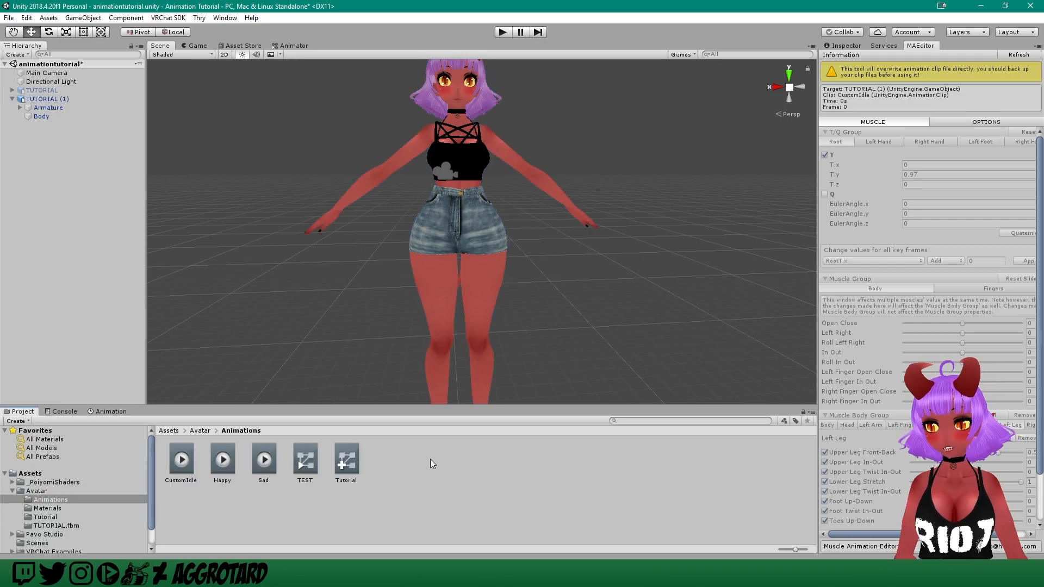
right_click(423, 464)
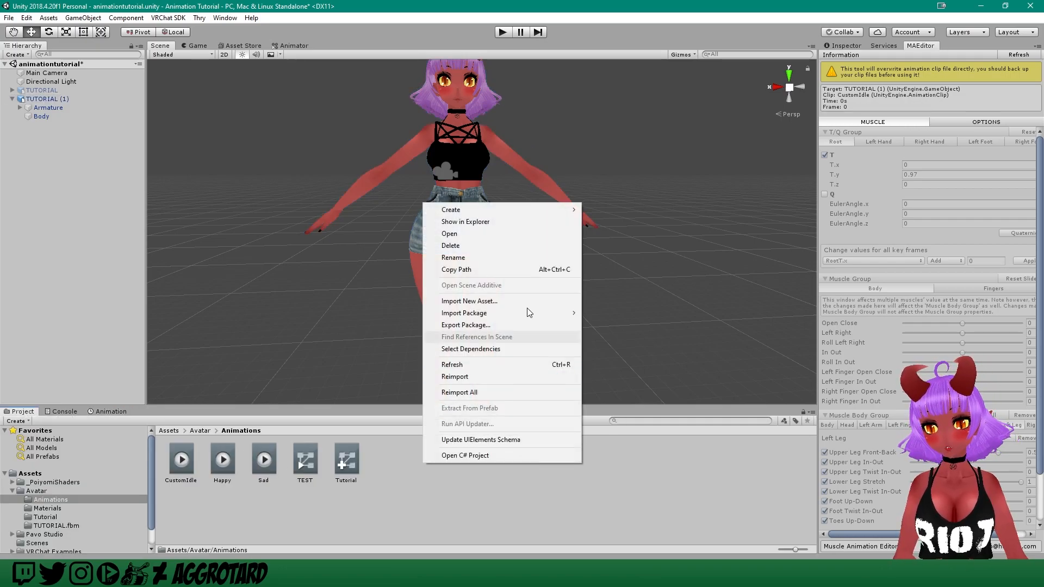
mouse_move(506, 210)
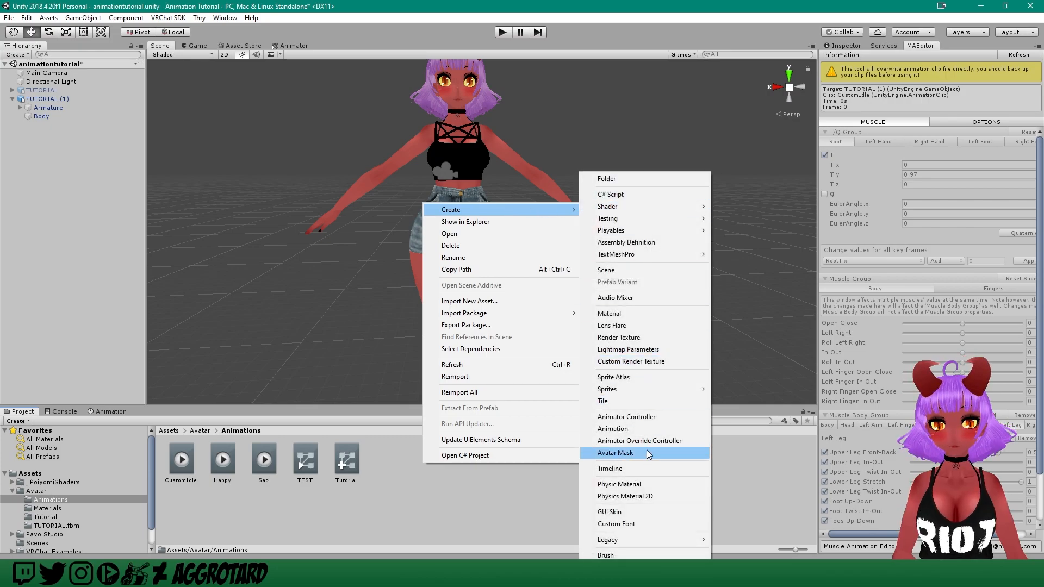
click(620, 429)
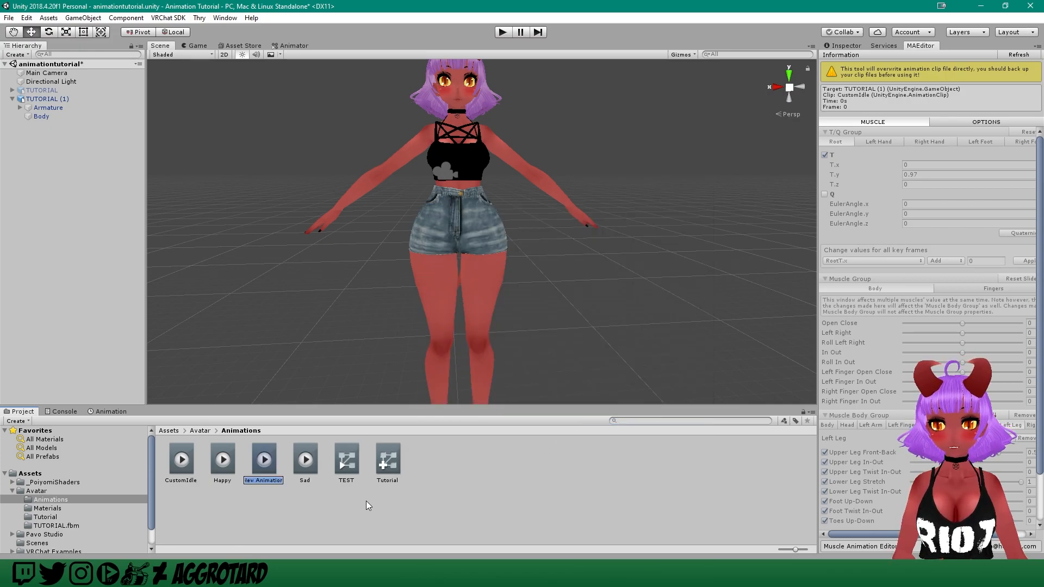
text(Sit)
key(Return)
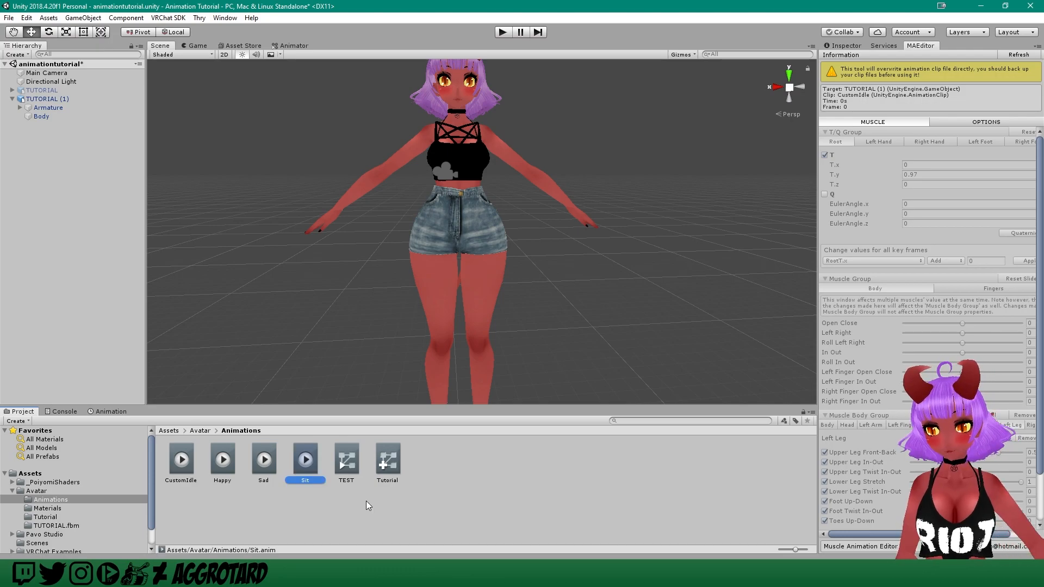
- Delete the existing state from the TEST animator controller and add the Sit clip in its place
click(355, 456)
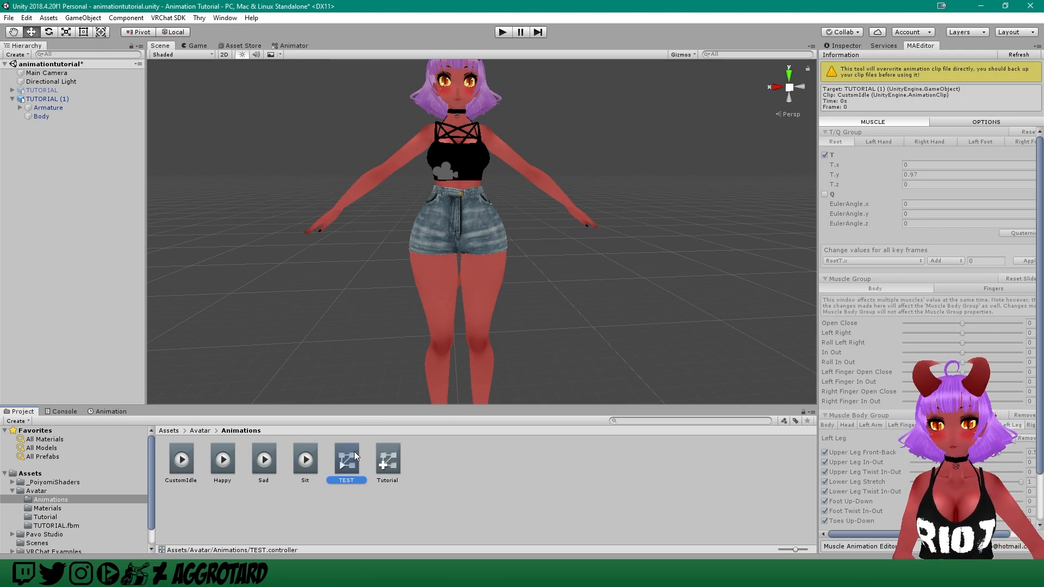
click(288, 46)
click(582, 132)
key(Delete)
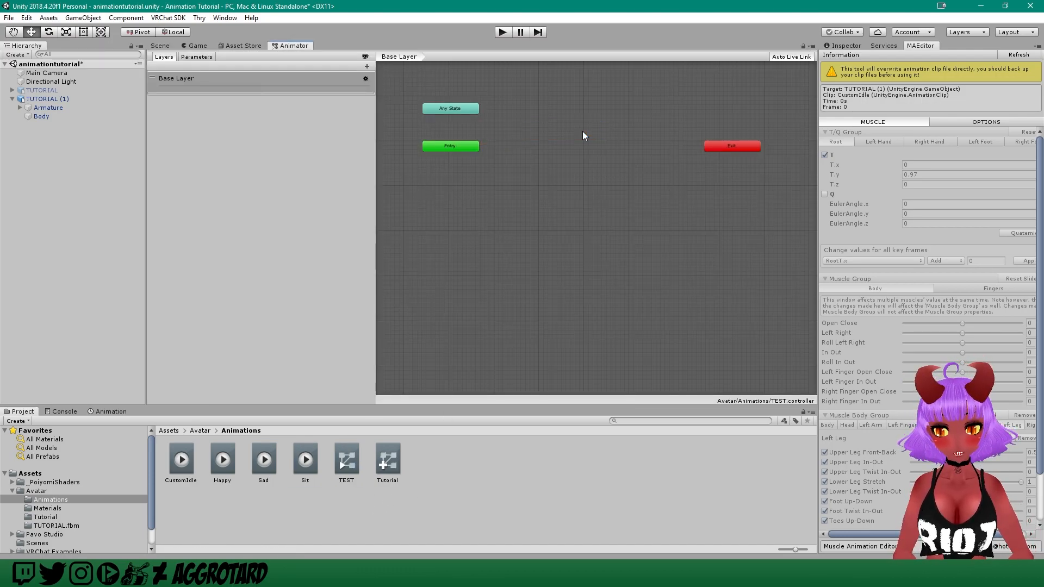
drag(319, 476, 490, 239)
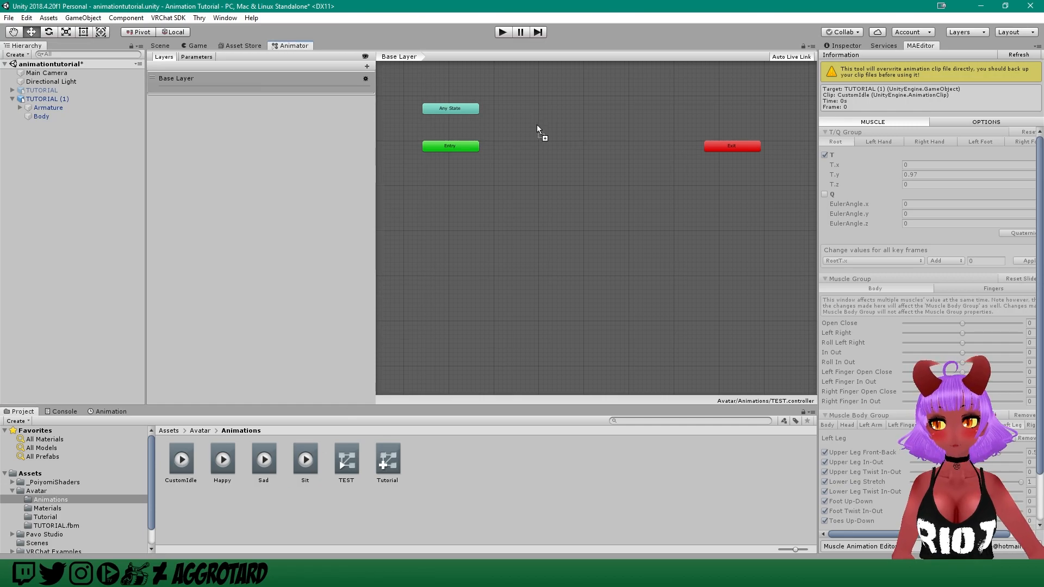
drag(537, 128, 538, 129)
- Select TUTORIAL (1) in the scene and start recording its Sit animation clip
click(162, 45)
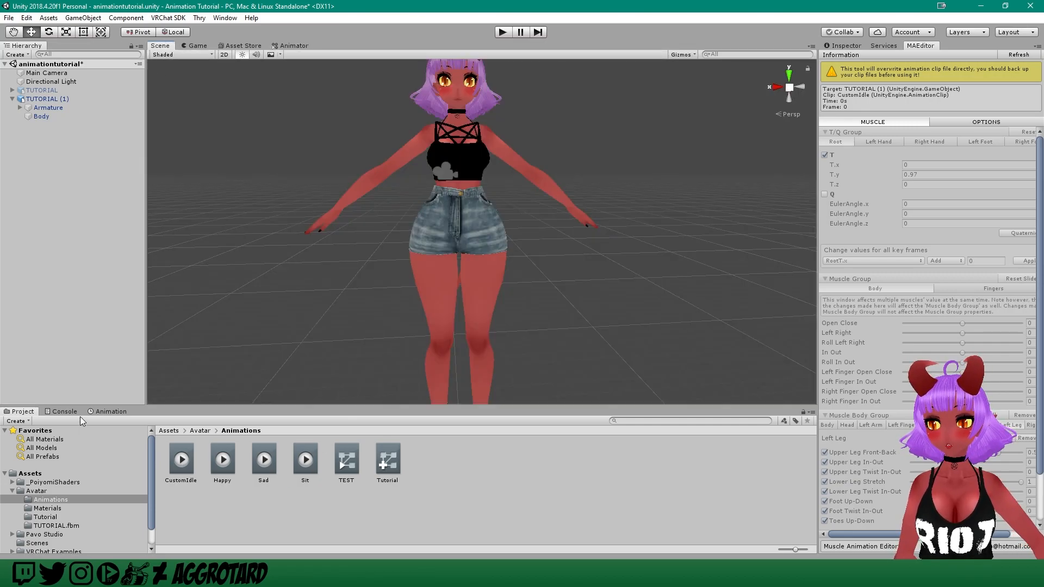
click(48, 98)
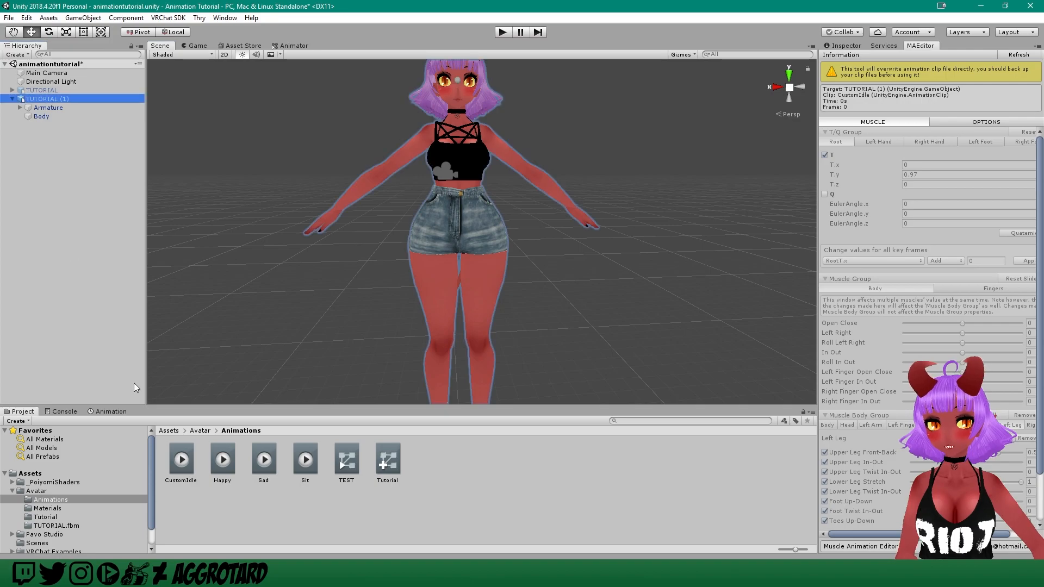
click(111, 411)
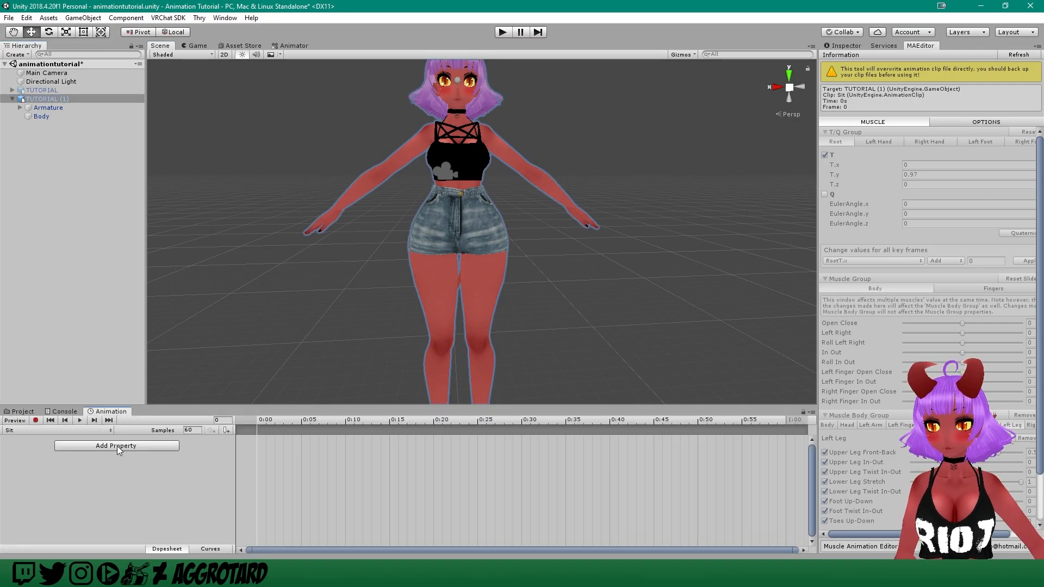
click(35, 420)
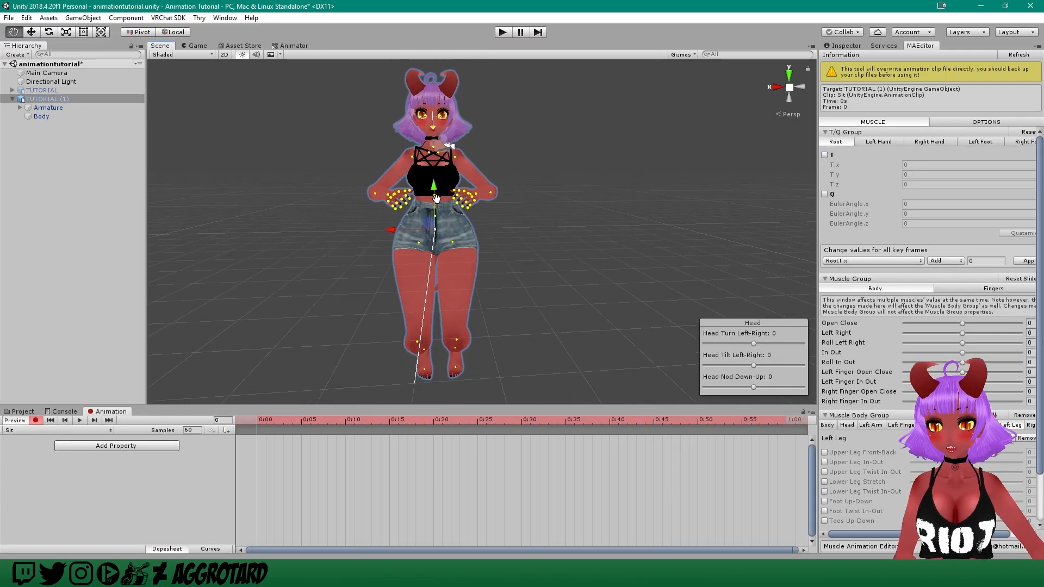
scroll(446, 213, up, 6)
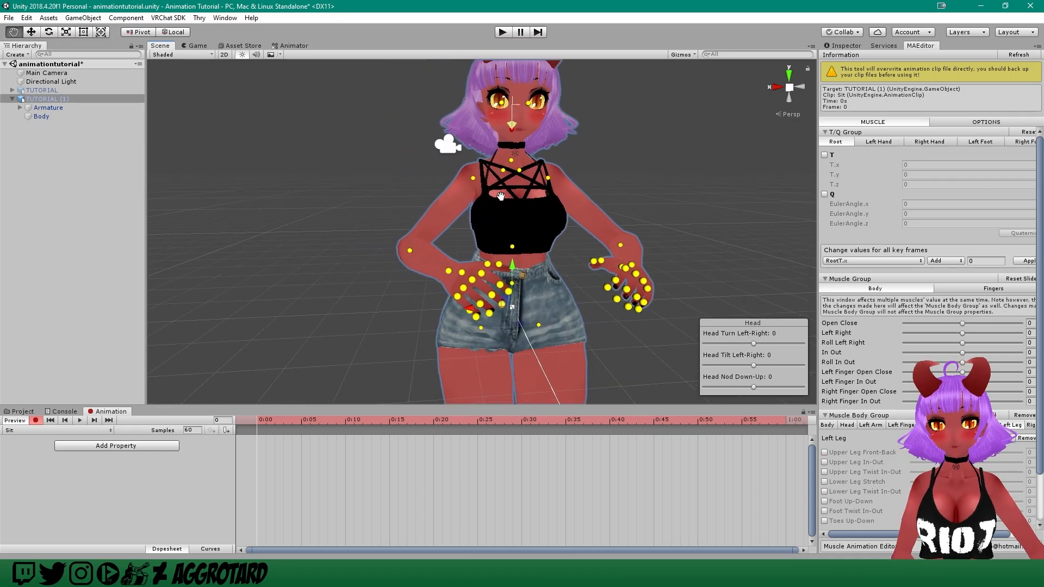
- Add all mirrored leg muscles to the Sit clip and set Upper Leg Twist 0.388, Lower Leg Stretch -0.149 and Foot Twist -0.06
scroll(484, 191, down, 3)
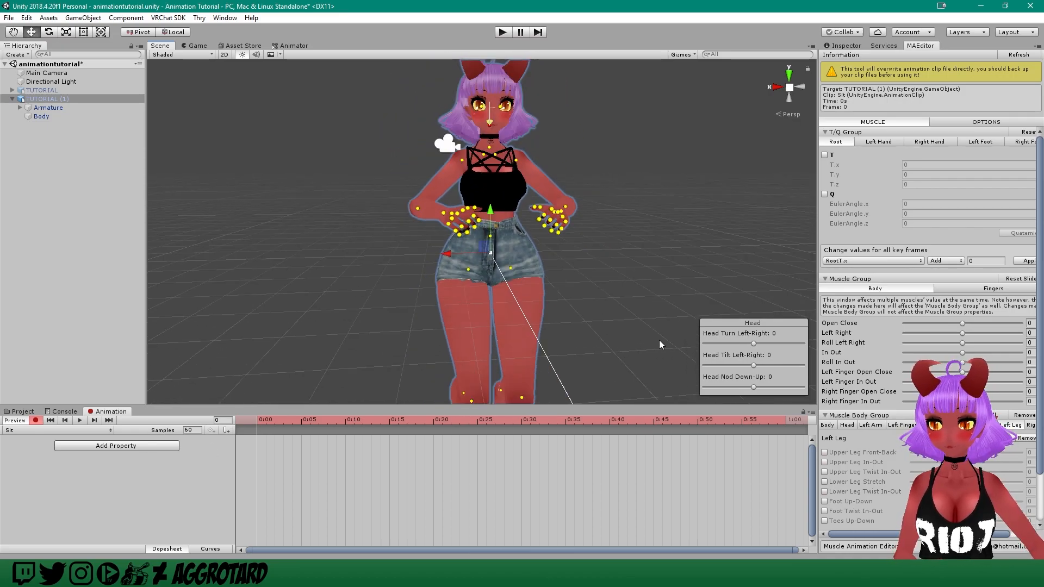
middle_drag(670, 263, 651, 241)
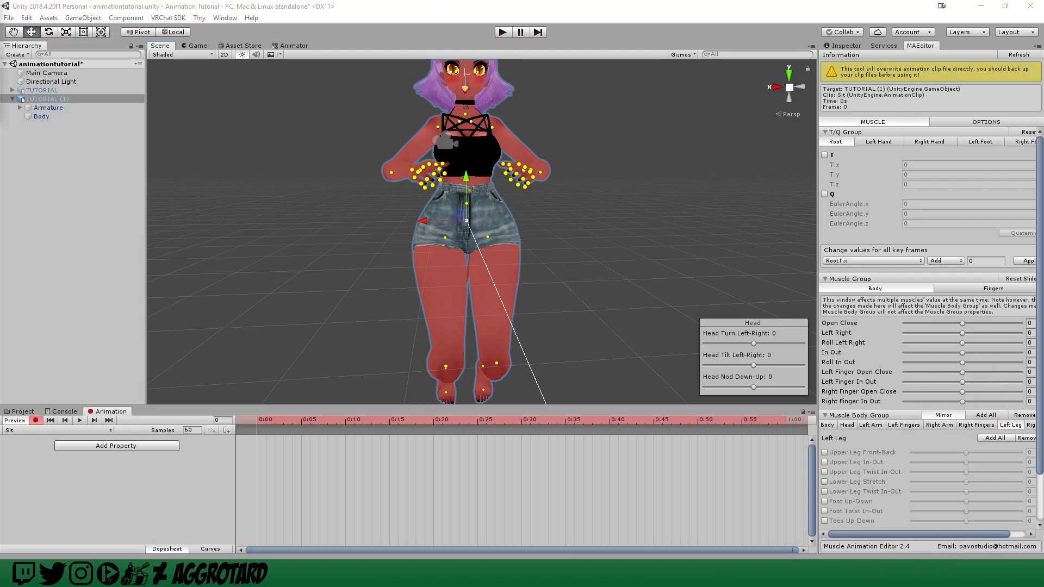
click(994, 438)
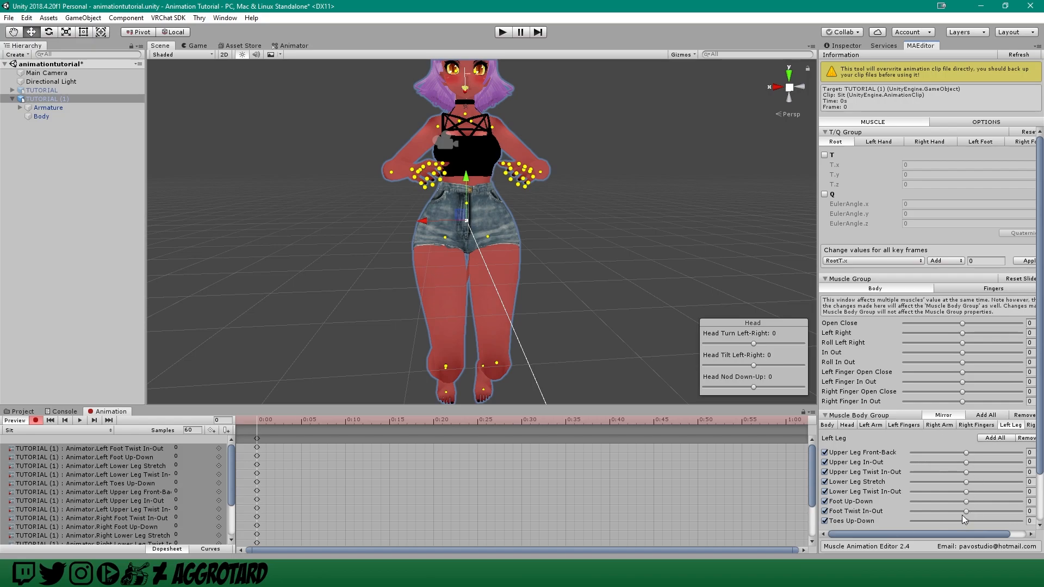
drag(965, 511, 966, 455)
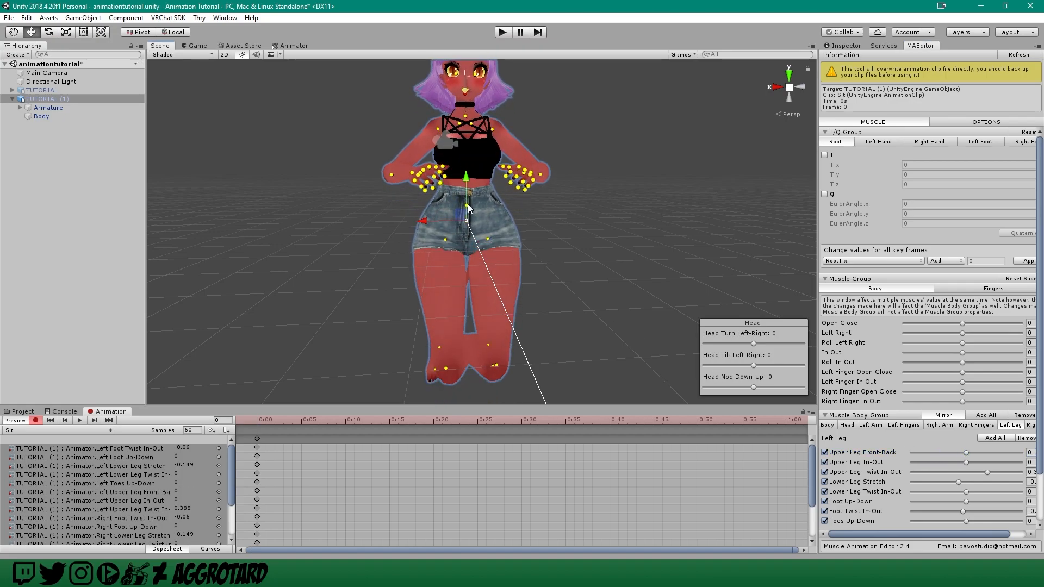
- Set Spine Front-Back to -1 and raise both legs with Upper Leg Front-Back at -0.617
alt+drag(466, 211, 767, 221)
middle_drag(767, 221, 791, 222)
middle_drag(582, 204, 488, 200)
scroll(453, 193, up, 5)
drag(753, 343, 699, 364)
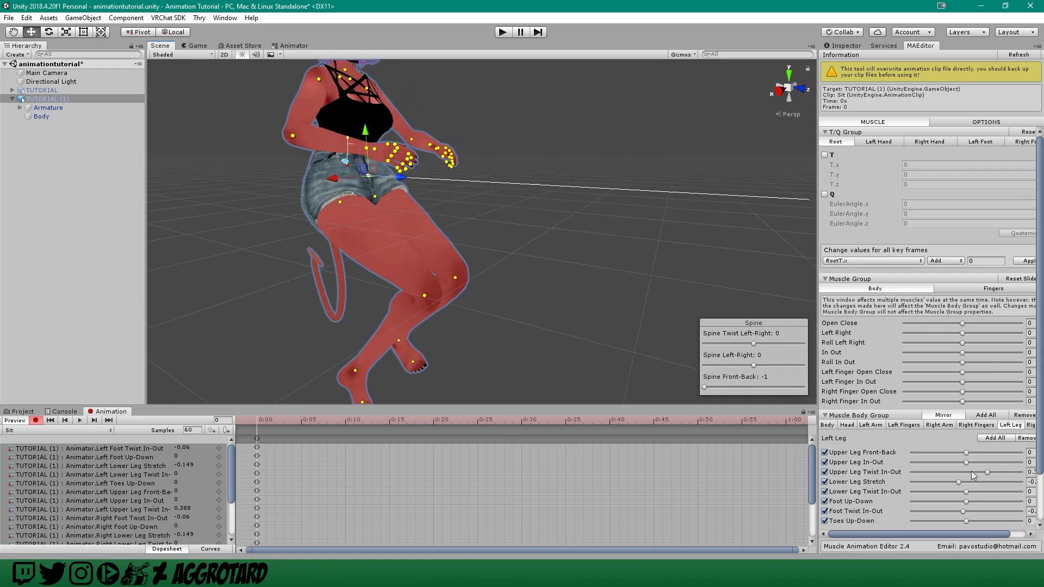
drag(965, 452, 932, 444)
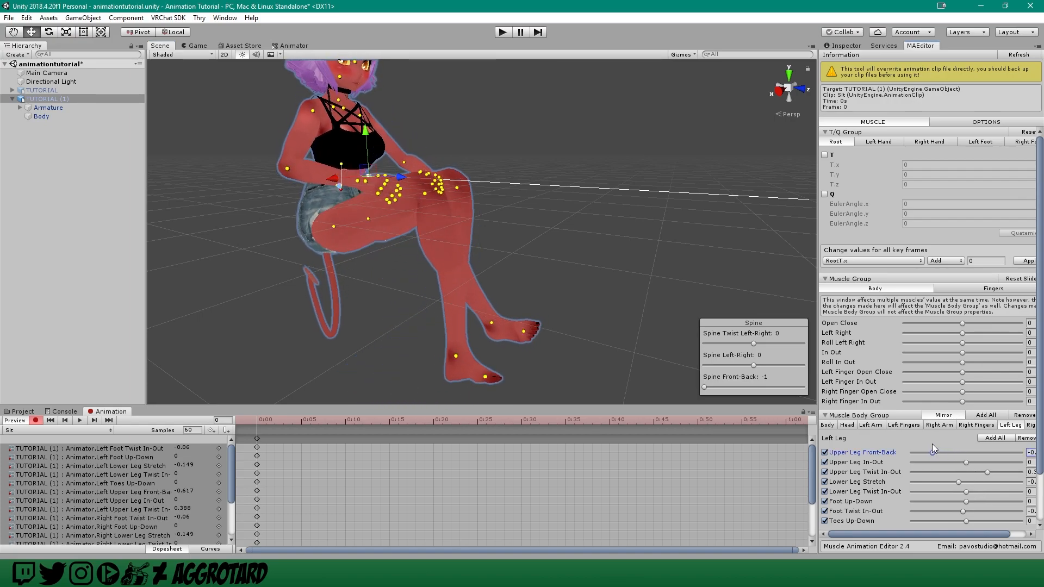
- Spread and cross the legs with Upper Leg In-Out 0.428, Upper Leg Twist In-Out 1 and Lower Leg Stretch -0.119
mouse_move(671, 329)
middle_down()
mouse_move(787, 302)
mouse_move(688, 336)
mouse_move(660, 334)
middle_up()
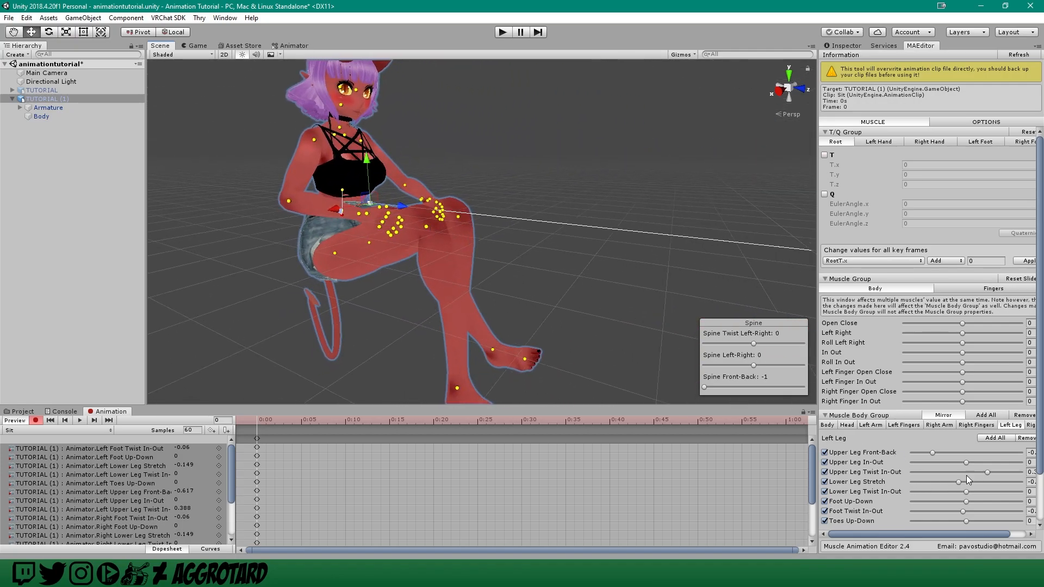
drag(964, 461, 990, 463)
middle_drag(622, 327, 579, 289)
drag(958, 484, 1027, 477)
alt+drag(585, 286, 422, 191)
key(f)
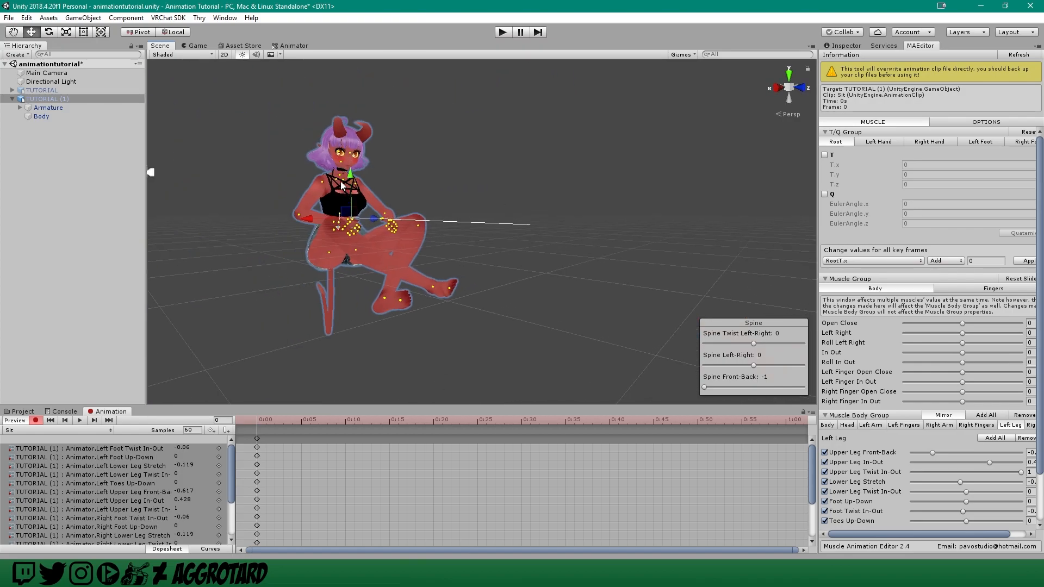
- Select the right upper arm joint and add all mirrored arm muscles to the Sit clip
scroll(338, 209, up, 8)
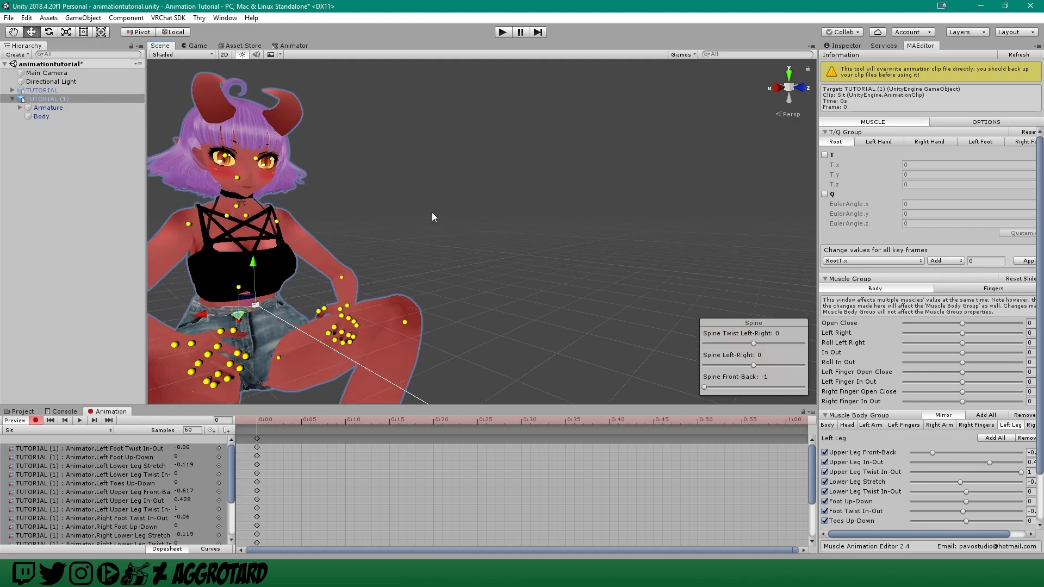
scroll(432, 217, down, 4)
click(369, 232)
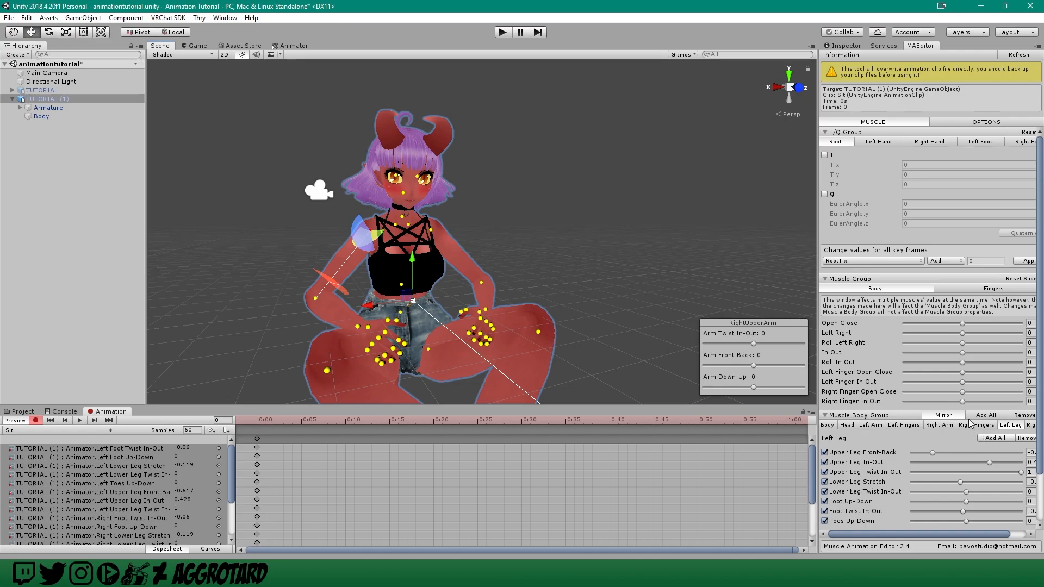
click(872, 425)
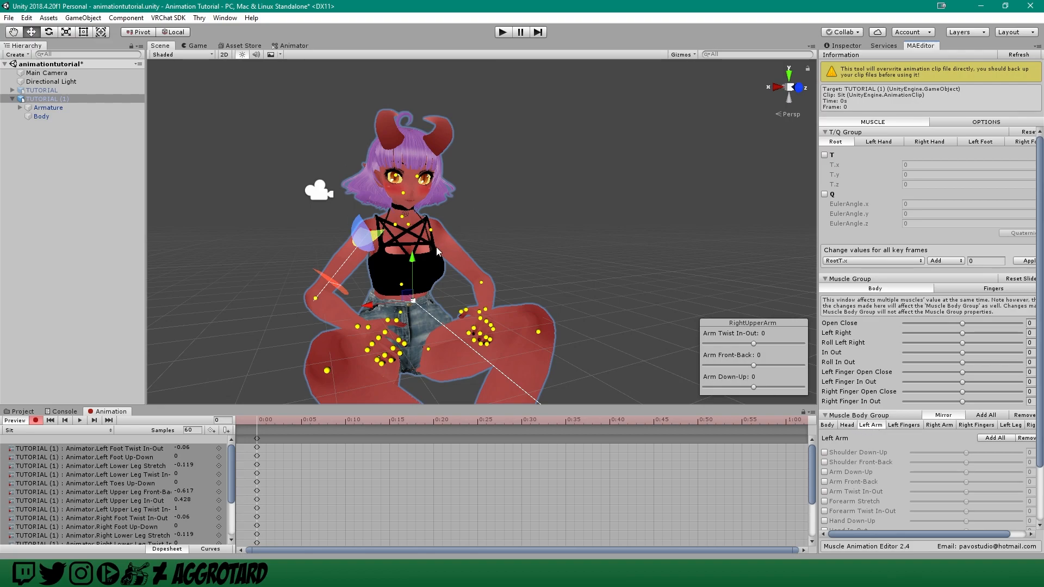
click(995, 438)
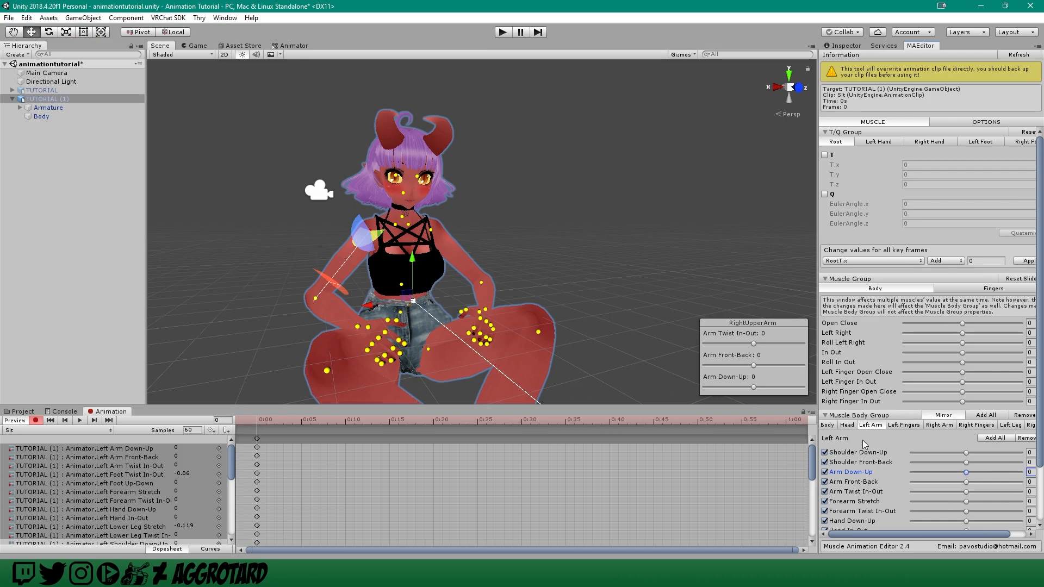
- Pose both arms: Shoulder Down-Up -0.567, Shoulder Front-Back -1, Arm Down-Up -0.1, Arm Front-Back -0.239, Arm Twist -0.637, Forearm Stretch 0.697
drag(966, 453, 898, 462)
click(960, 472)
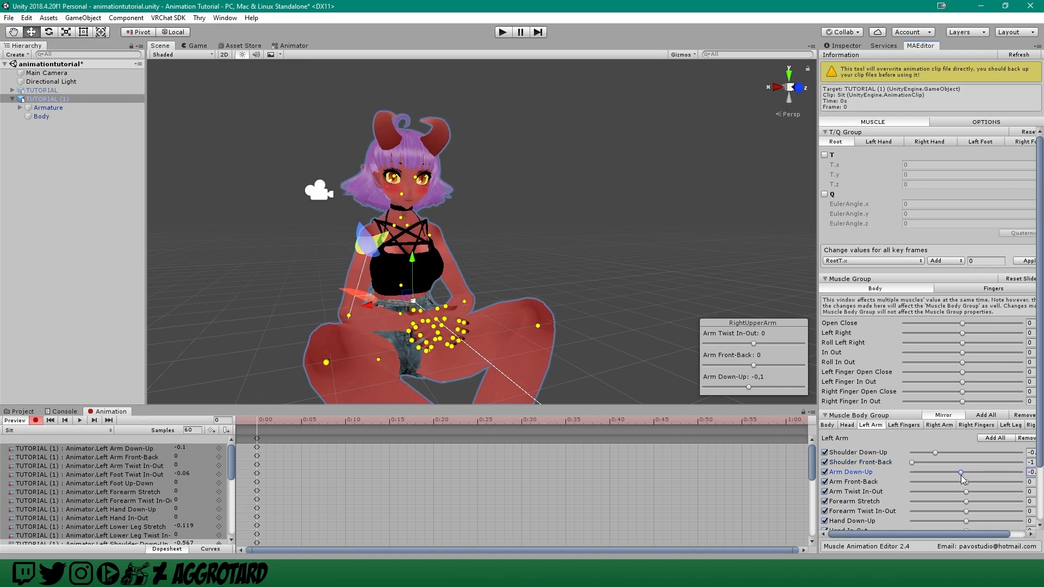
mouse_move(966, 483)
mouse_down()
mouse_move(970, 492)
mouse_move(928, 488)
mouse_move(959, 502)
mouse_move(1002, 502)
mouse_move(953, 481)
mouse_up()
middle_drag(579, 327, 567, 280)
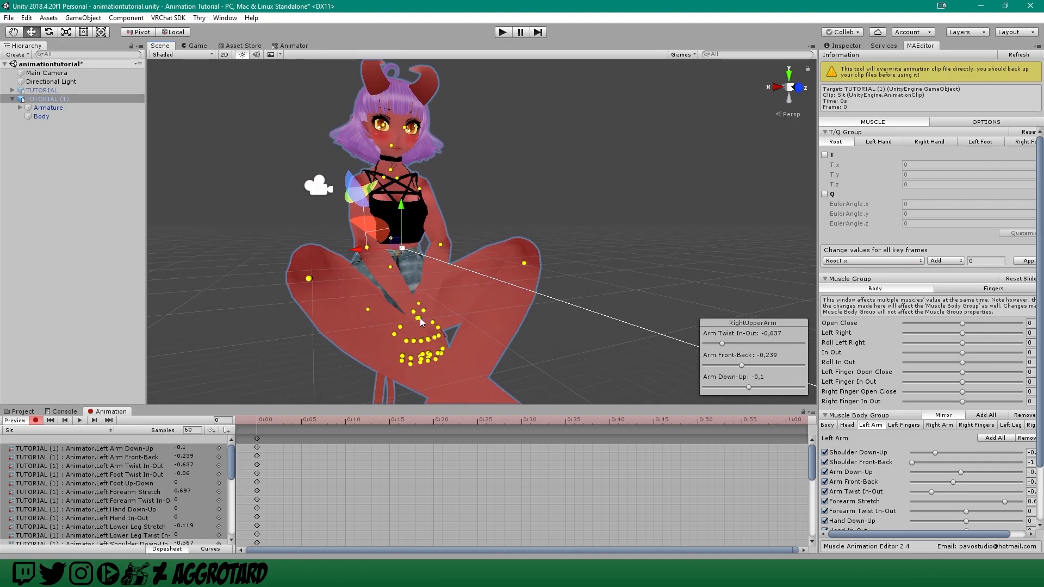
- Widen the muscle editor to expose its numeric values and set Hand Down-Up to 0.422
scroll(919, 492, down, 3)
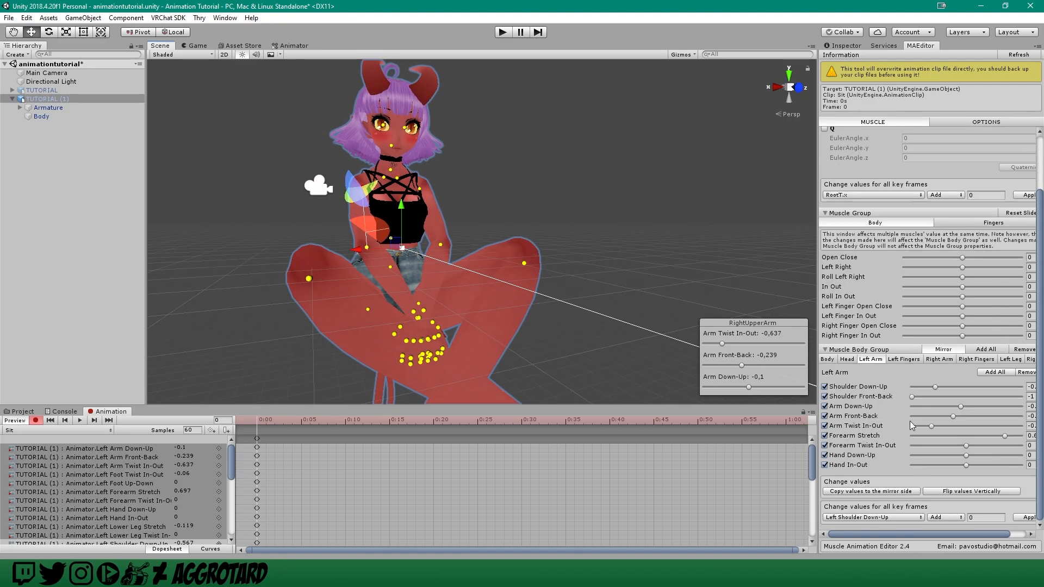
drag(817, 343, 795, 347)
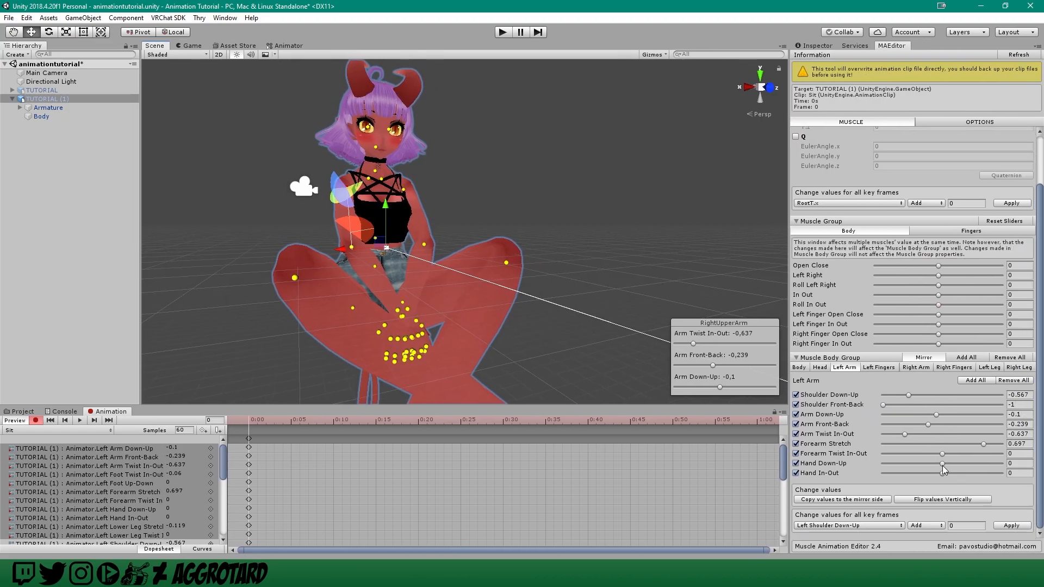
drag(943, 463, 962, 463)
- Examine the crossed-leg pose and hand placement from several angles and distances
middle_drag(530, 300, 560, 313)
right_drag(465, 237, 488, 242)
middle_drag(488, 242, 699, 182)
alt+drag(699, 182, 478, 231)
scroll(524, 236, down, 3)
middle_drag(536, 225, 442, 204)
scroll(442, 205, down, 3)
middle_drag(509, 212, 489, 202)
right_drag(489, 202, 432, 203)
mouse_move(470, 209)
middle_down()
mouse_move(459, 118)
mouse_move(480, 232)
mouse_move(472, 205)
middle_up()
scroll(896, 202, up, 3)
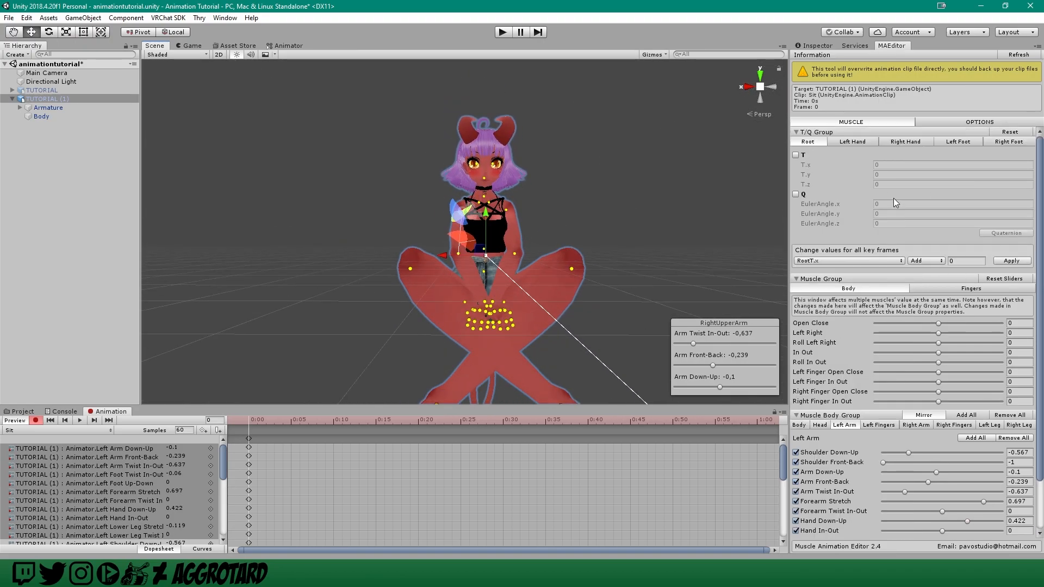
- Enable the root's T position and set T.y to 0.25
click(796, 155)
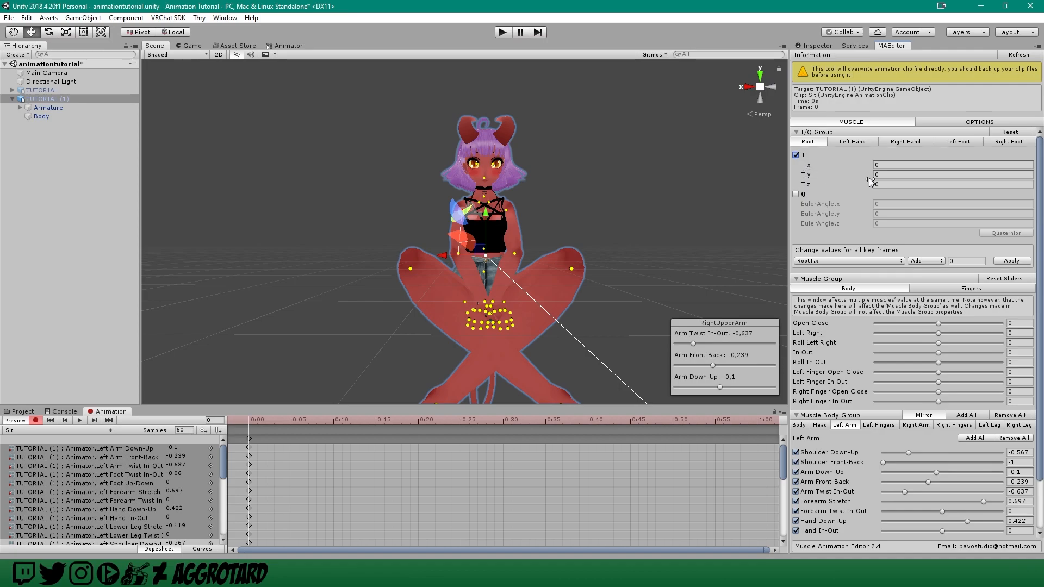
drag(874, 180, 879, 178)
middle_drag(558, 187, 607, 179)
drag(872, 178, 876, 177)
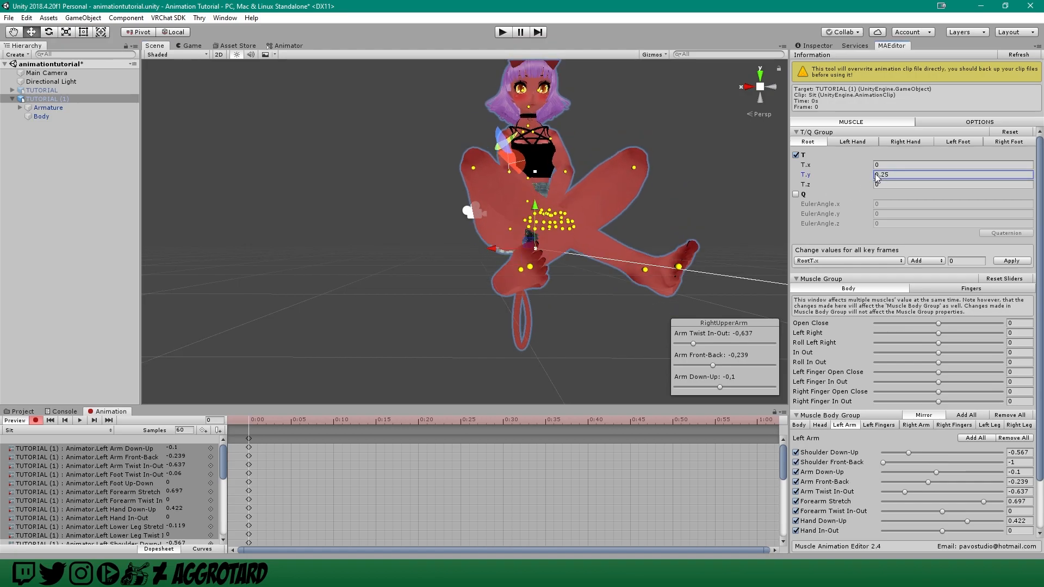
- Refine the mirrored leg muscles to Upper Leg In-Out 0.474 and Upper Leg Front-Back -0.718
middle_drag(476, 183, 515, 181)
right_drag(515, 182, 667, 179)
middle_drag(475, 178, 592, 194)
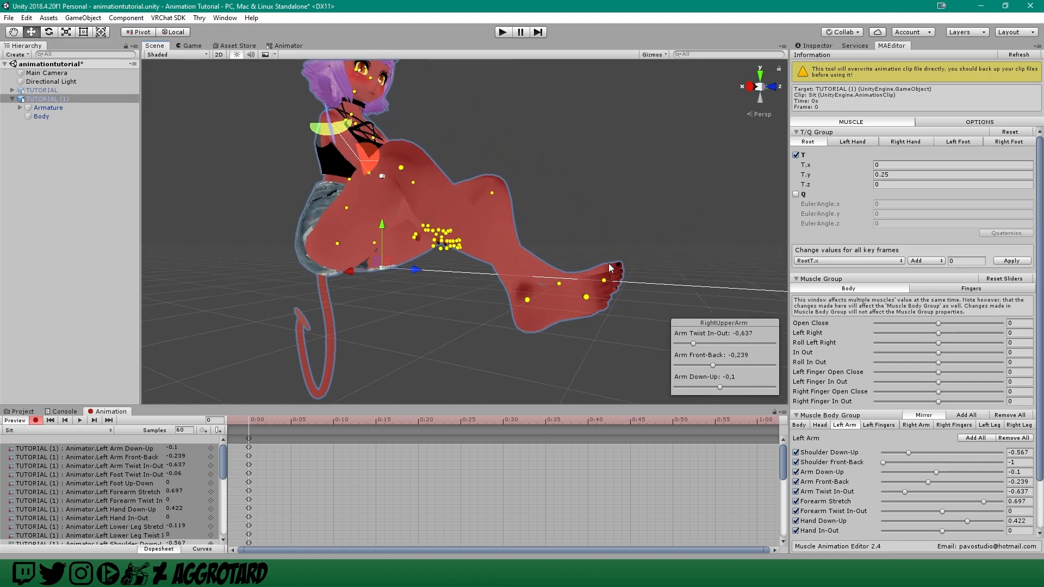
mouse_move(612, 266)
middle_down()
mouse_move(610, 243)
mouse_move(594, 233)
mouse_move(611, 265)
middle_up()
click(989, 426)
drag(971, 466, 971, 463)
drag(907, 458, 899, 455)
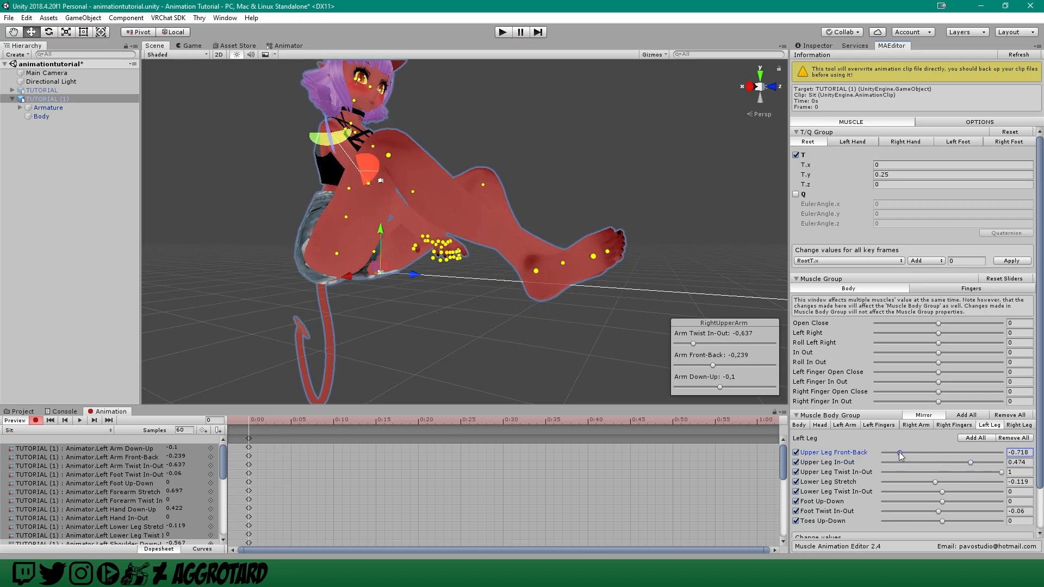
- Examine the adjusted sitting pose from the front and sides, including a close view of the torso
middle_drag(480, 314, 358, 279)
middle_drag(512, 135, 482, 193)
right_drag(559, 188, 367, 182)
middle_drag(560, 193, 294, 148)
scroll(392, 192, down, 3)
middle_drag(392, 191, 512, 185)
scroll(414, 199, up, 3)
scroll(505, 191, up, 3)
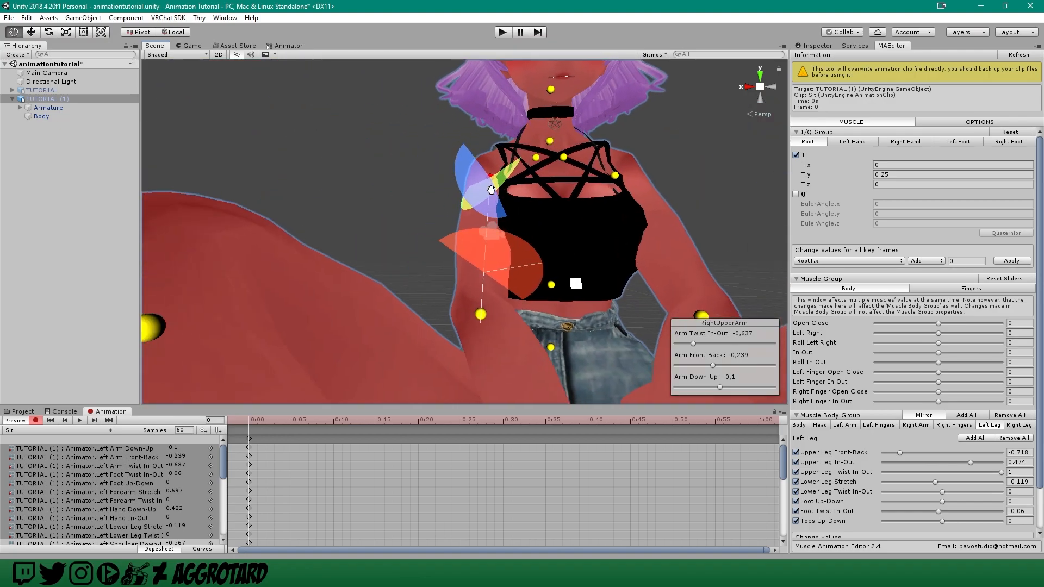
scroll(500, 194, down, 6)
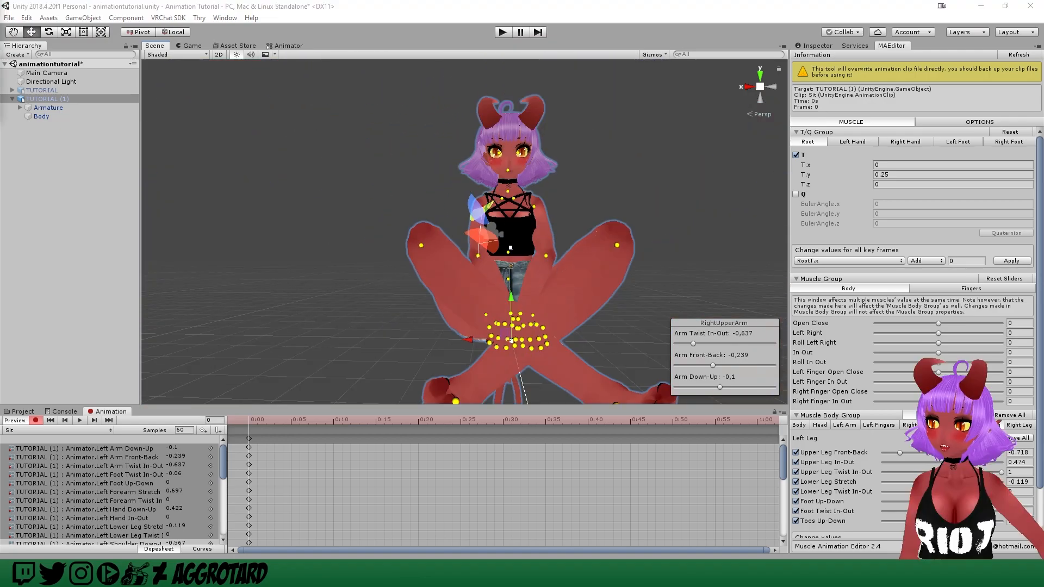
middle_drag(435, 249, 485, 242)
alt+drag(484, 243, 560, 239)
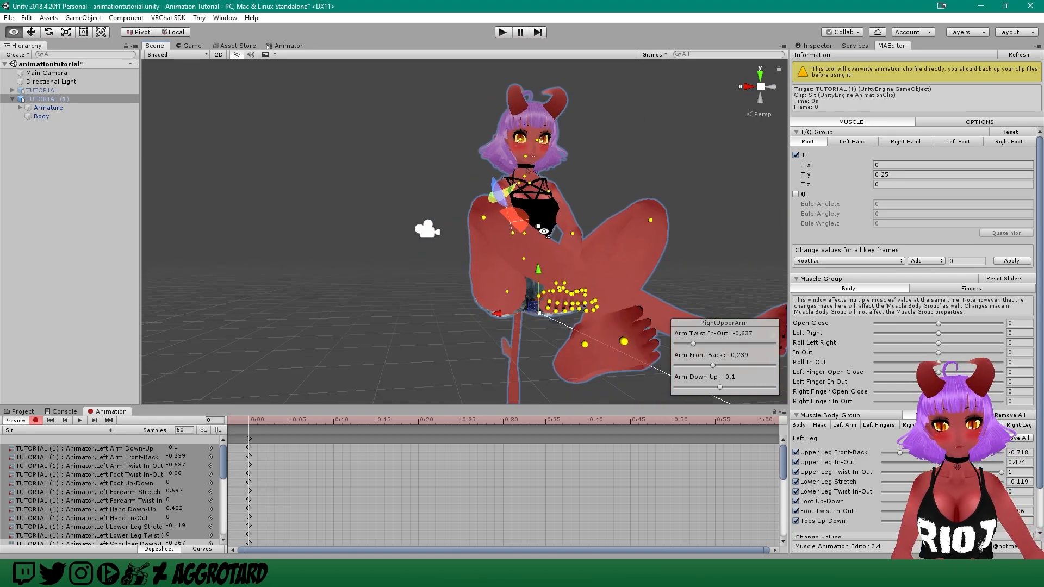
middle_drag(560, 239, 310, 214)
alt+drag(310, 214, 511, 220)
middle_drag(513, 224, 413, 209)
alt+drag(414, 209, 453, 212)
- Stop recording the Sit clip and copy its frame 0 keyframes to frame 1
click(35, 422)
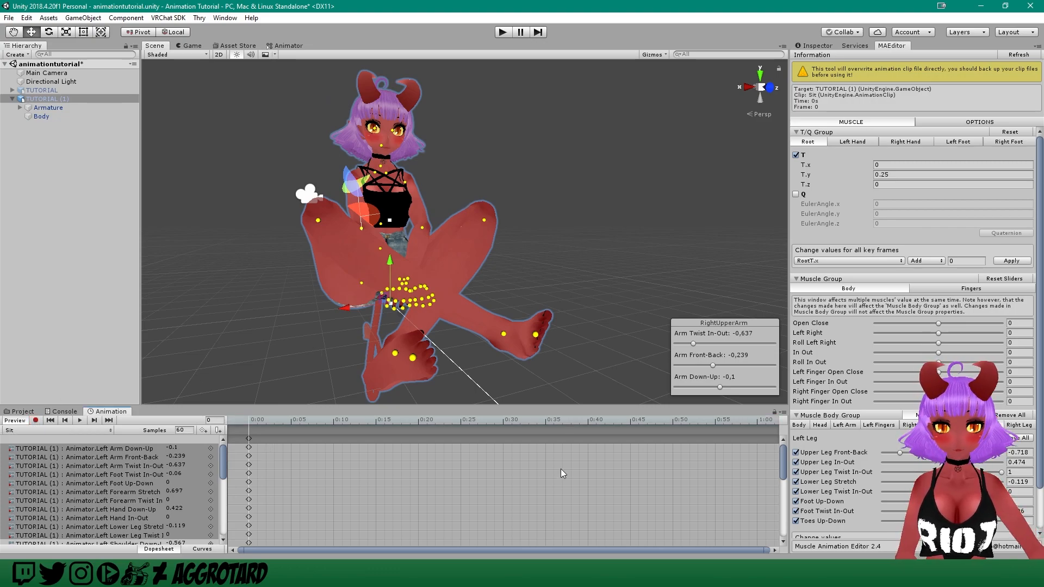
click(248, 438)
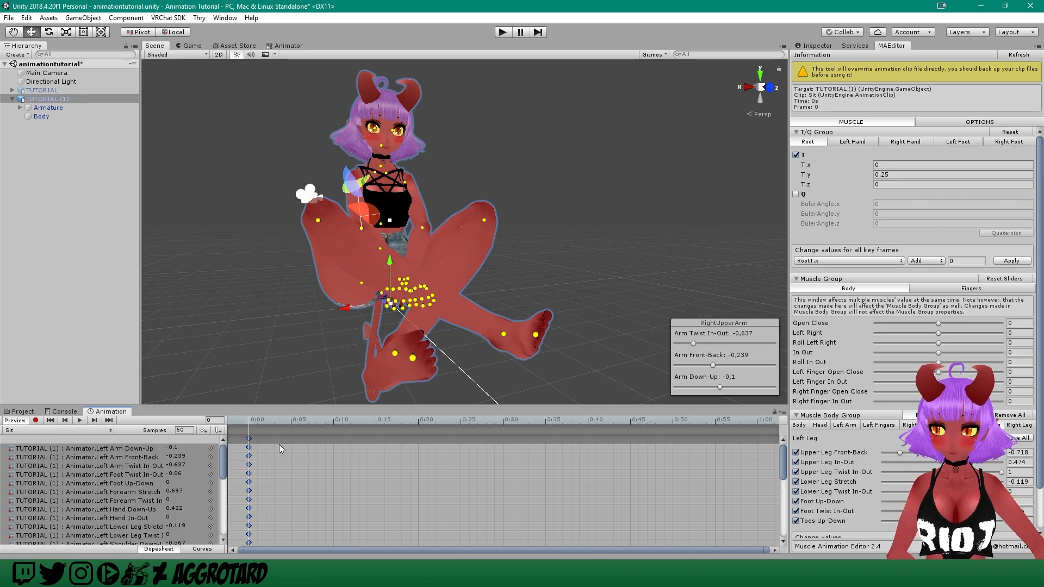
click(254, 421)
key(ctrl+v)
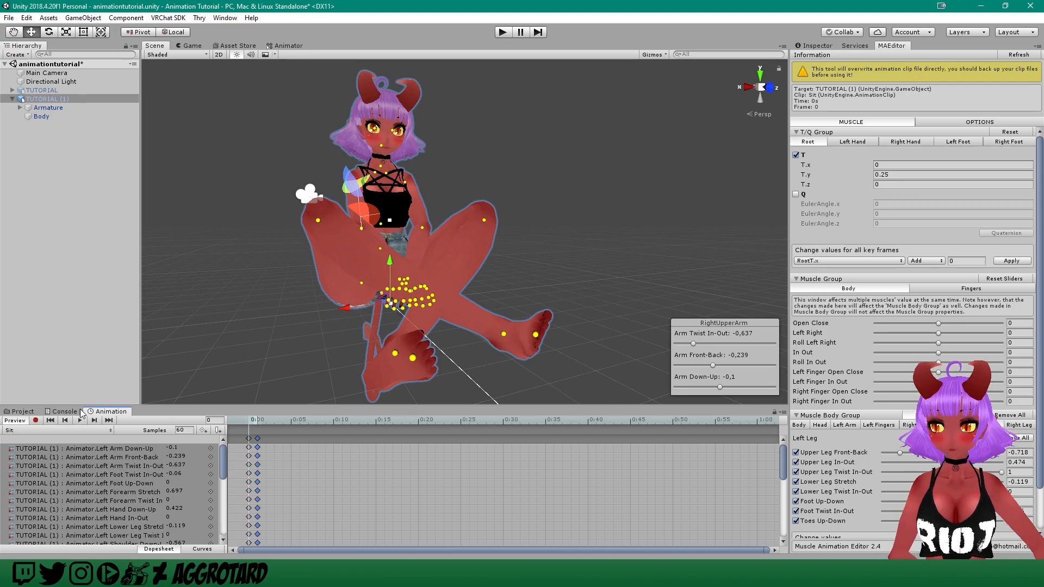
- Import Dab 1, Facepalm, FlippnSexy and TWERK from the Tutorial Stuff Animations folder in File Explorer into Unity's avatar Animations folder
click(20, 413)
mouse_move(499, 248)
middle_down()
mouse_move(493, 266)
mouse_move(502, 255)
middle_up()
right_drag(549, 220, 429, 210)
middle_drag(614, 219, 573, 211)
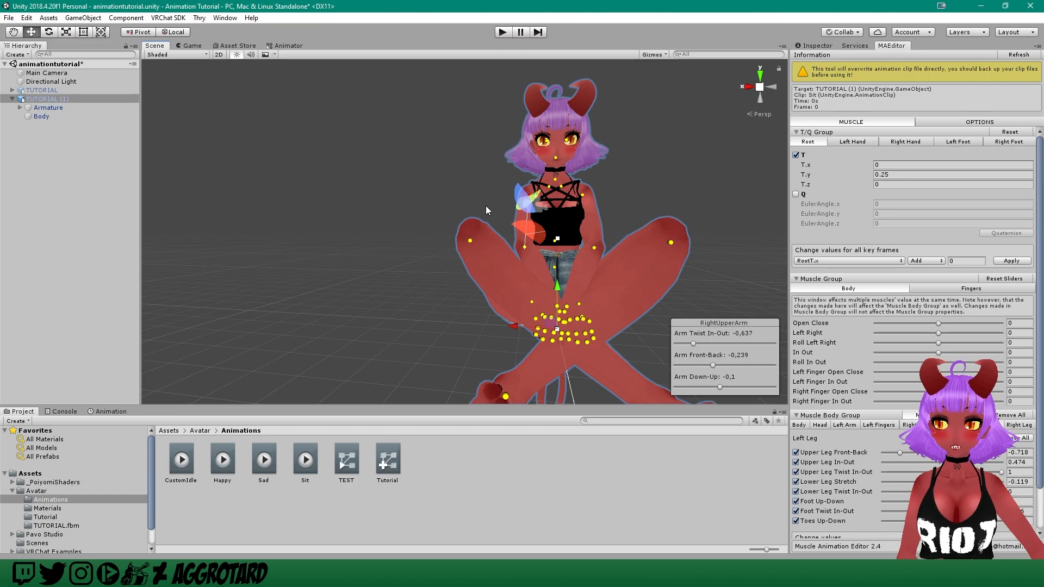
right_drag(484, 207, 552, 209)
mouse_move(542, 212)
middle_down()
mouse_move(526, 195)
mouse_move(544, 216)
middle_up()
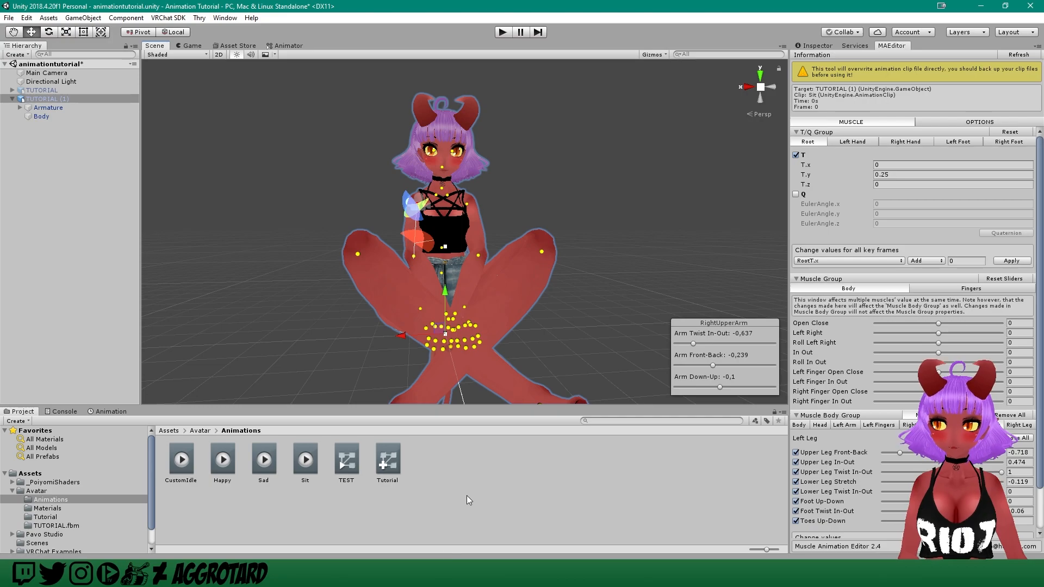
click(77, 576)
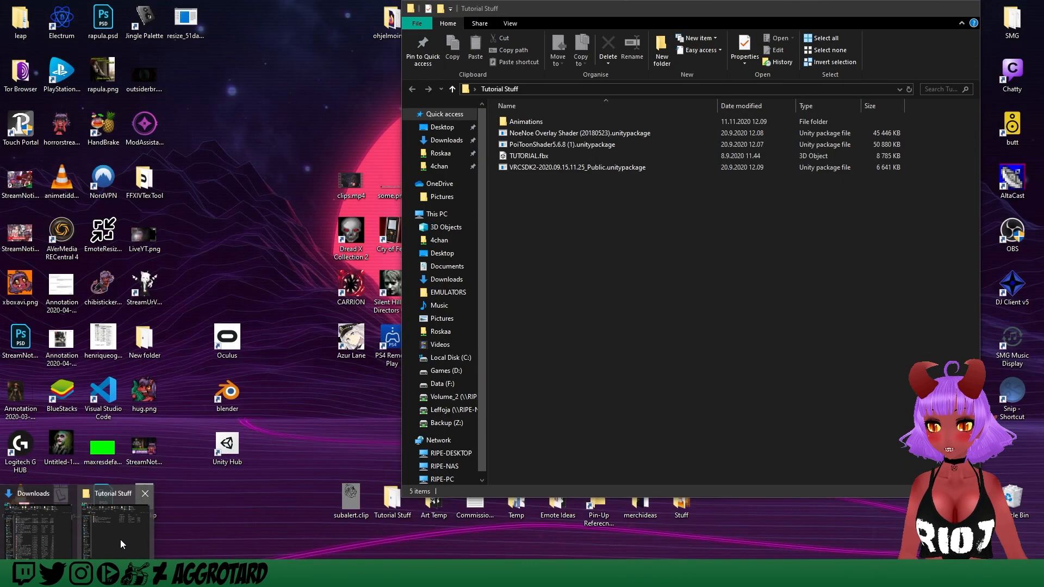
click(119, 539)
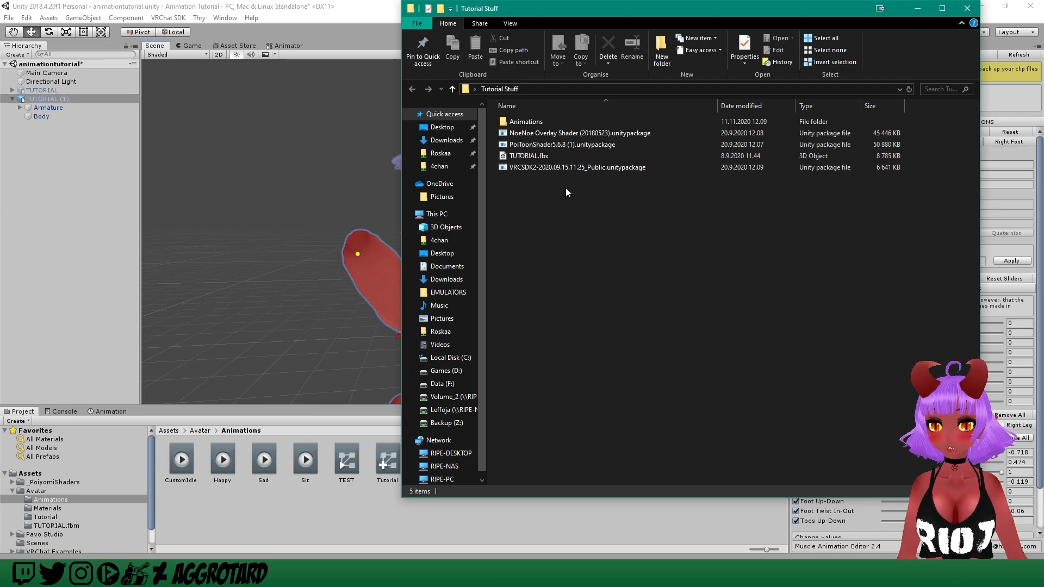
double_click(543, 121)
drag(585, 197, 530, 122)
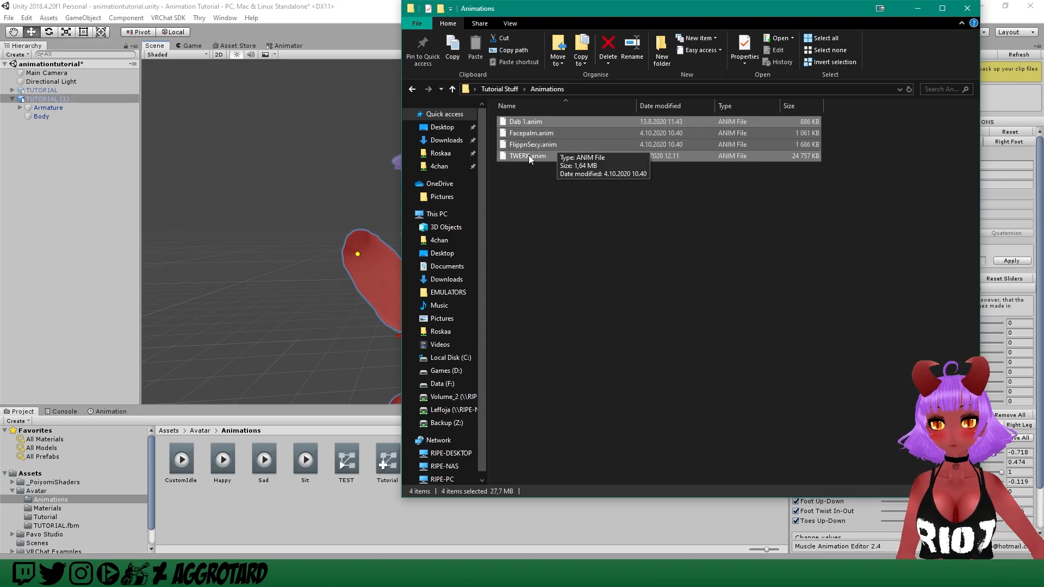
drag(531, 151, 337, 514)
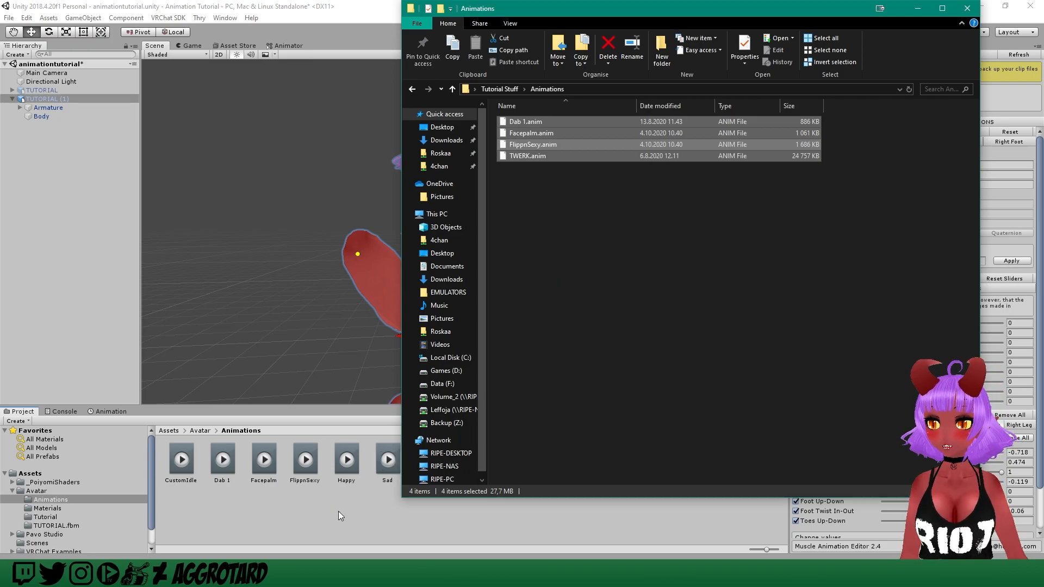
- Turn off the Sit animation preview on TUTORIAL (1) and return to the Animations folder
click(102, 270)
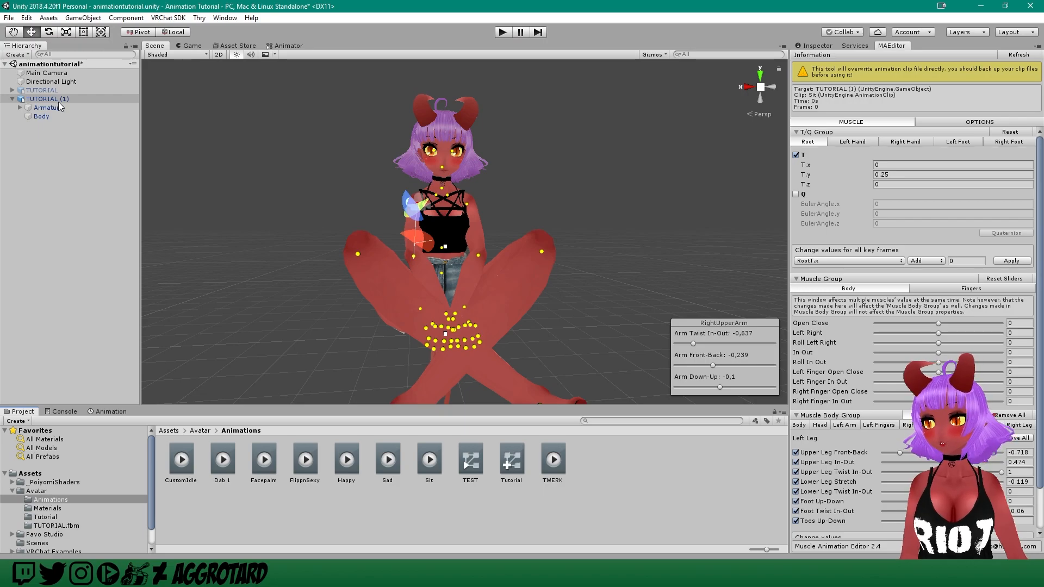
click(114, 411)
click(17, 420)
click(19, 412)
middle_drag(328, 171, 337, 247)
scroll(337, 246, up, 3)
scroll(439, 250, down, 3)
middle_drag(452, 218, 459, 270)
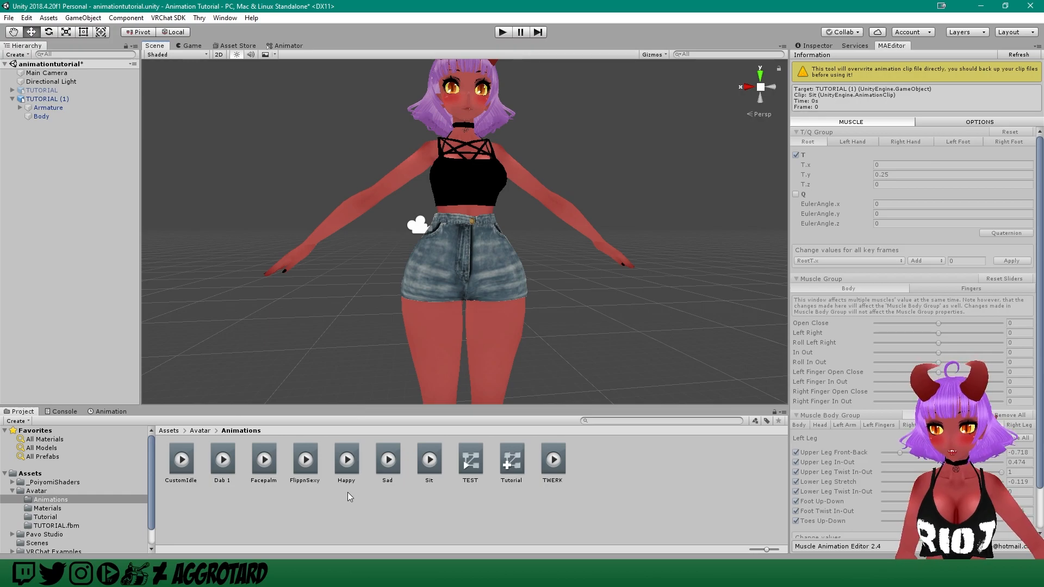
- Add the Dab 1 clip as a state in the TEST animator controller and return to the scene view
click(477, 459)
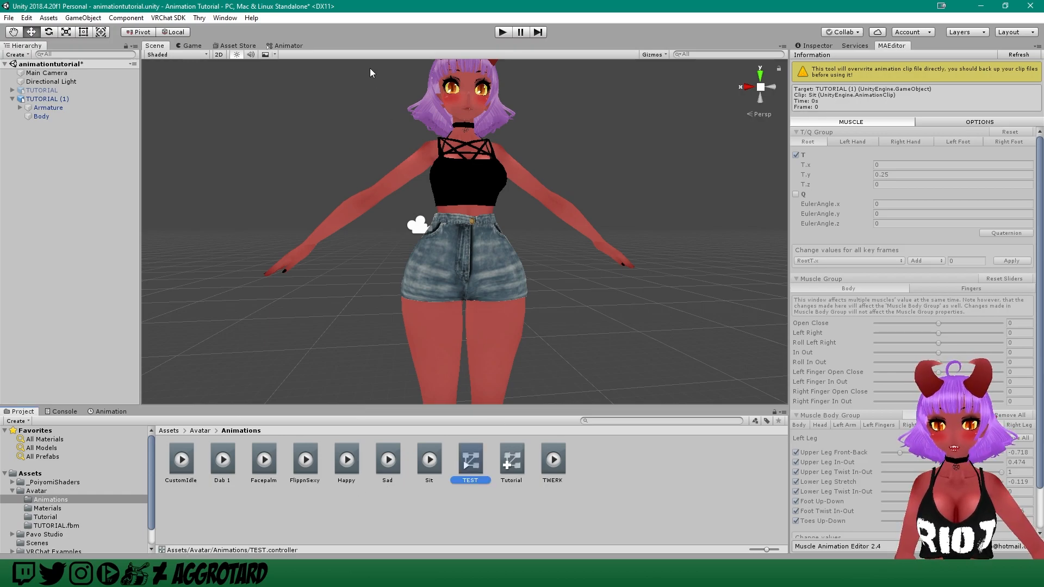
click(288, 45)
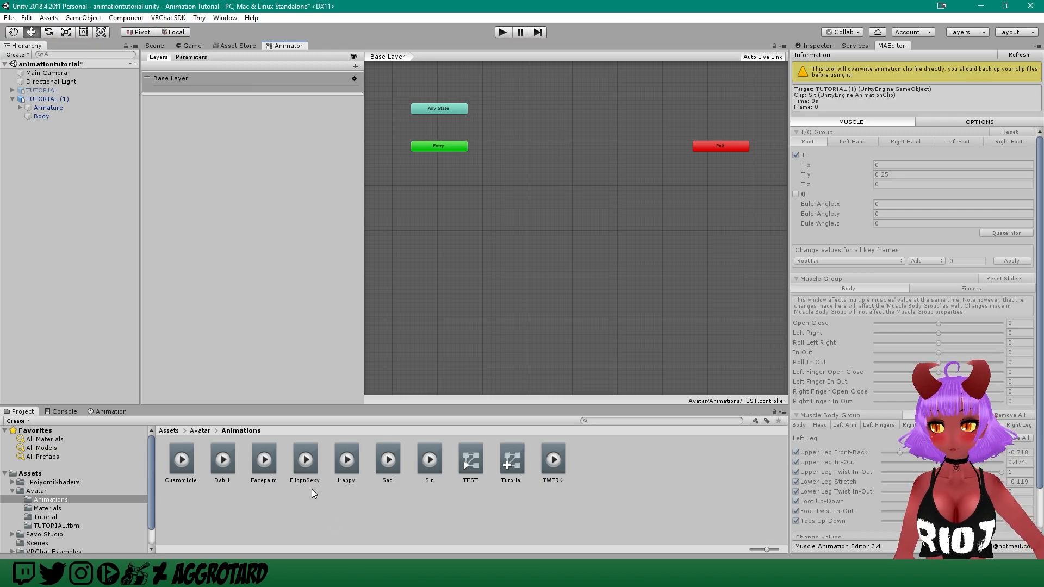
drag(384, 304, 513, 129)
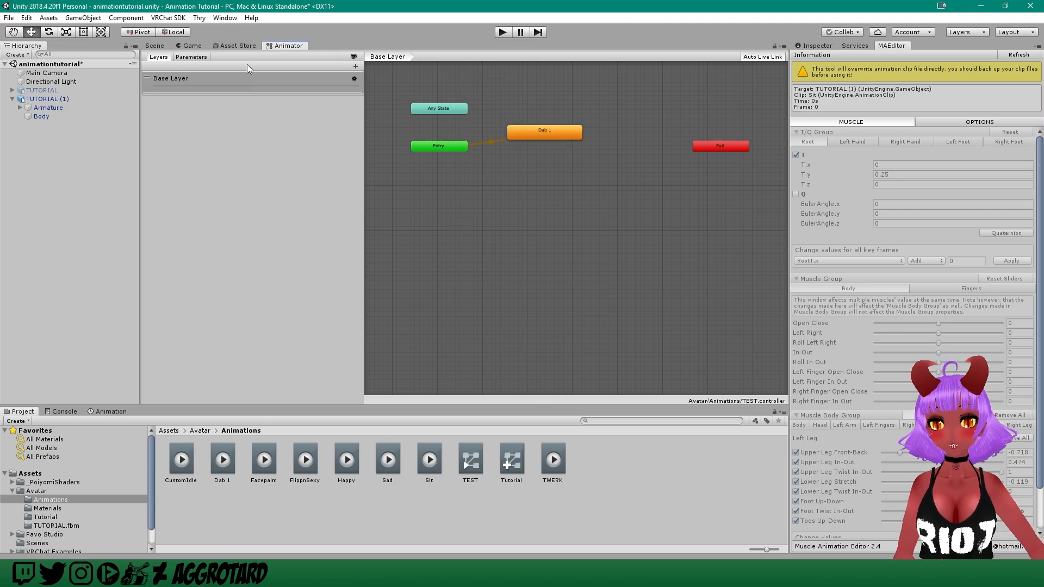
click(160, 46)
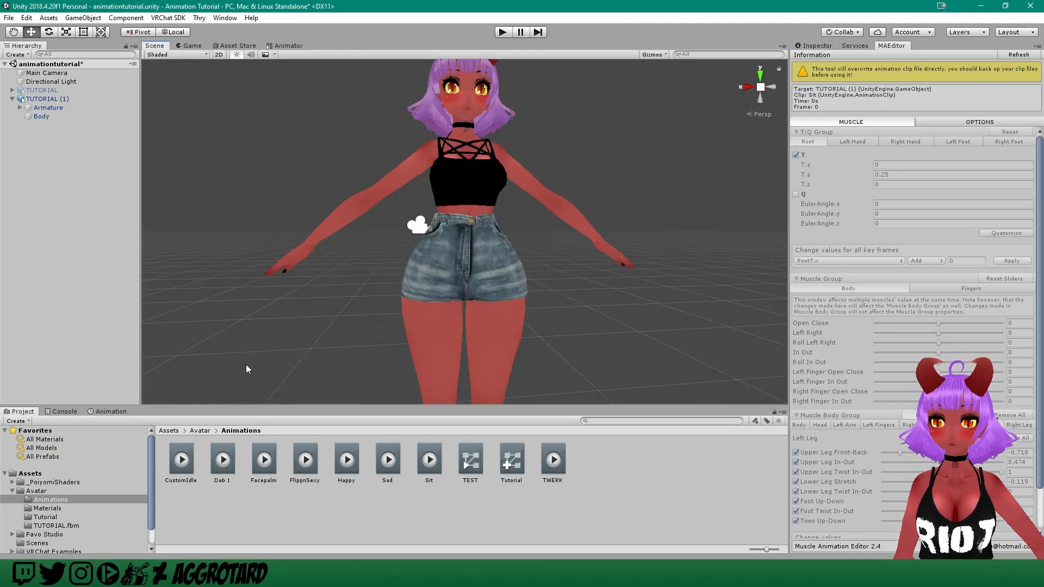
- Play the Dab 1 animation on TUTORIAL (1) to check its motion, and stop playback
click(111, 411)
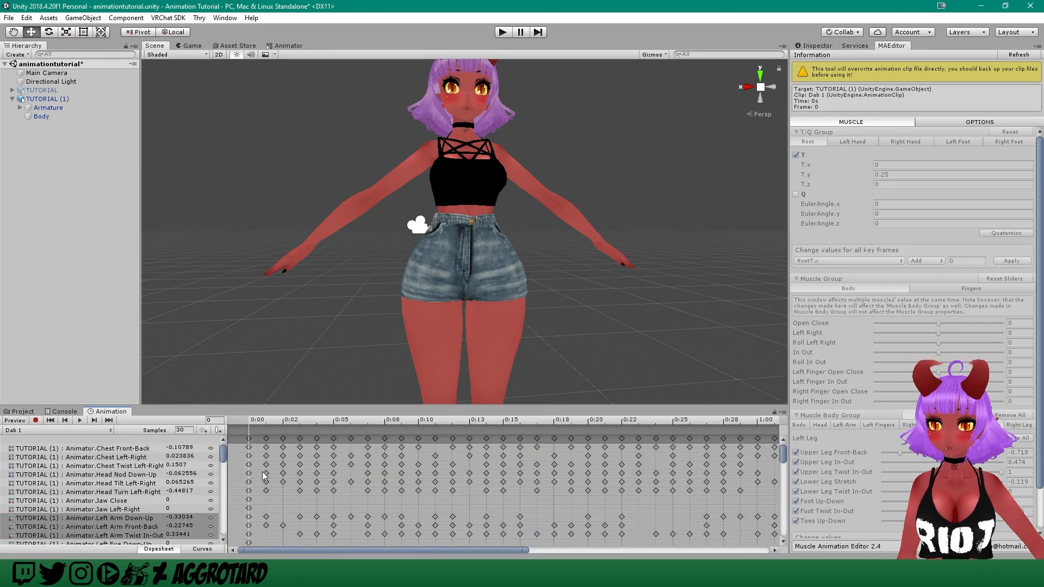
click(20, 421)
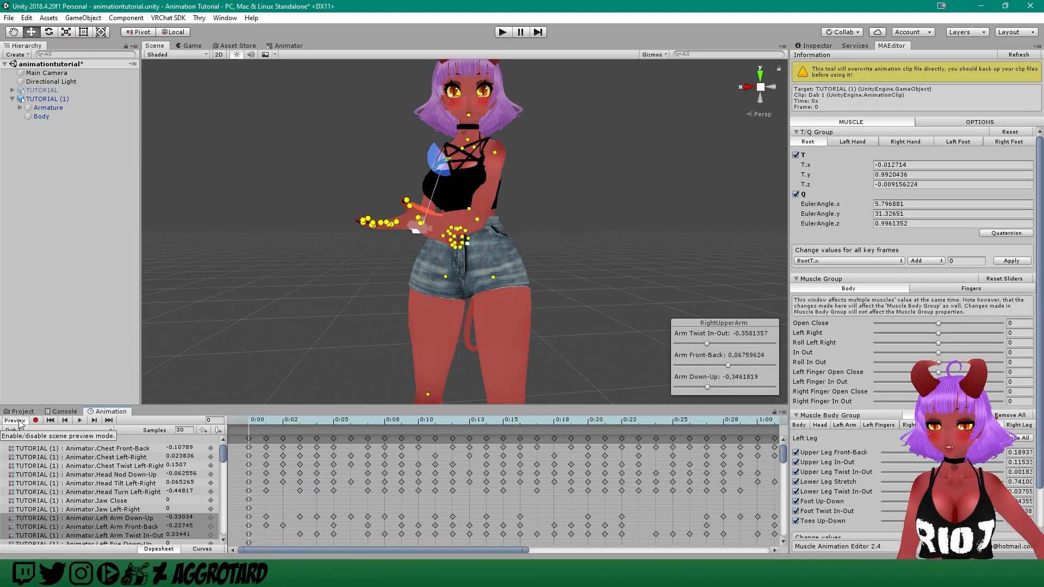
click(21, 422)
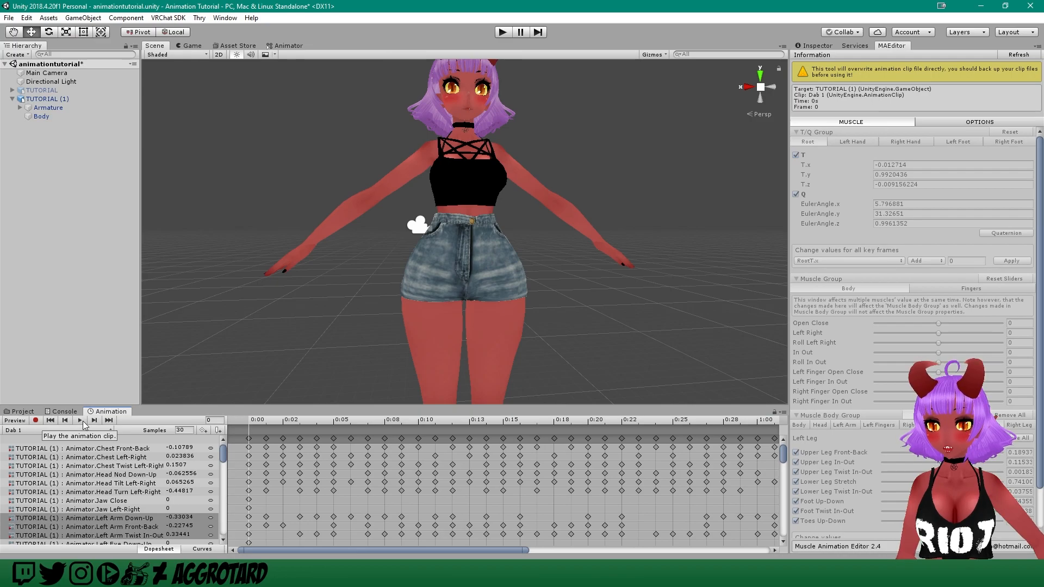
click(81, 421)
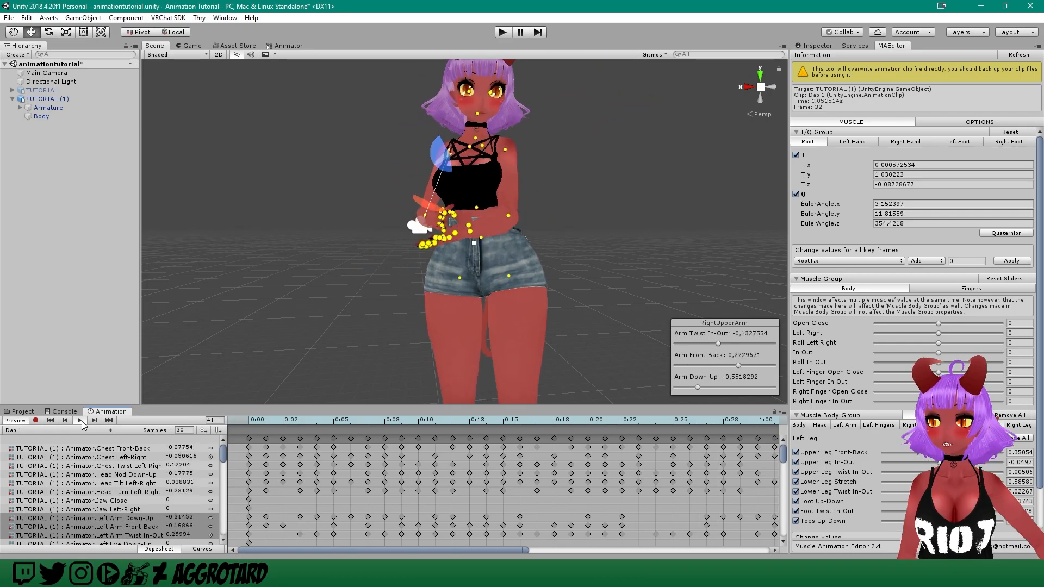
click(81, 421)
- Replace the Dab 1 state in the TEST animator controller with the FlippnSexy clip
click(27, 413)
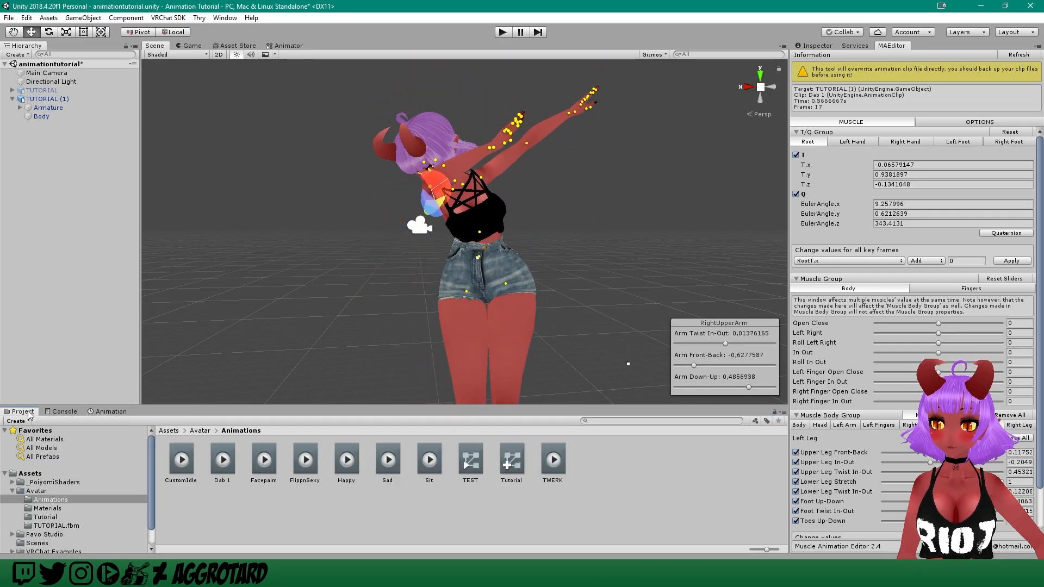
click(288, 46)
click(527, 130)
key(Delete)
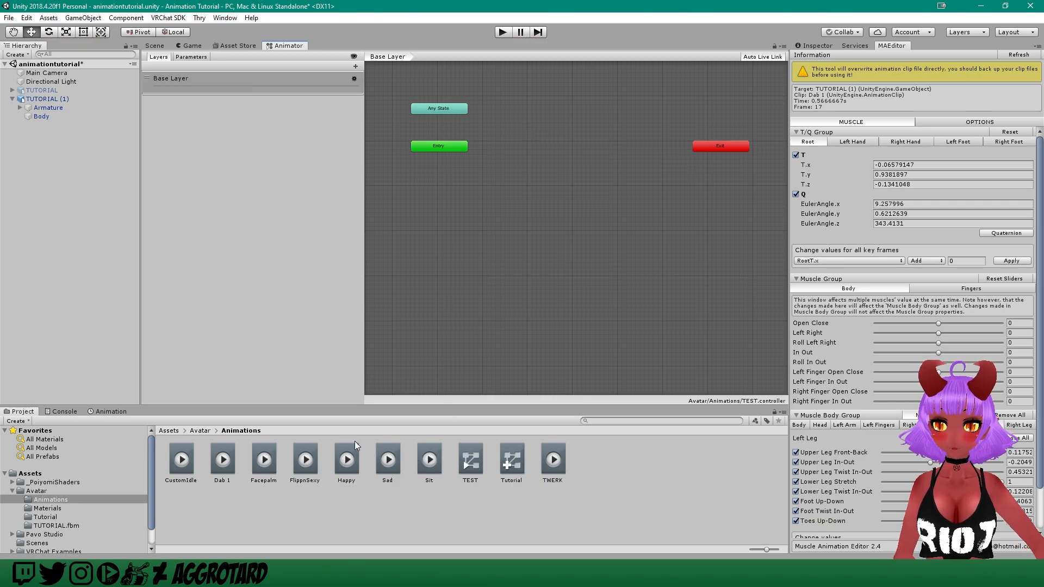
drag(307, 465, 507, 131)
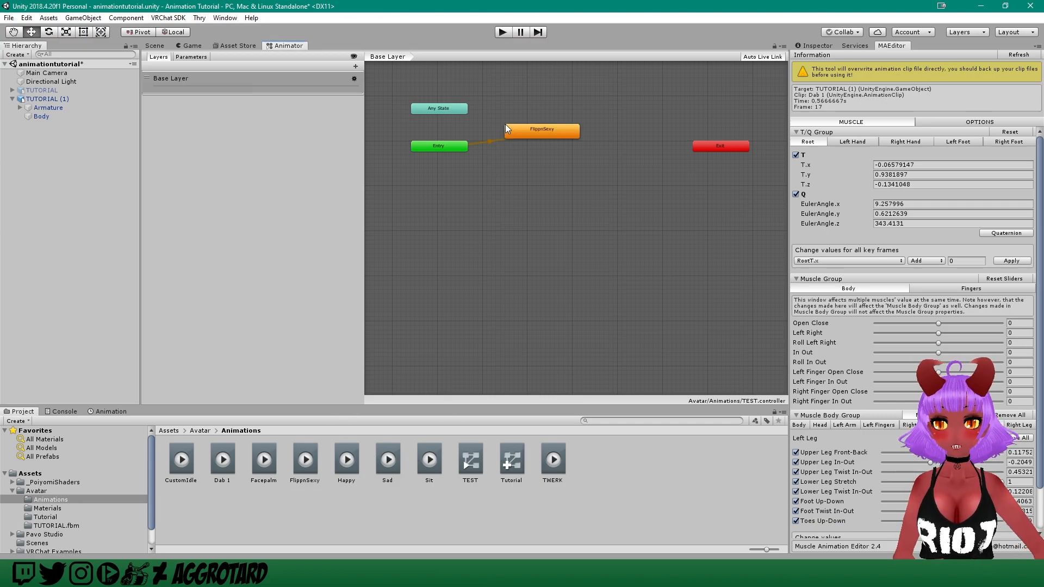
- Play the FlippnSexy animation on TUTORIAL (1) in the scene view
click(155, 46)
click(111, 412)
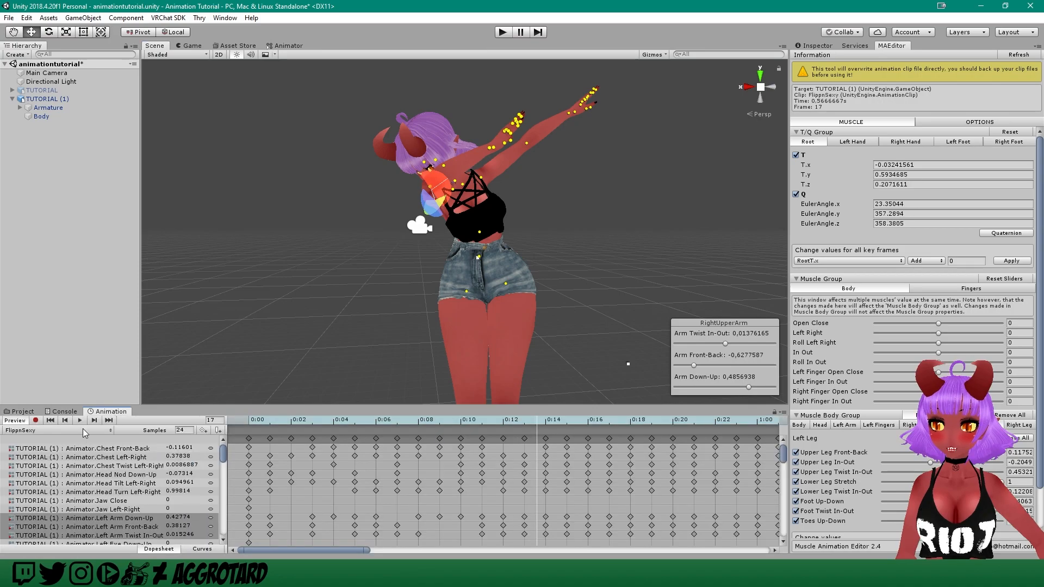
click(80, 420)
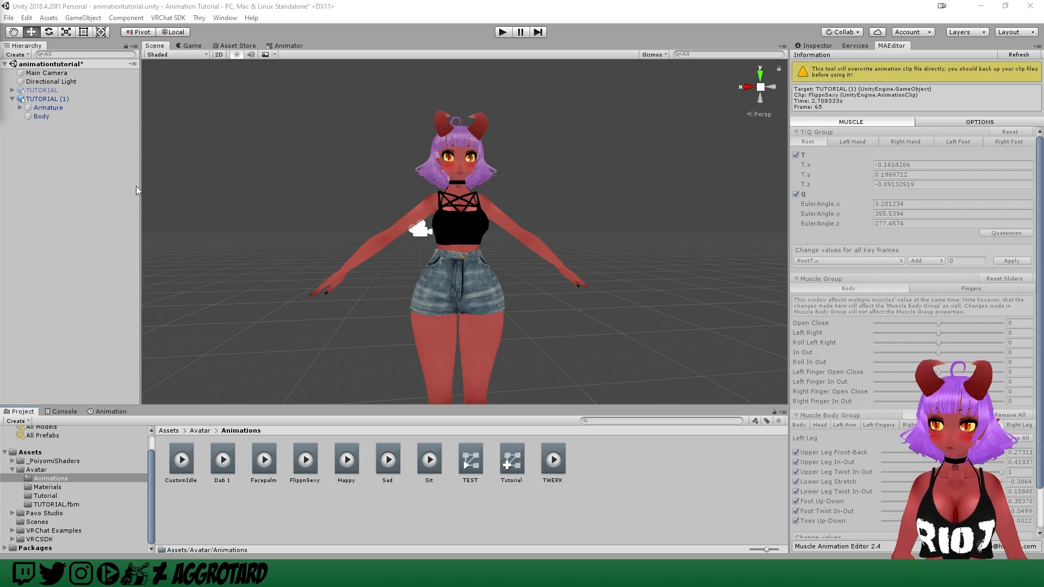
- Deactivate the TUTORIAL (1) avatar and activate the original TUTORIAL avatar
click(51, 99)
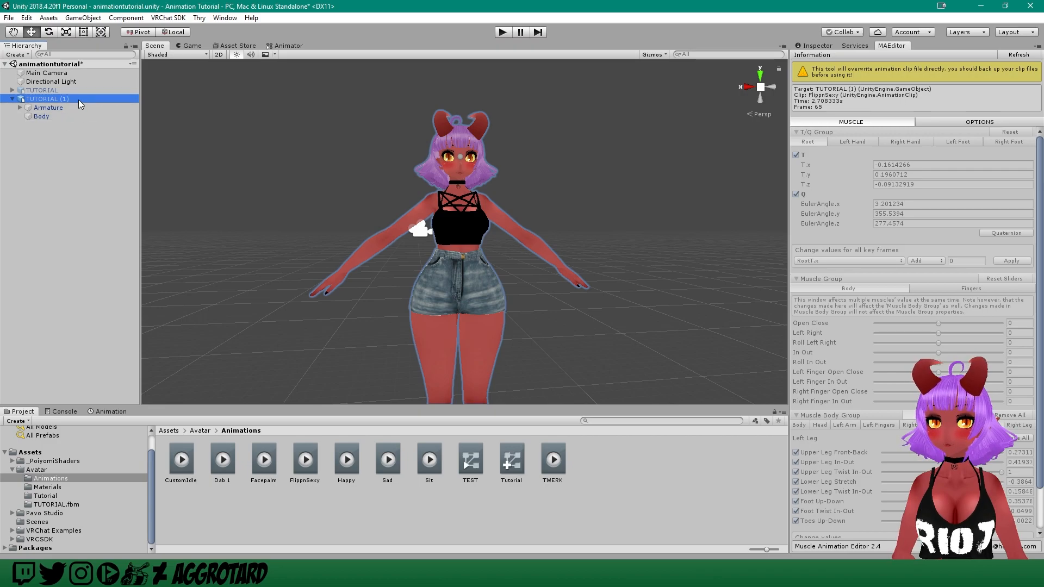
click(818, 45)
click(817, 58)
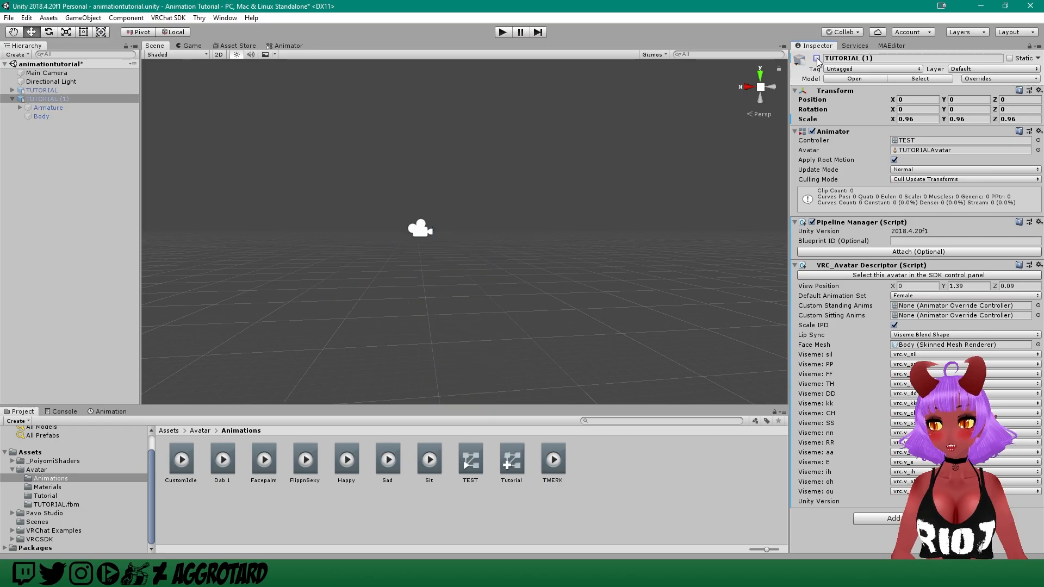
click(46, 90)
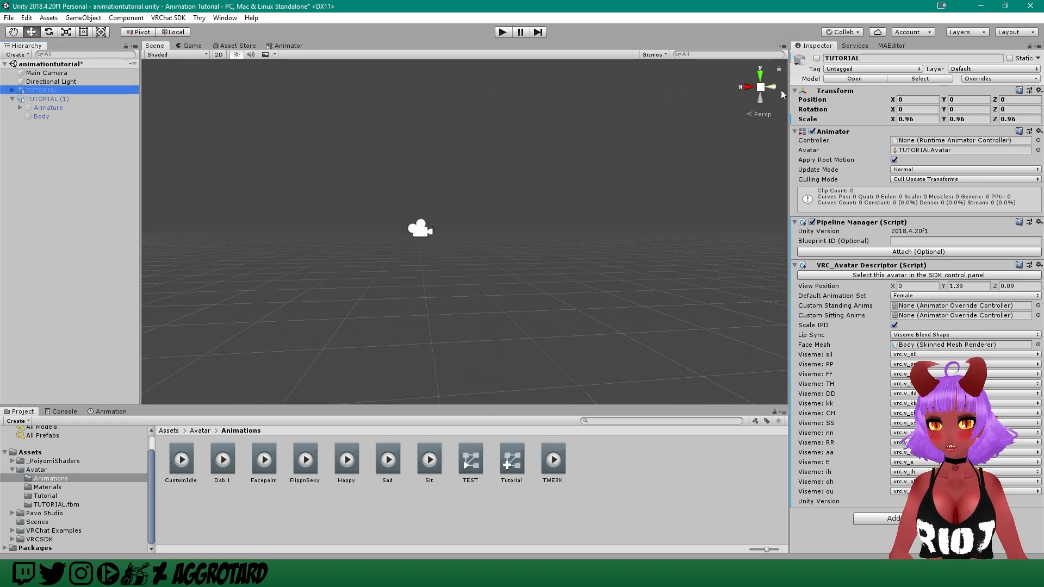
click(817, 58)
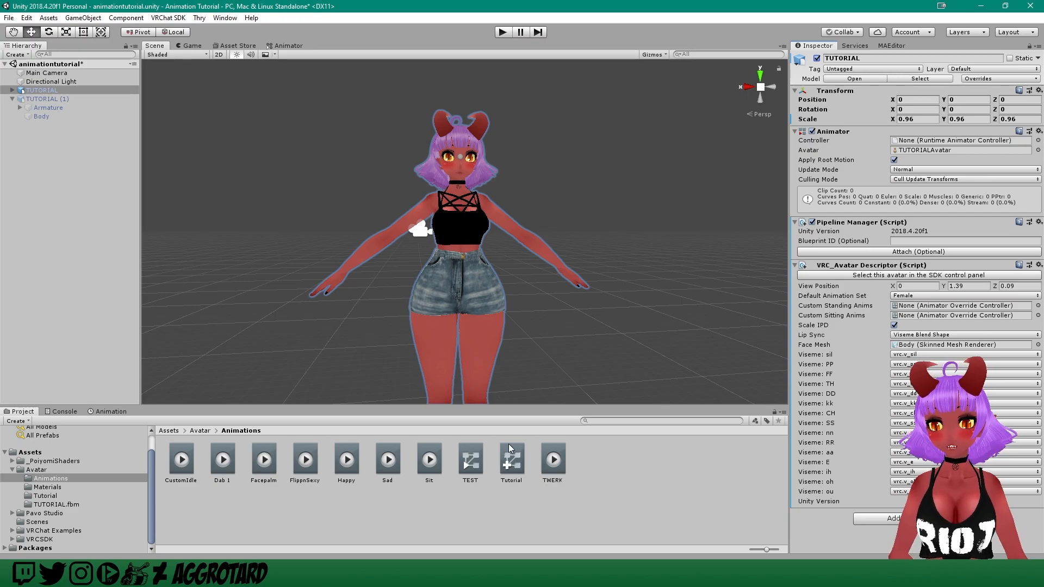
- Lock the Inspector on the Tutorial override controller and test the lock by selecting other assets and the TUTORIAL avatar
click(512, 462)
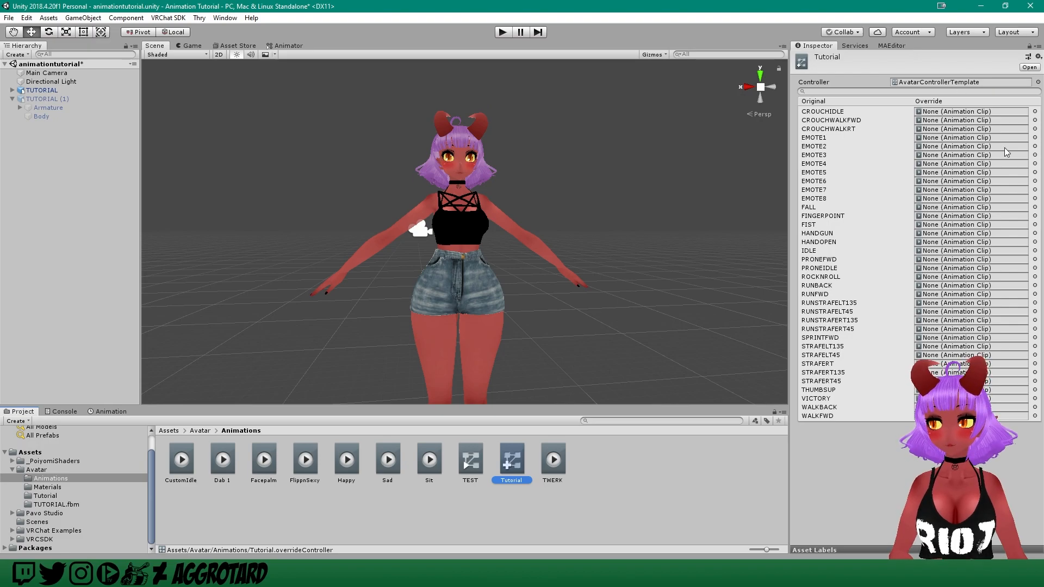
click(1030, 48)
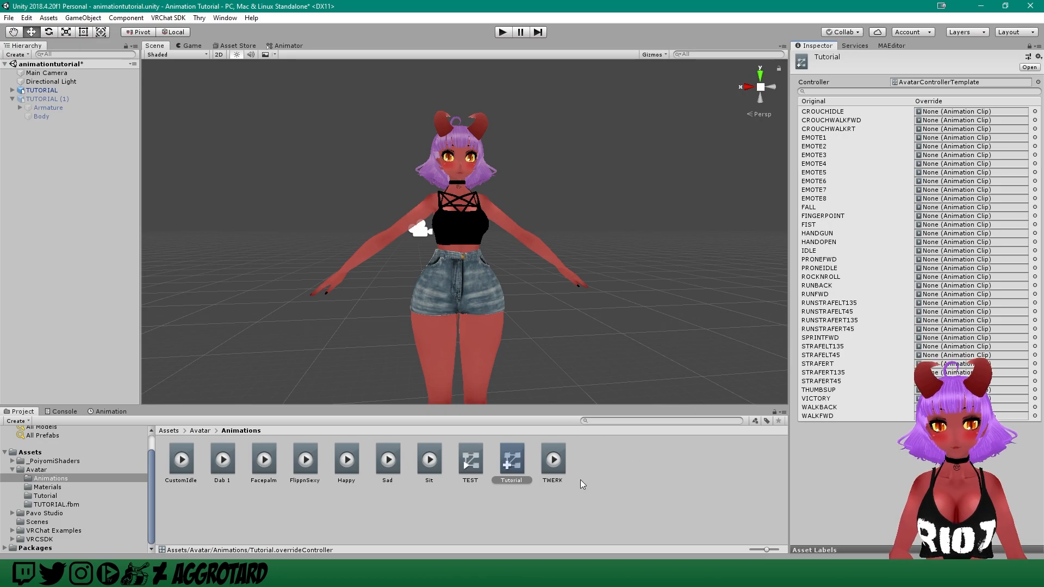
click(477, 467)
click(511, 461)
click(462, 461)
click(434, 460)
click(469, 461)
click(55, 107)
click(54, 94)
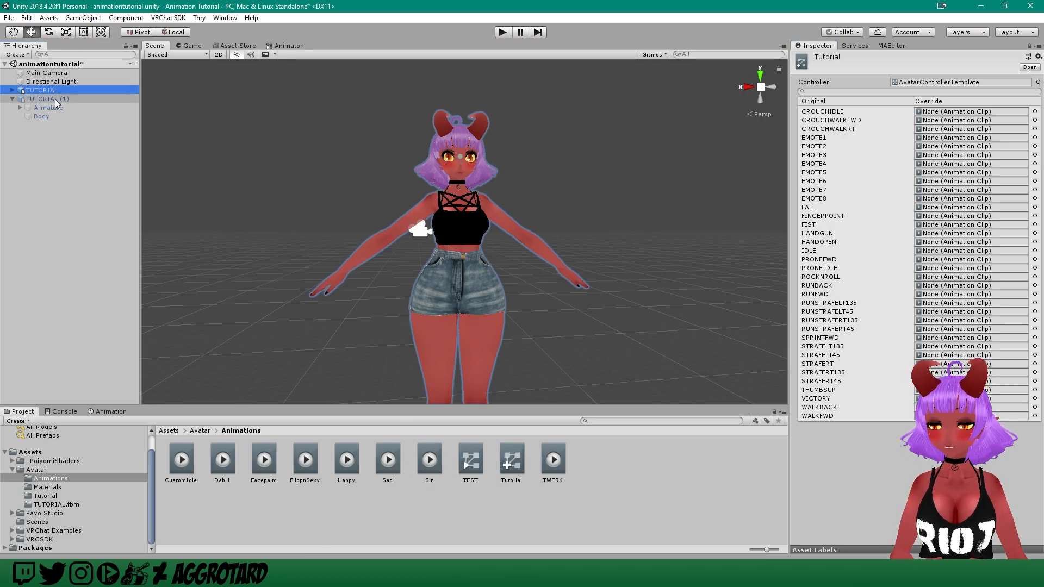
click(639, 499)
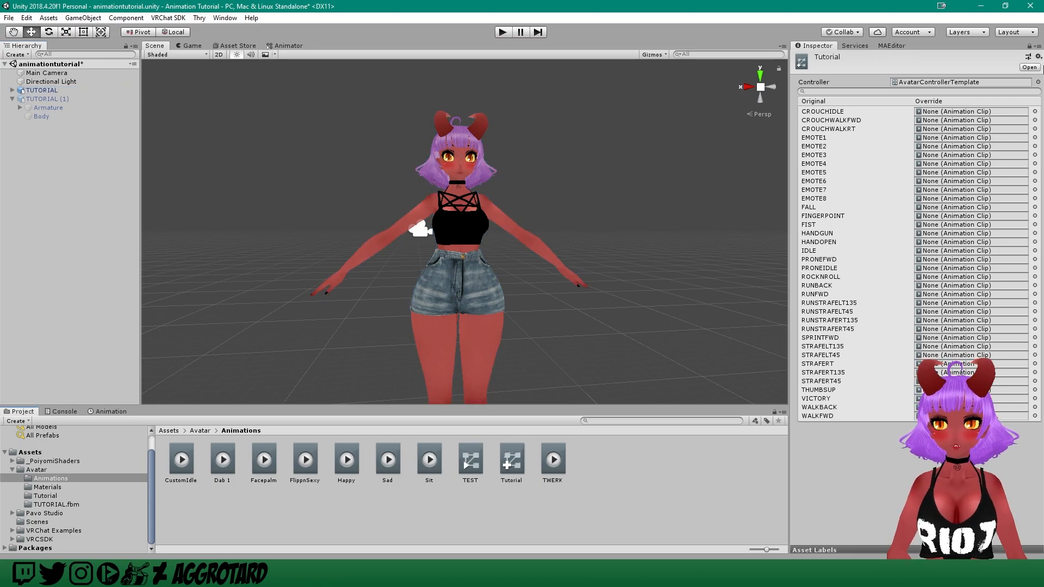
- Unlock the Inspector to switch between the TEST and Tutorial controllers, and relock it on the Tutorial override controller
click(1029, 47)
click(503, 471)
click(469, 465)
click(510, 462)
click(461, 464)
click(510, 463)
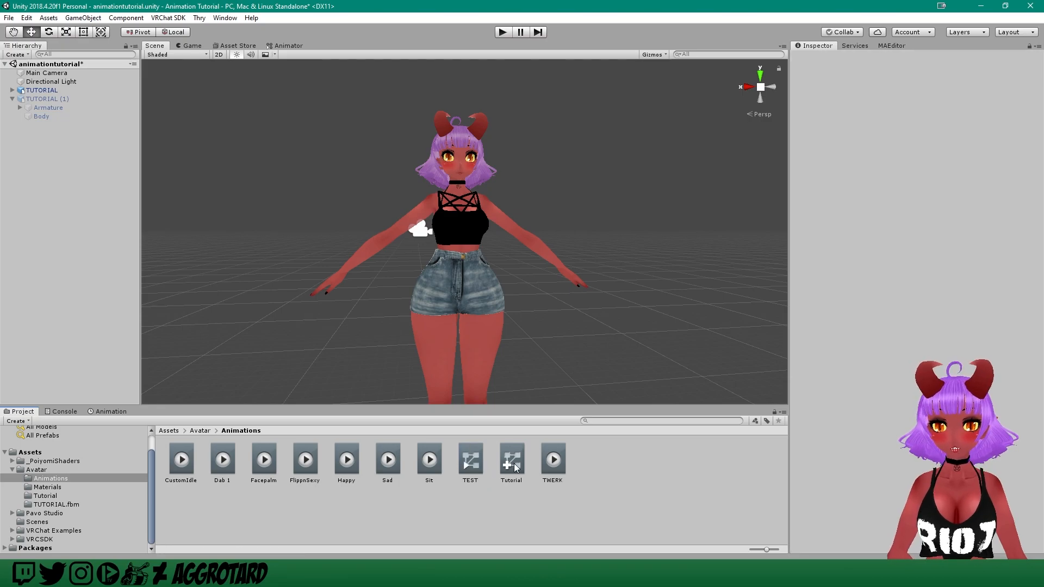
click(1029, 47)
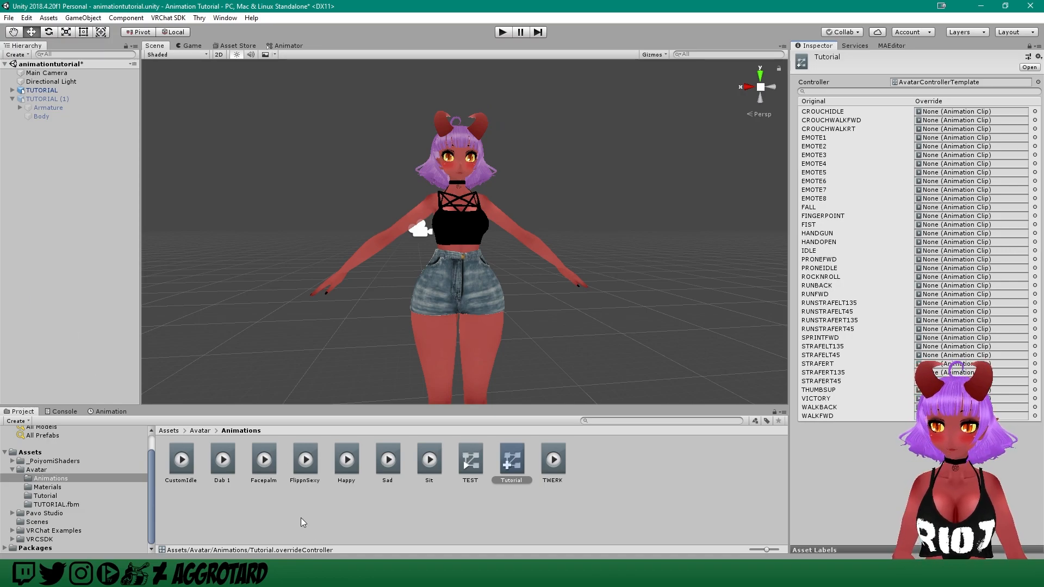
- In the Tutorial override controller, assign CustomIdle to IDLE, Dab 1 to EMOTE1, Facepalm to EMOTE2, FlippnSexy to EMOTE3 and TWERK to EMOTE4
click(182, 461)
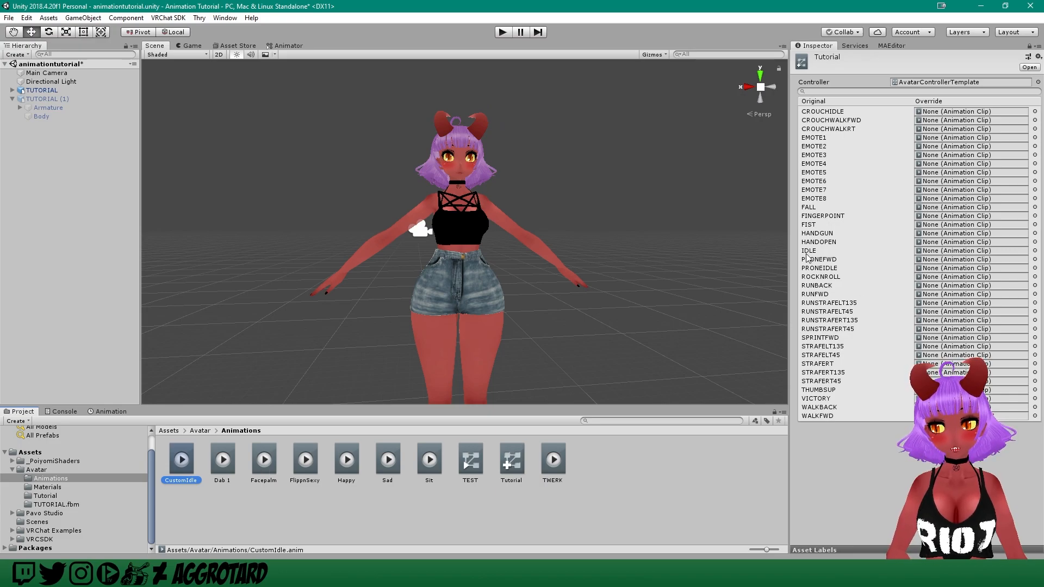
drag(182, 462, 931, 253)
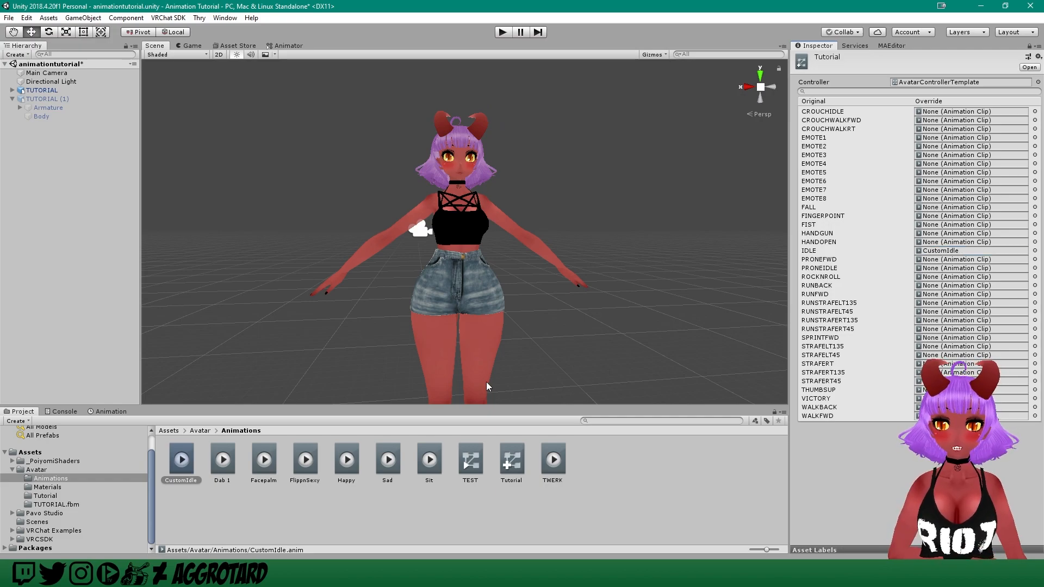
mouse_move(219, 467)
mouse_down()
mouse_move(971, 184)
mouse_move(976, 140)
mouse_up()
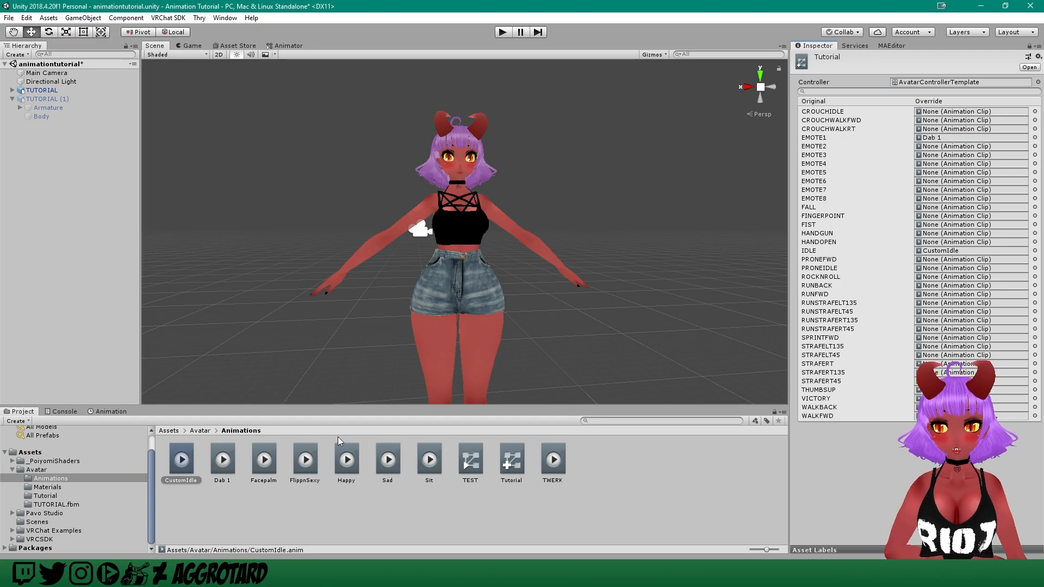
drag(272, 461, 937, 150)
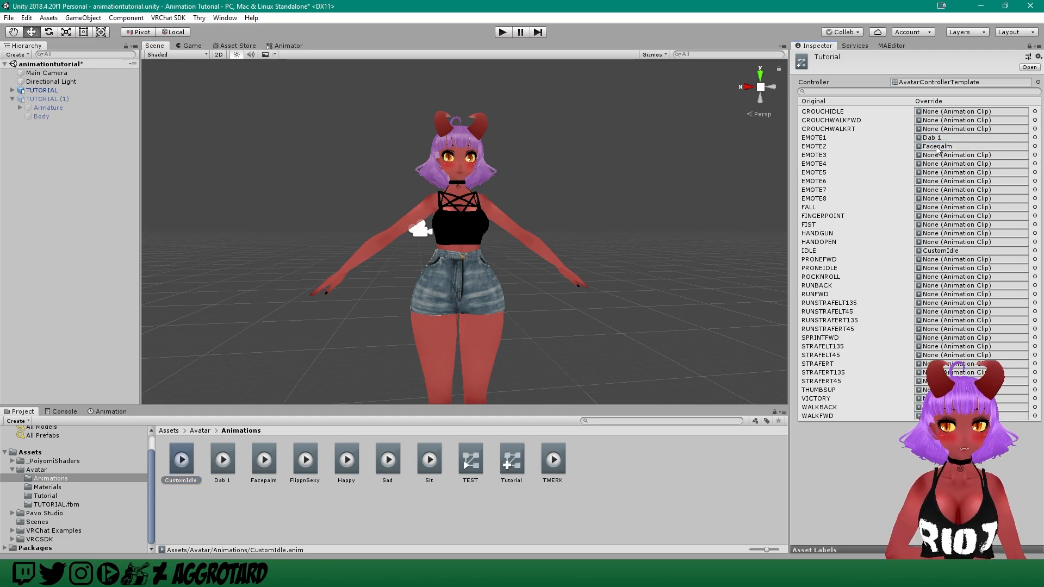
drag(305, 461, 947, 156)
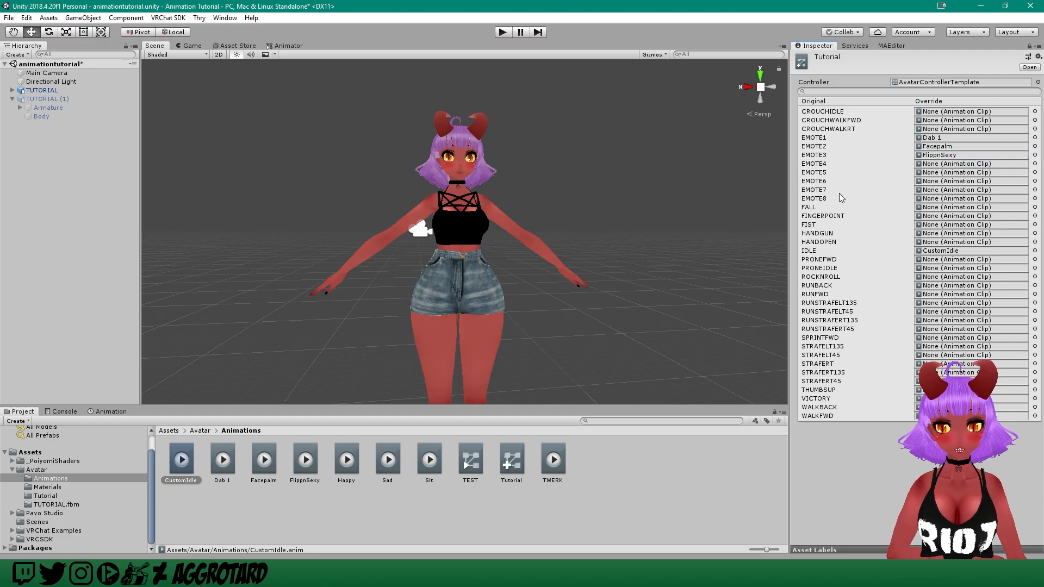
click(543, 467)
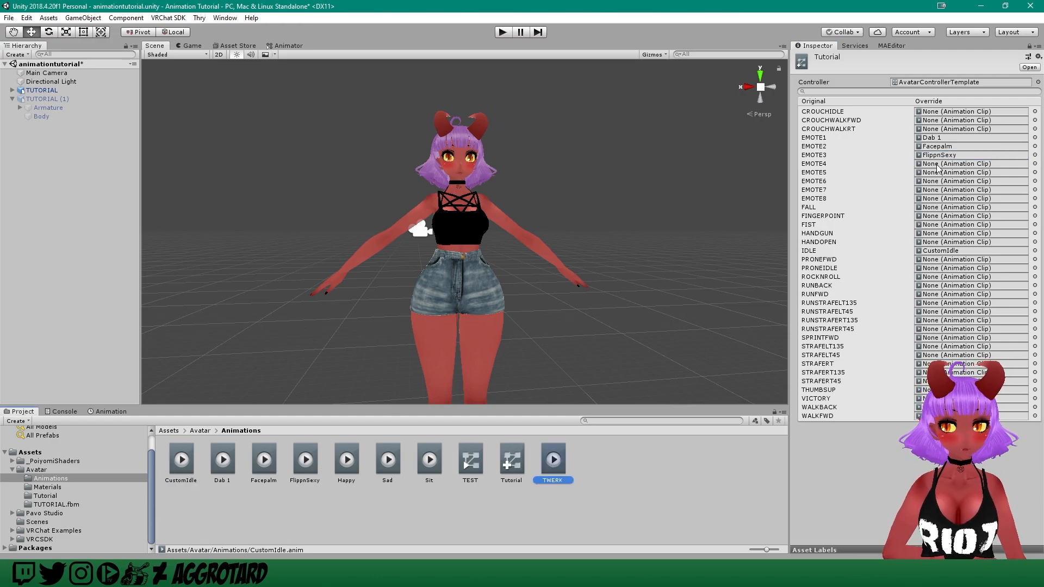
drag(553, 462, 950, 163)
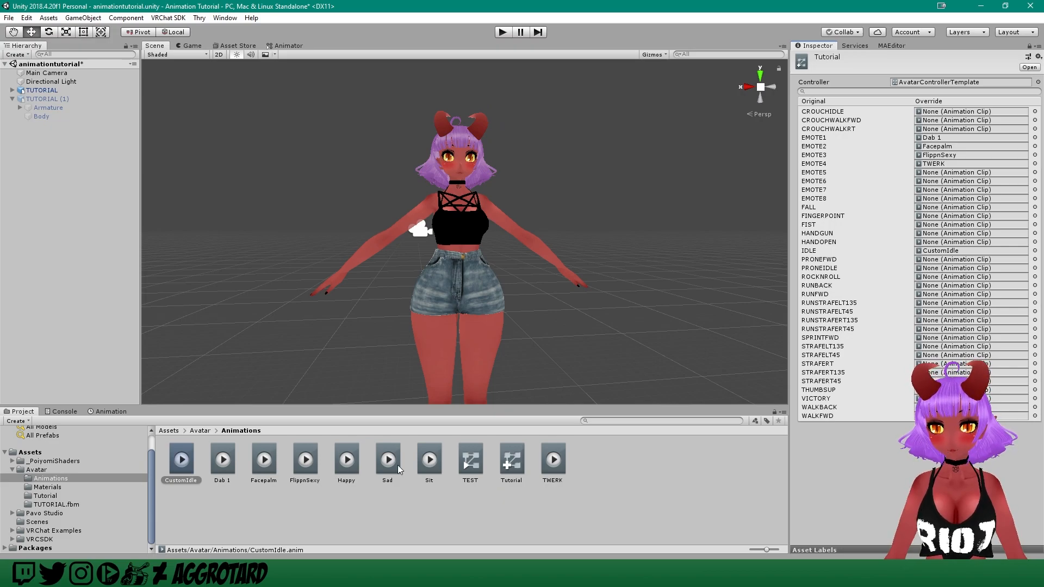
- Assign the Sit clip to the PRONEIDLE override of the Tutorial controller
drag(430, 466, 584, 476)
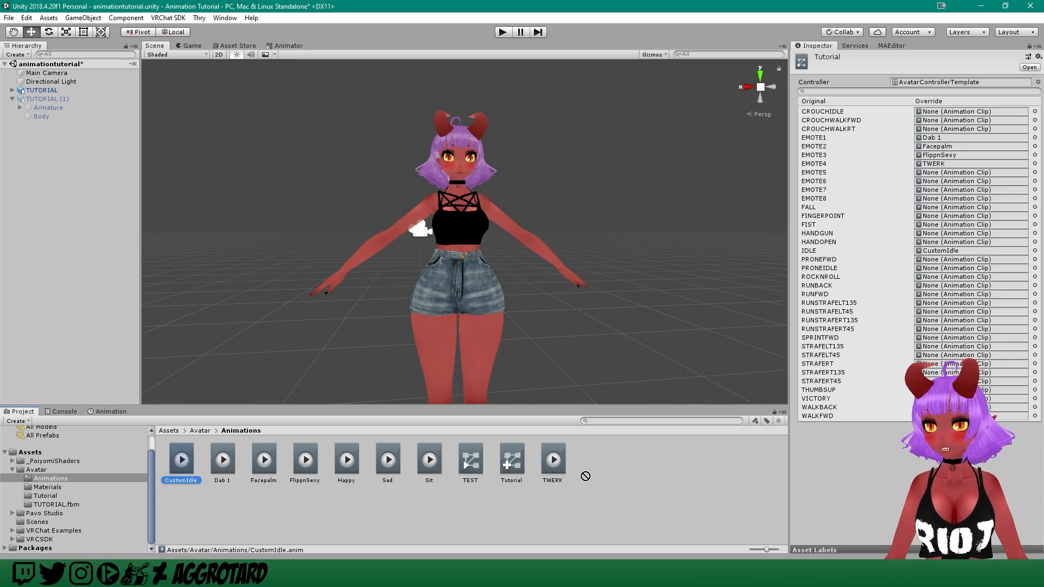
drag(586, 477, 612, 466)
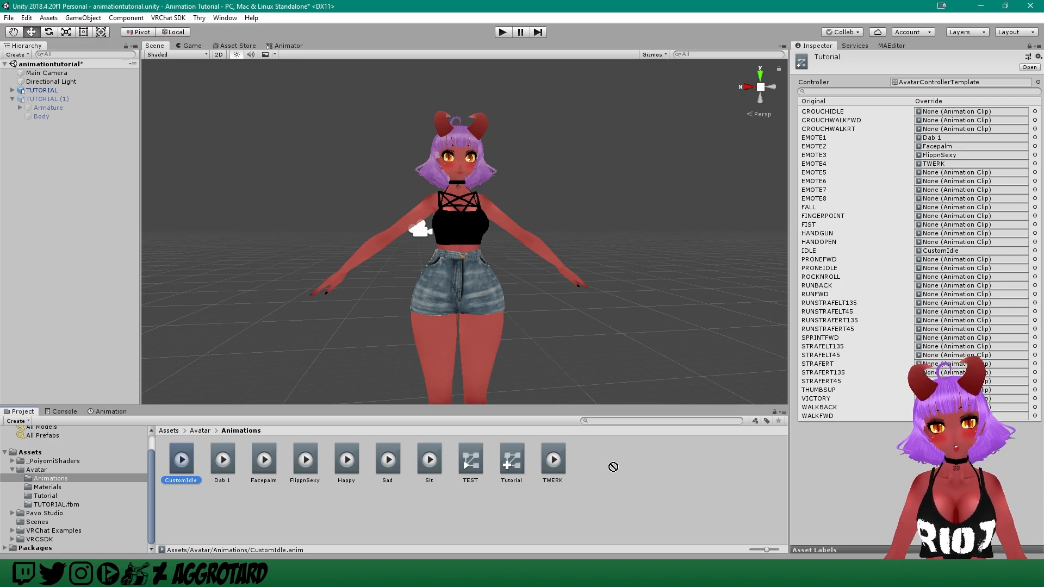
drag(613, 466, 932, 272)
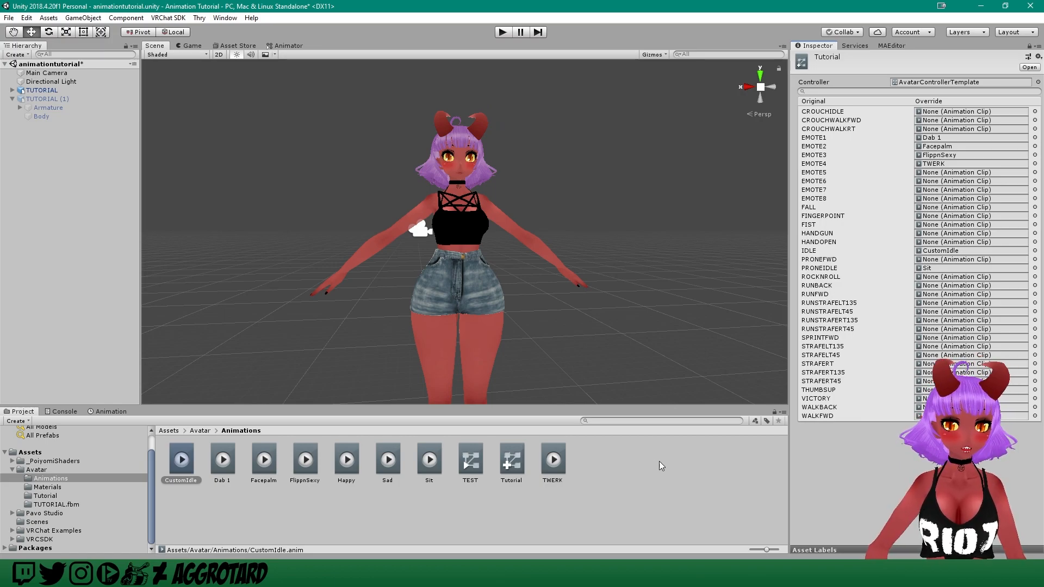
- Assign Happy to HANDGUN and Sad to FINGERPOINT in the Tutorial override controller, and unlock the Inspector
drag(346, 466, 944, 240)
drag(386, 474, 936, 220)
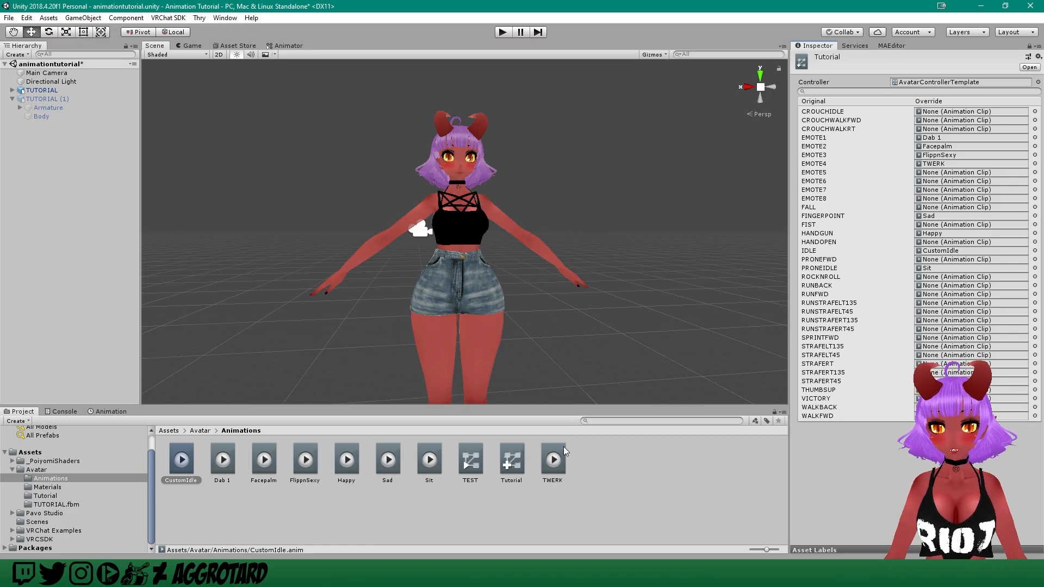
click(1029, 46)
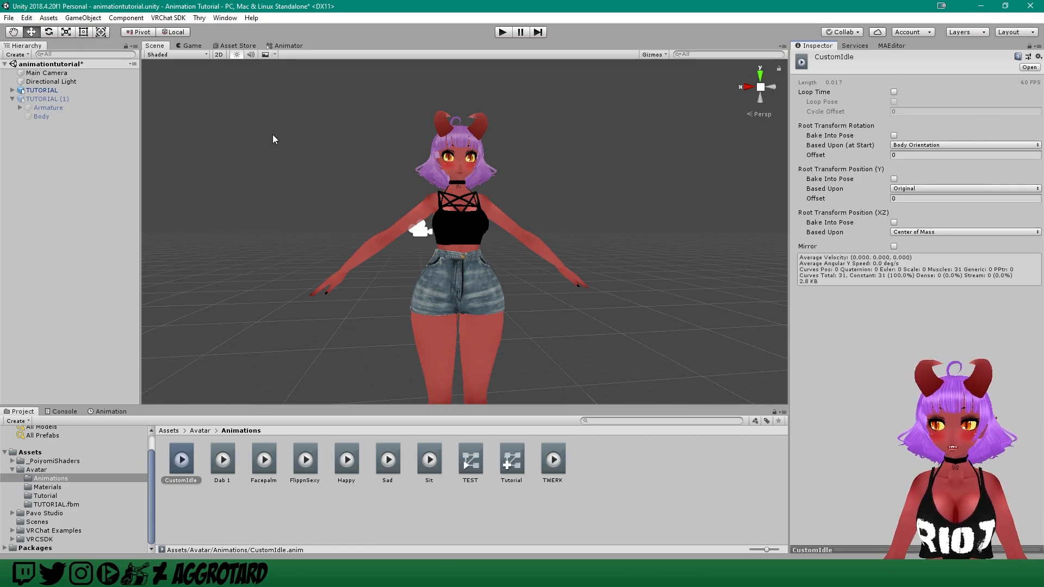
- Assign the Tutorial override controller to the TUTORIAL avatar's Animator controller and to its Custom Standing Anims in the avatar descriptor
click(60, 91)
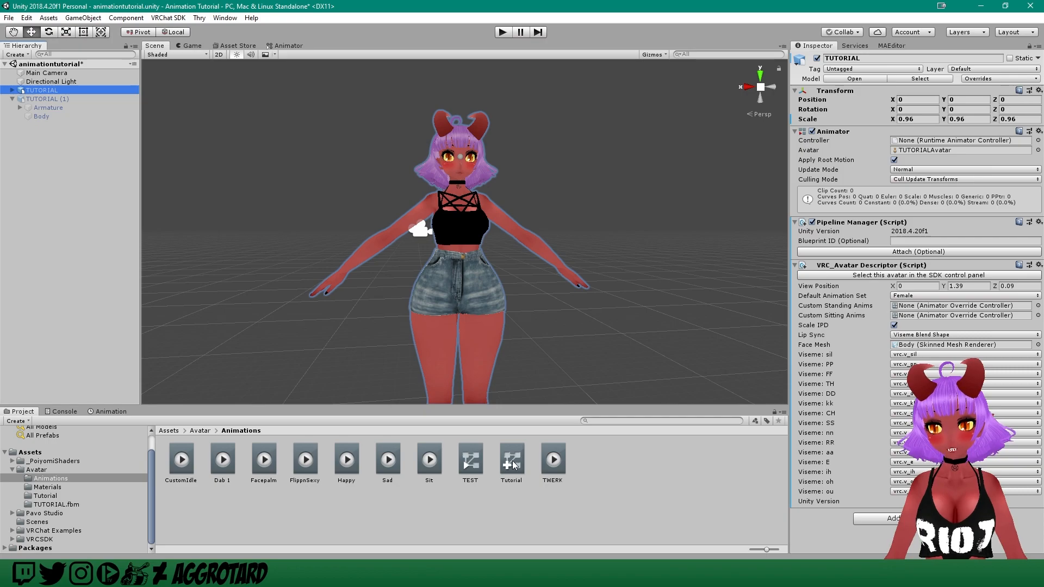
drag(511, 467, 937, 146)
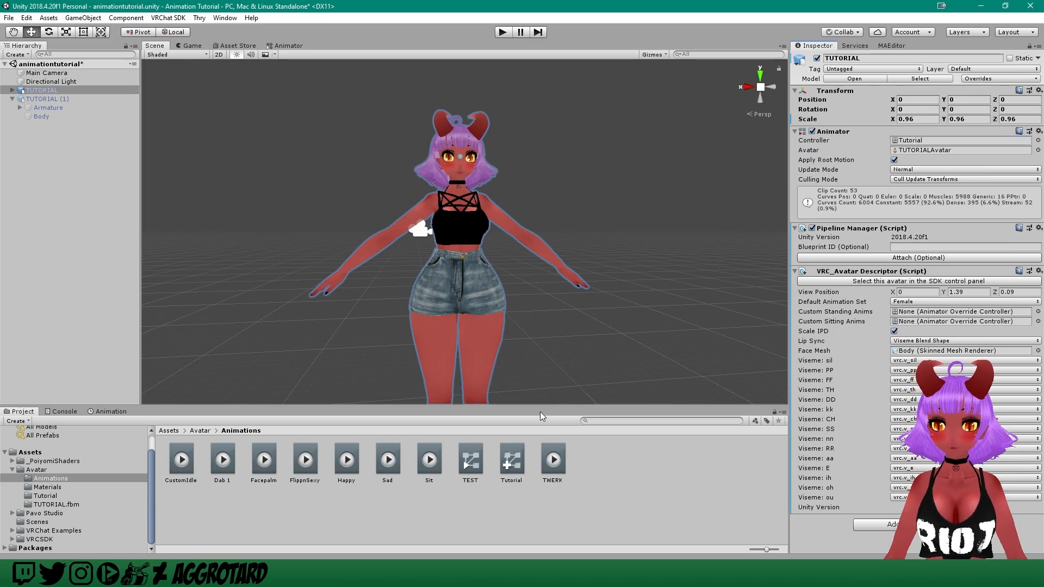
drag(511, 468, 933, 310)
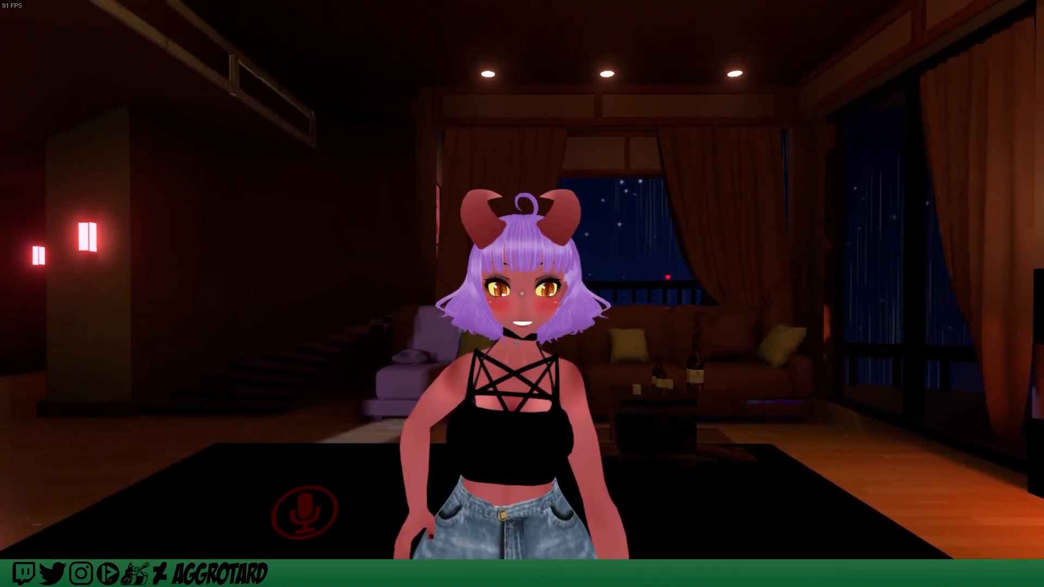
- Switch to VRChat and test the avatar's movement by walking it backward and forward and crouching
key(s)
key(s)
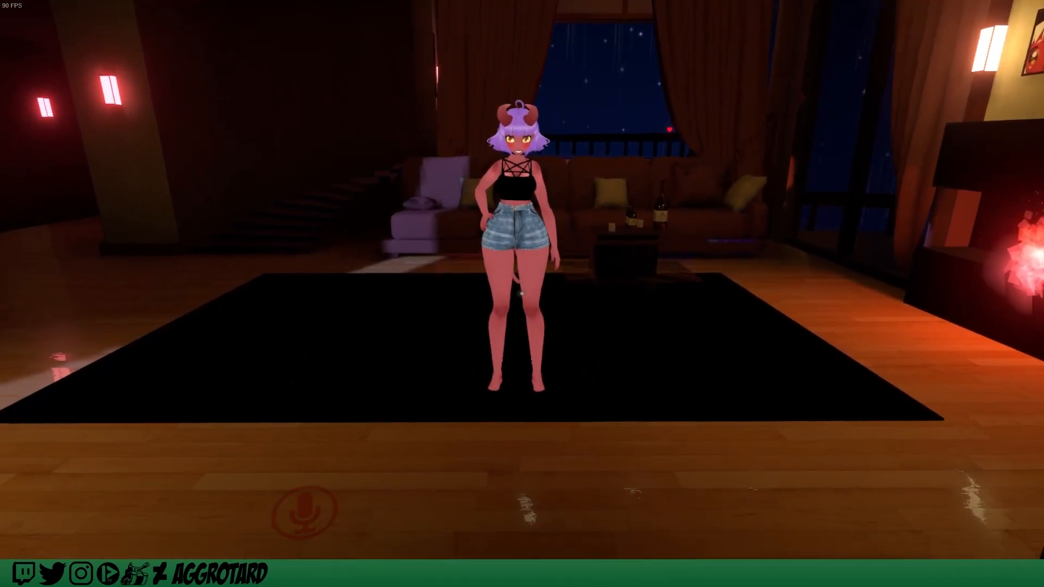
key(w)
key(w)
key(s)
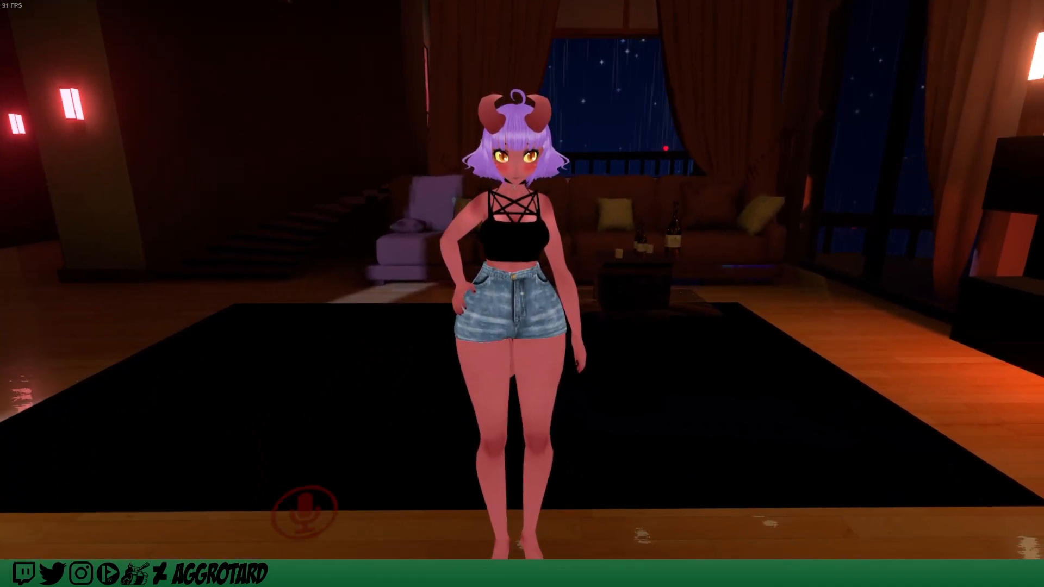
key(c)
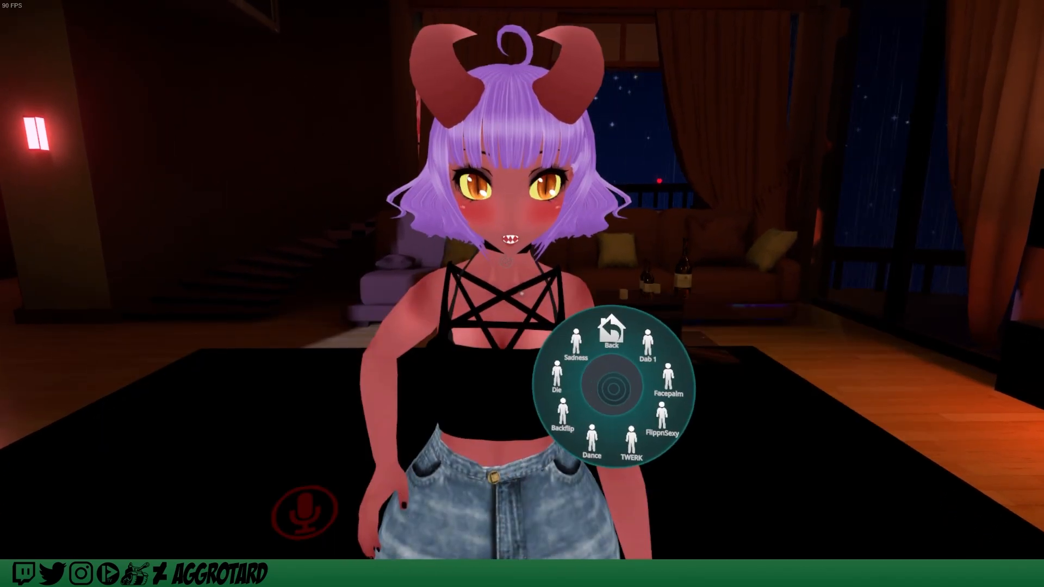
- Return to the main action menu, reopen the expressions, and play the Facepalm and TWERK emotes on the avatar
click(611, 331)
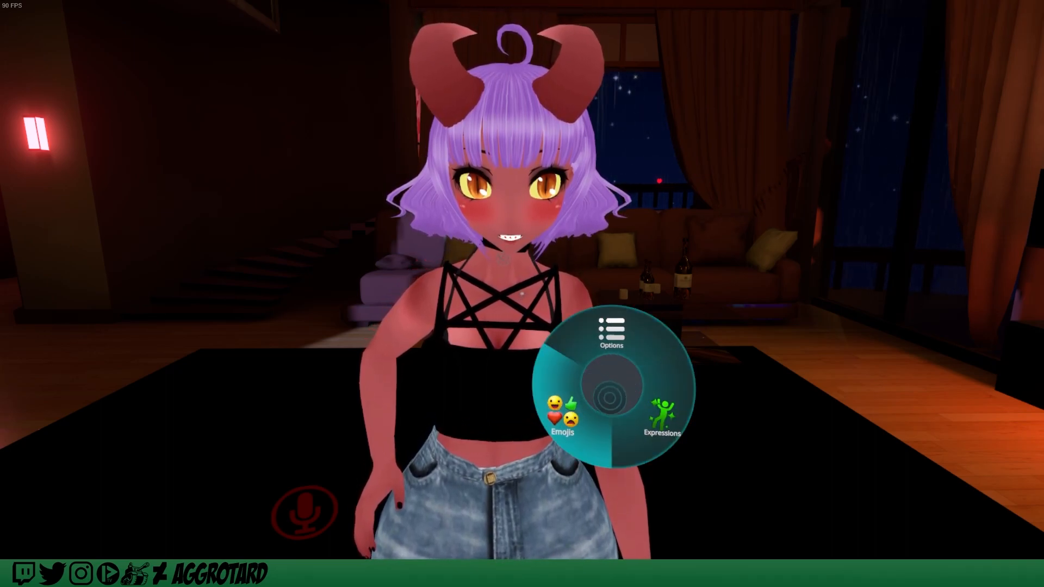
click(630, 400)
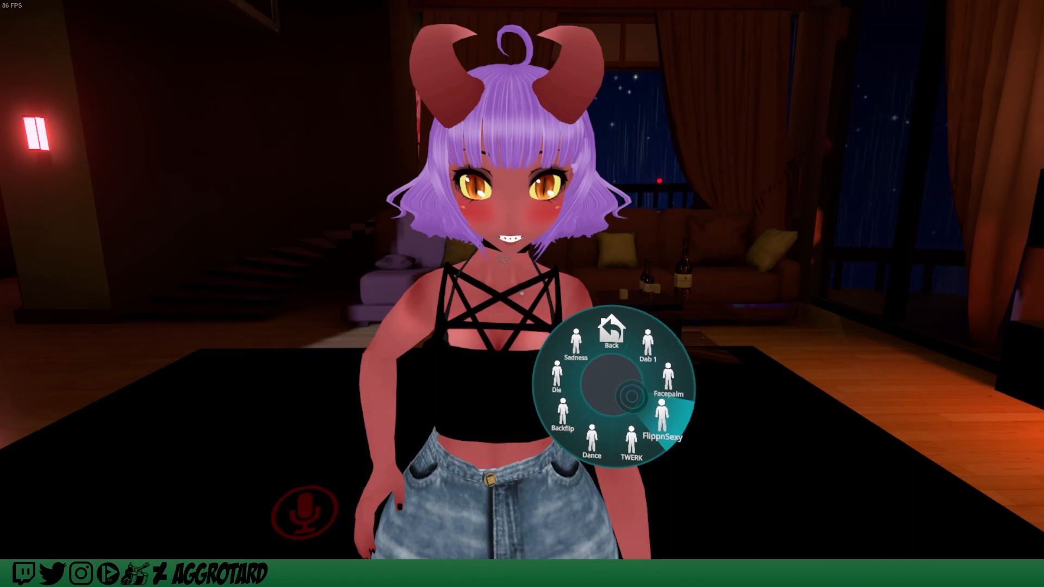
click(630, 370)
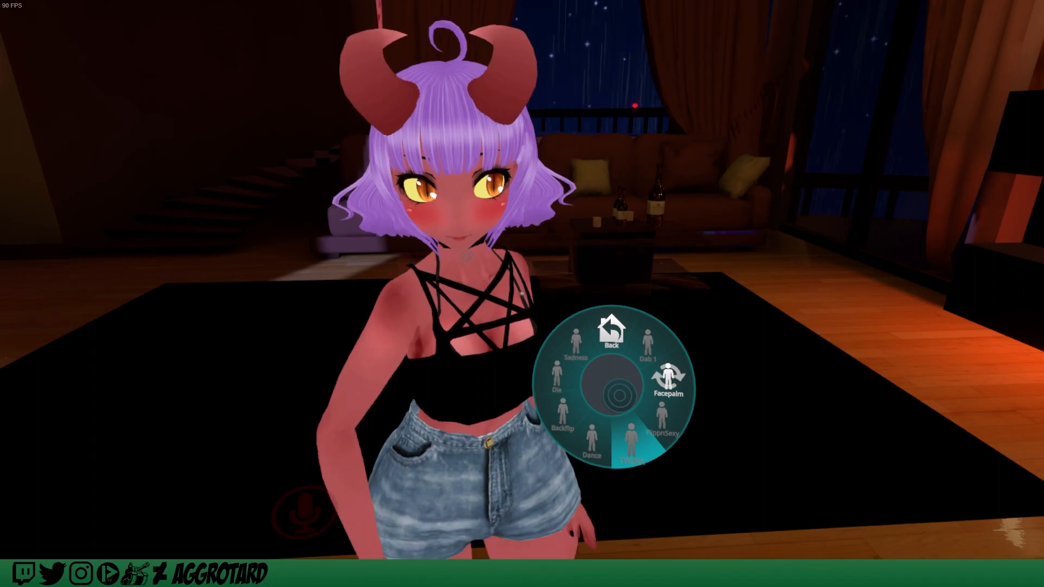
click(631, 442)
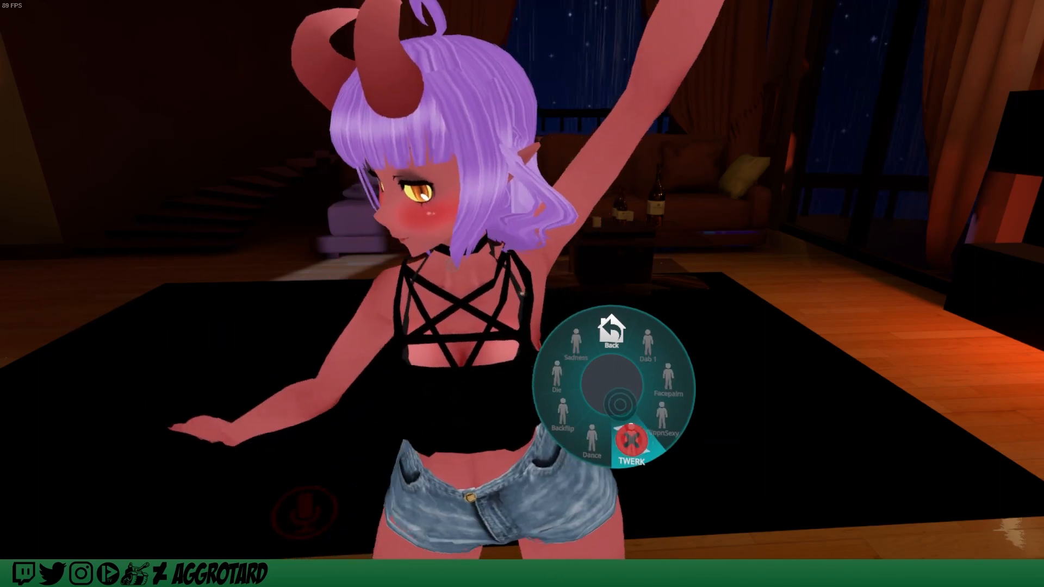